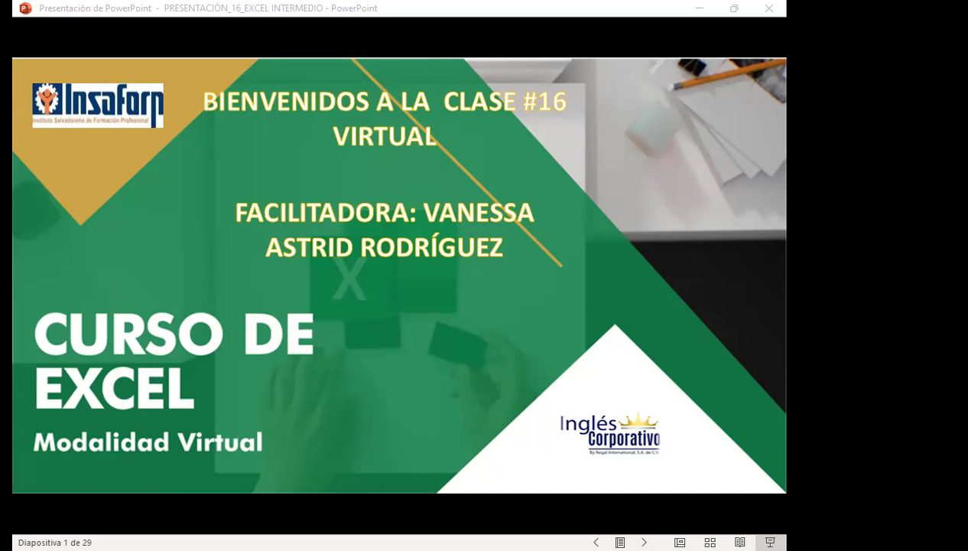
Switch from the slides to the course site and open Examen Final in a background tab.
left_click(508, 425)
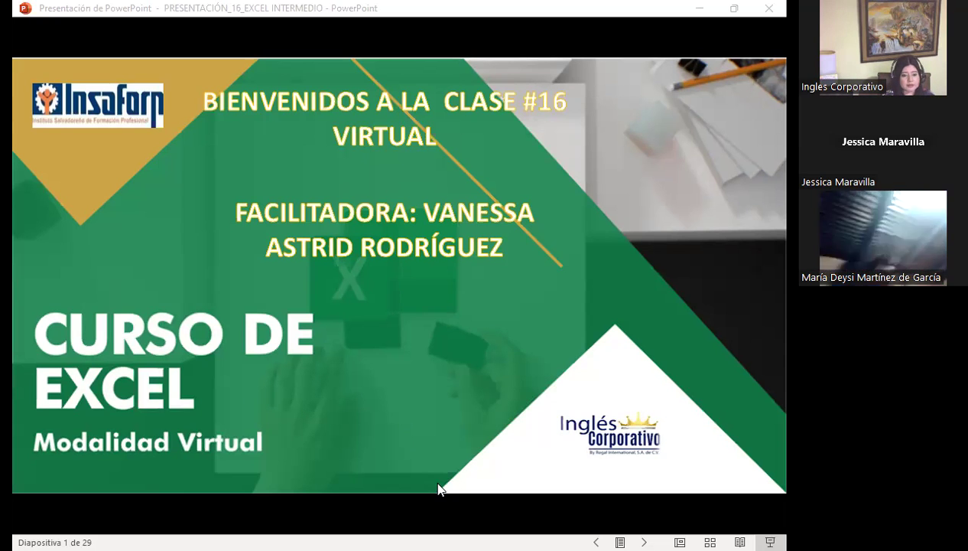
key("alt+Tab")
scroll(525, 419, "down", 1)
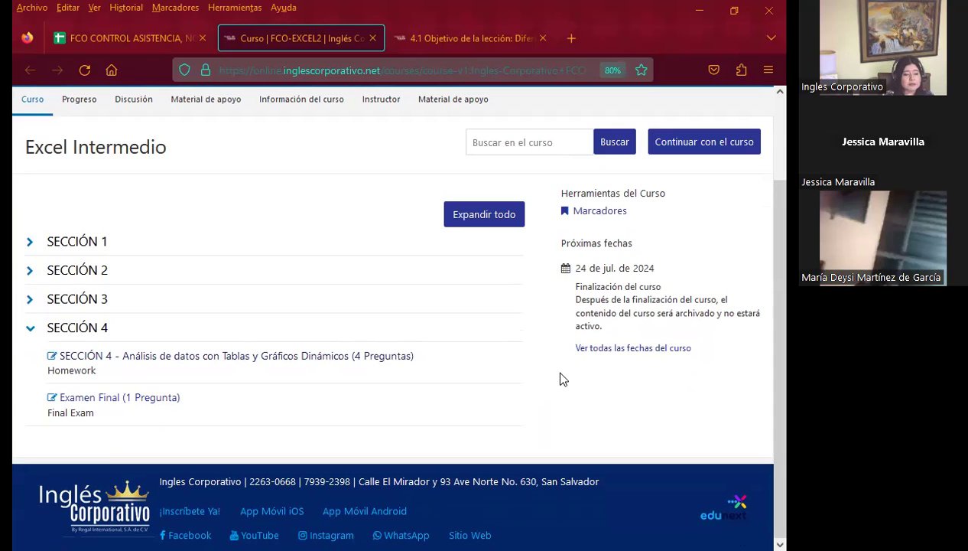
middle_click(75, 404)
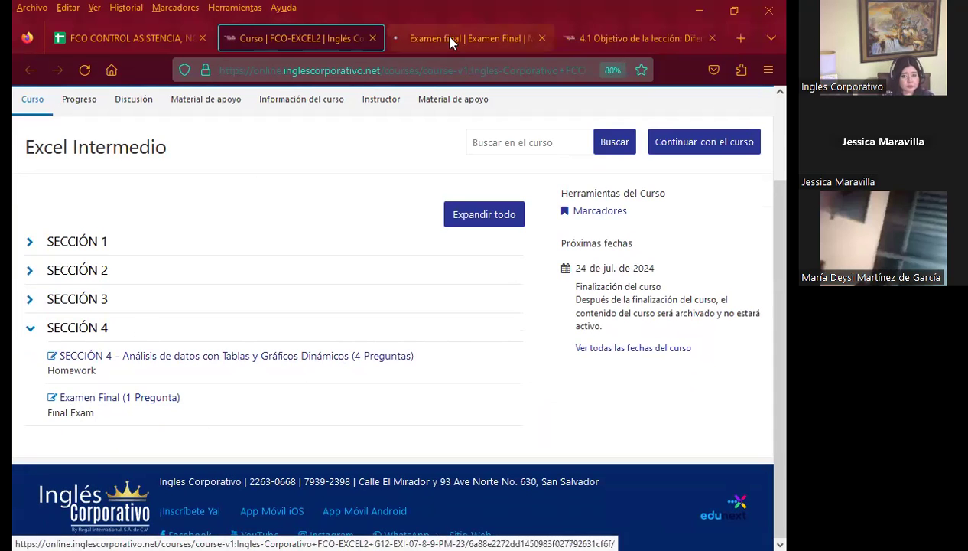
Move the 4.1 lesson tab ahead, then bring up the Examen final page.
left_click_drag(622, 44, 473, 38)
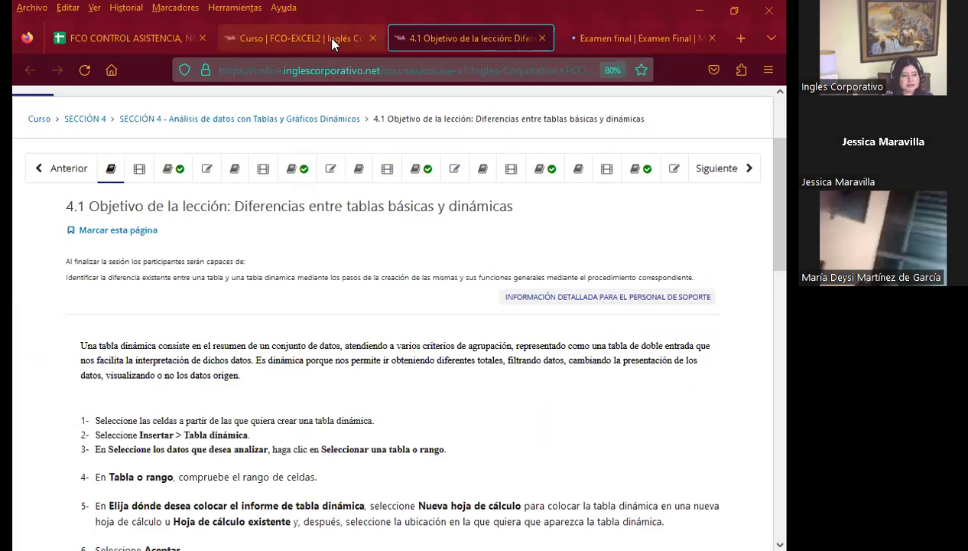
scroll(426, 398, "down", 3)
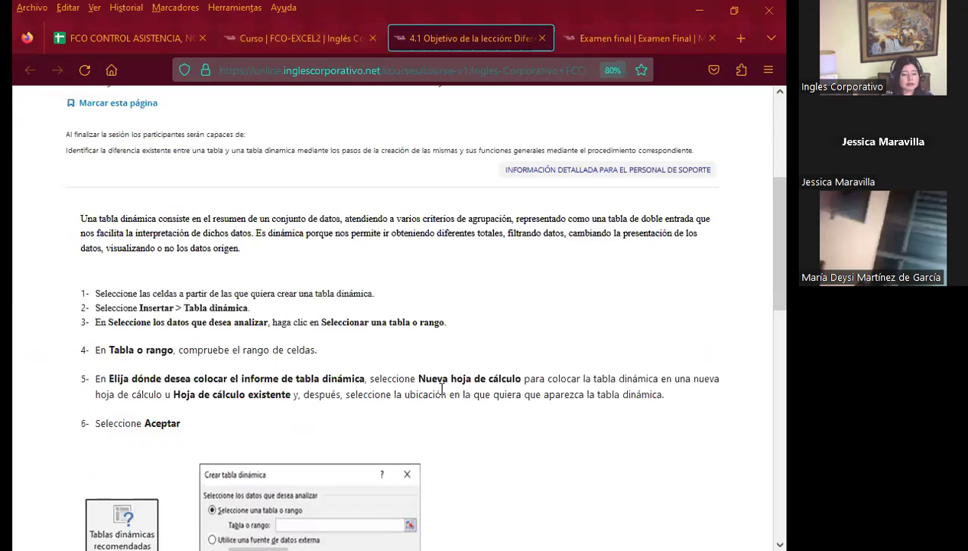
scroll(442, 375, "up", 5)
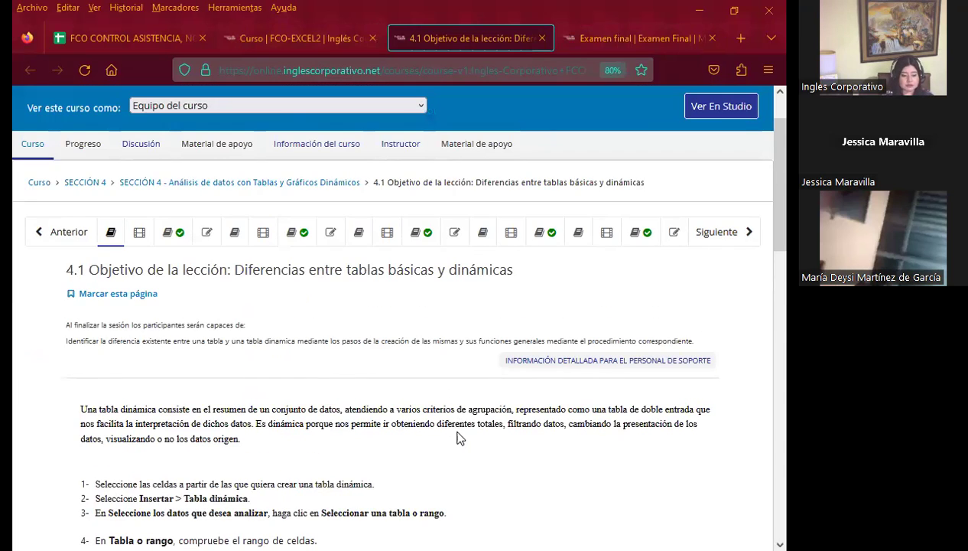
left_click(641, 38)
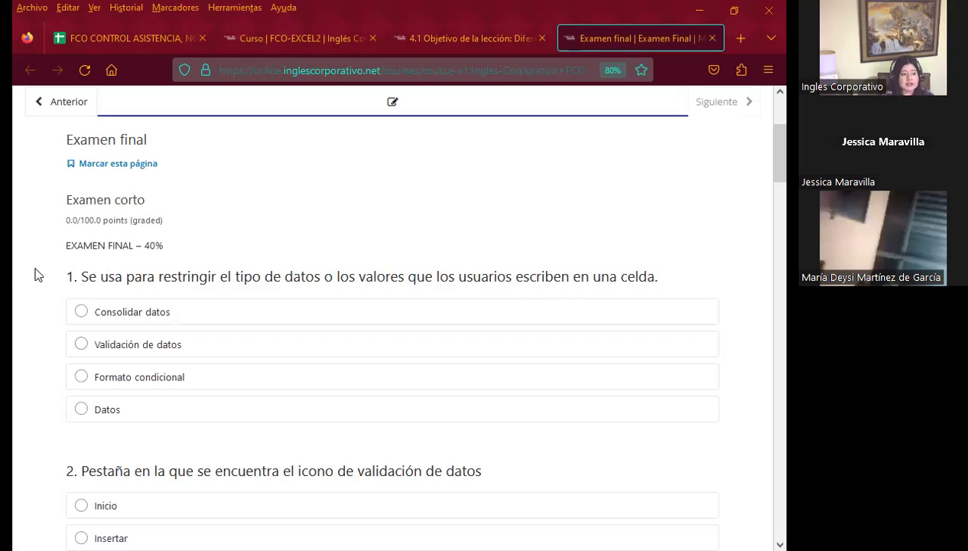
Scroll down through the final exam questions to question 15.
scroll(15, 374, "down", 4)
scroll(15, 373, "down", 4)
scroll(17, 375, "down", 4)
scroll(19, 375, "down", 5)
scroll(19, 375, "down", 5)
scroll(19, 375, "down", 4)
scroll(19, 375, "down", 2)
Scroll back to the top of the exam and return to the 4.1 Objetivo de la lección tab.
scroll(20, 374, "up", 3)
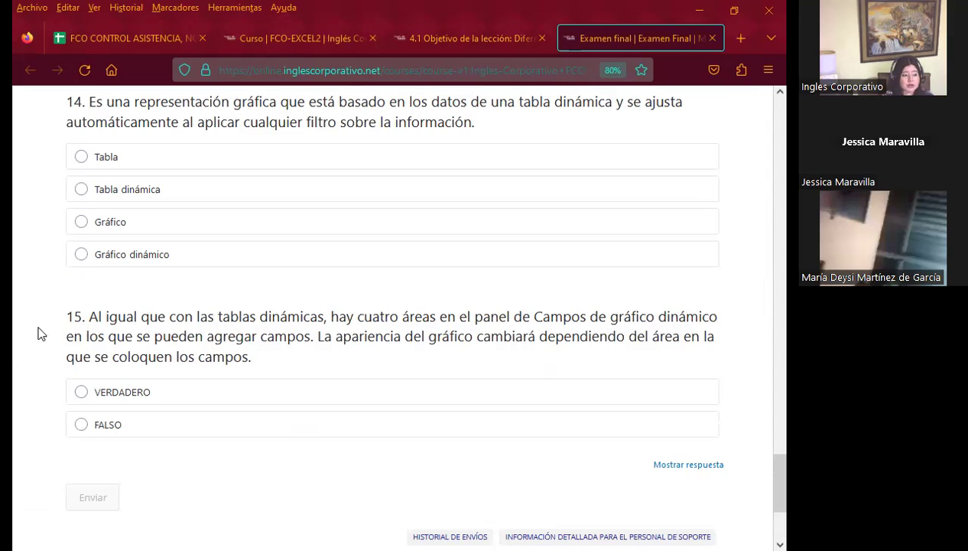
scroll(390, 432, "up", 5)
scroll(394, 430, "up", 3)
scroll(393, 425, "up", 5)
scroll(393, 425, "up", 5)
scroll(395, 452, "up", 5)
scroll(395, 445, "up", 5)
scroll(395, 451, "up", 4)
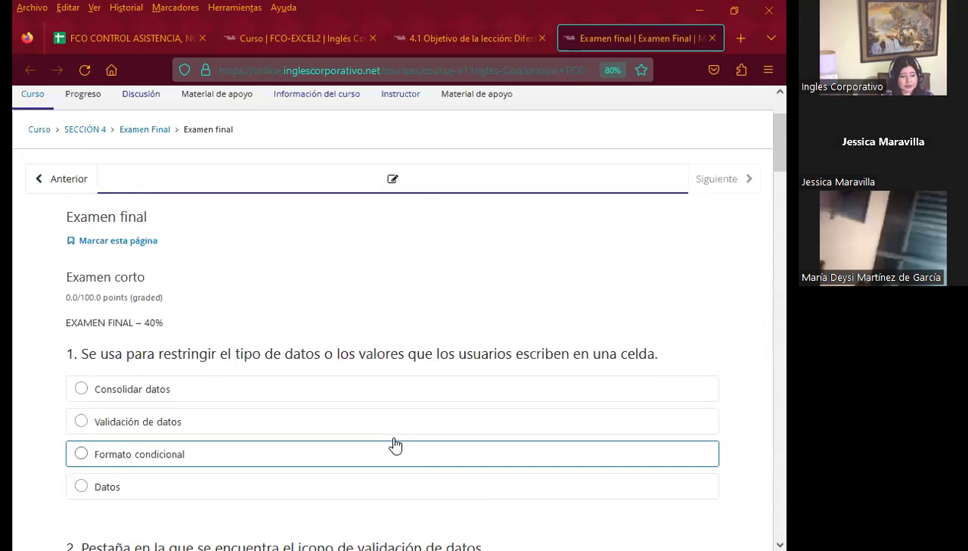
scroll(395, 445, "up", 3)
scroll(372, 359, "down", 2)
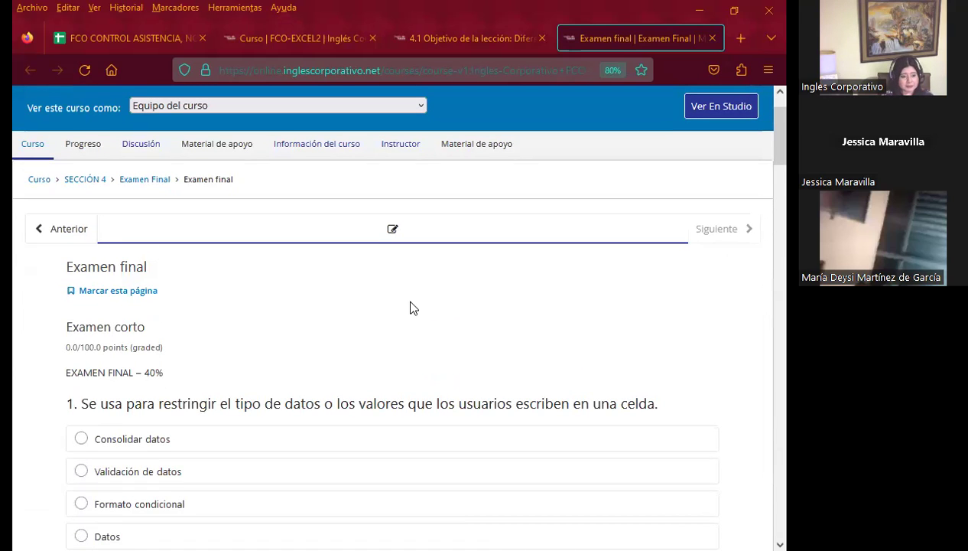
scroll(398, 352, "up", 2)
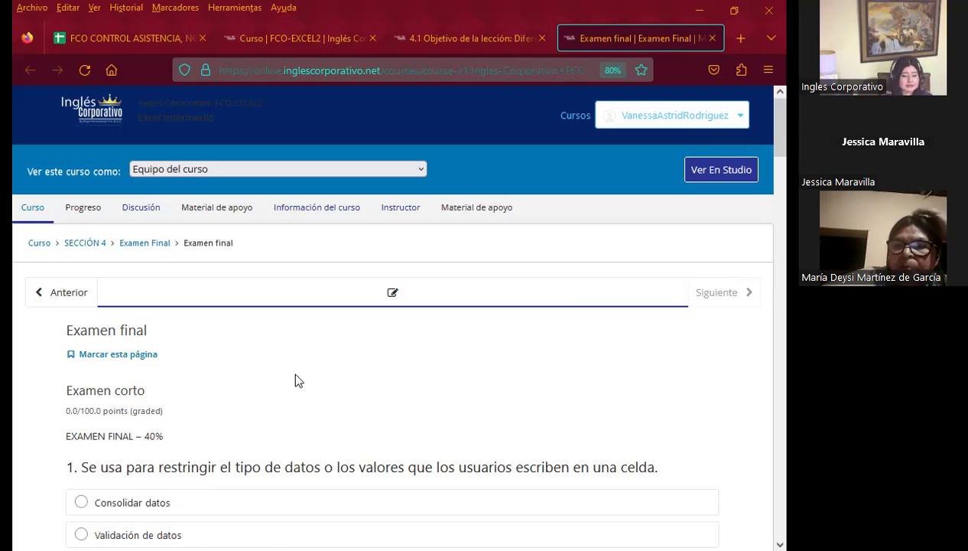
left_click(462, 37)
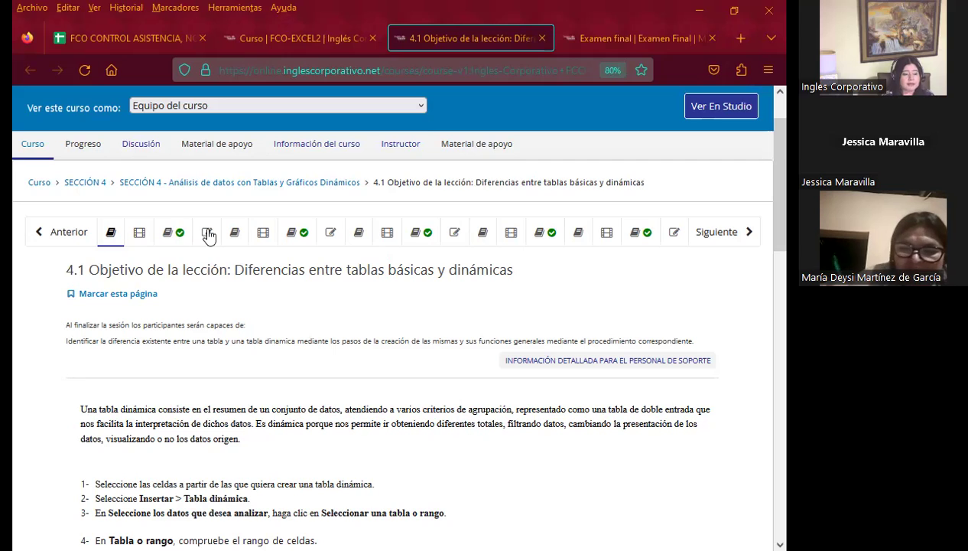
Open the Foro de discusión clase #16 unit and scroll down to its question on tables versus pivot tables.
left_click(174, 232)
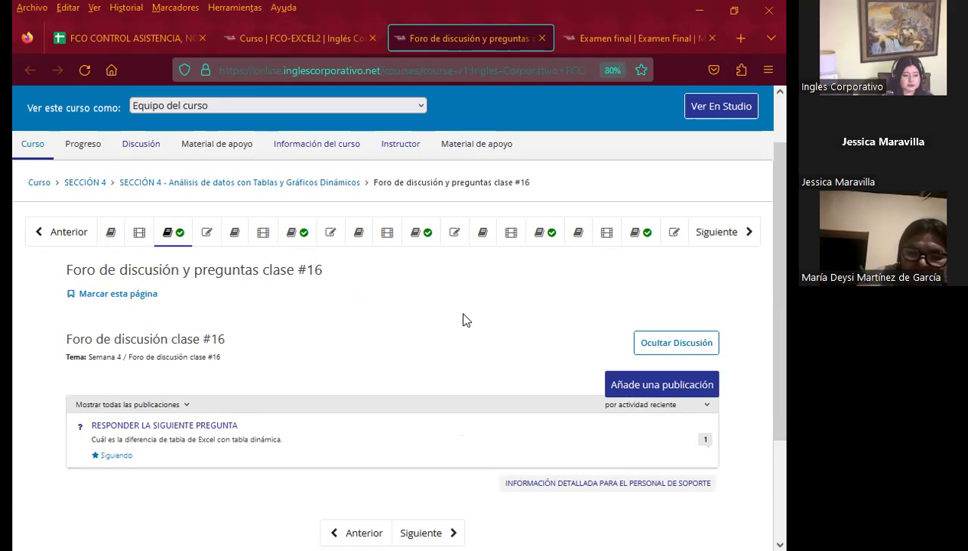
scroll(459, 313, "down", 2)
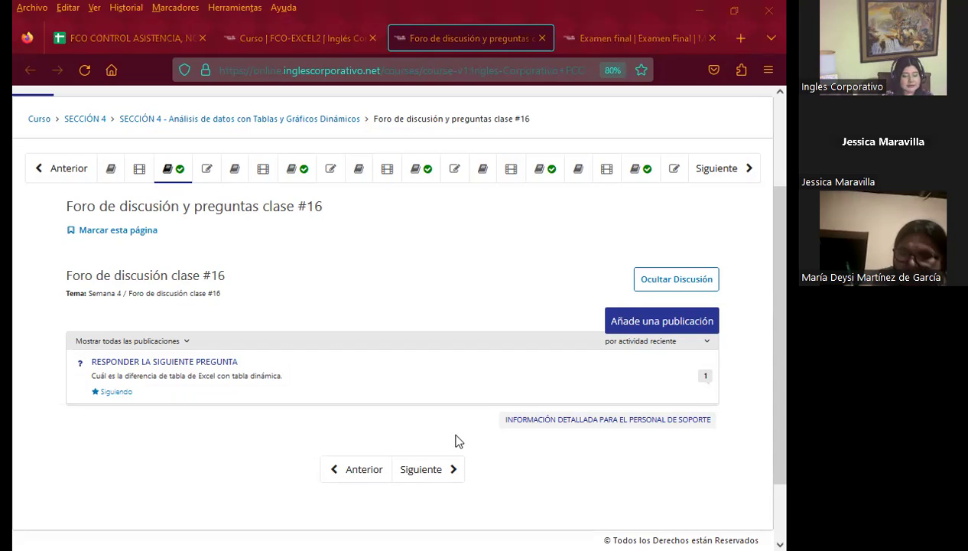
Switch from Firefox back to the PRESENTACIÓN_16_EXCEL INTERMEDIO slideshow with Alt+Tab.
key("alt+Tab")
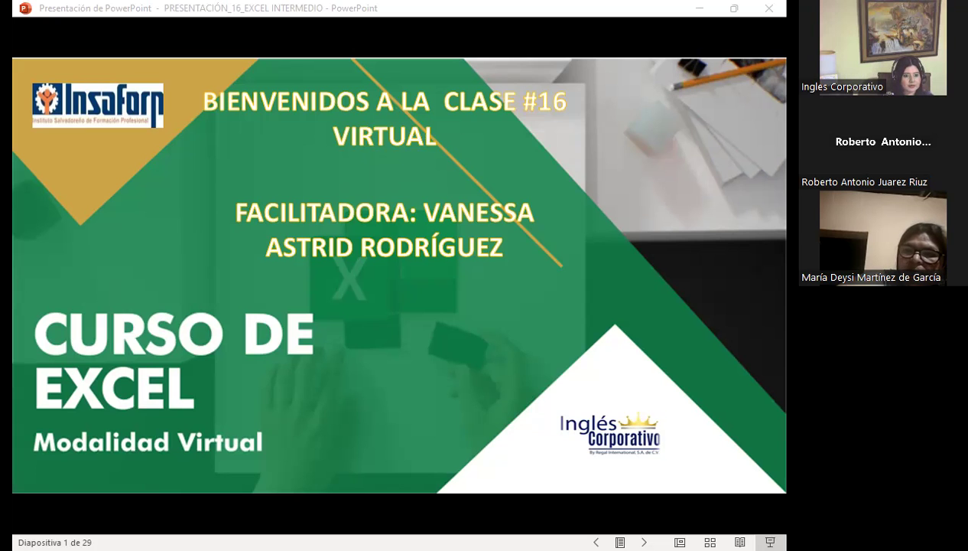
Advance the slideshow past SESIÓN: 16 — EXCEL INTERMEDIO to the AGENDA slide.
left_click(458, 354)
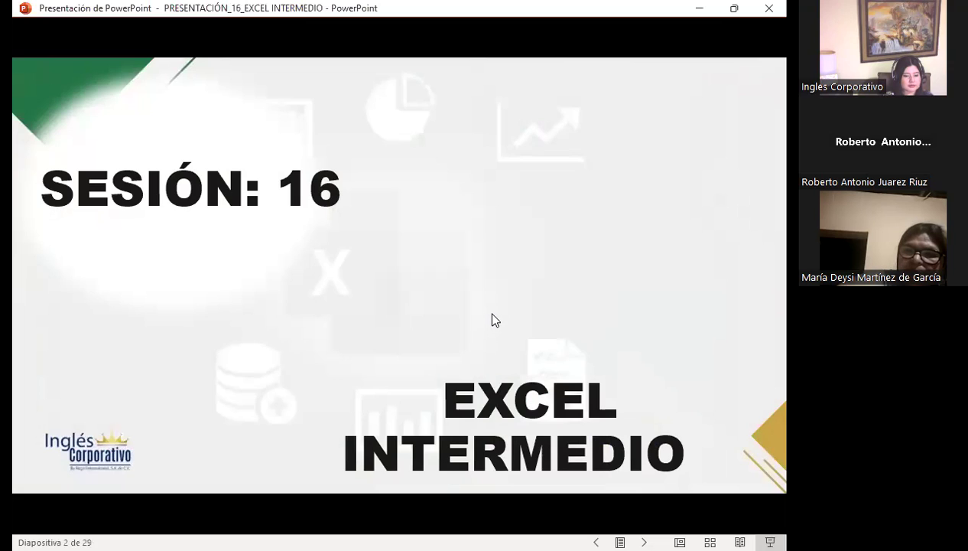
left_click(493, 321)
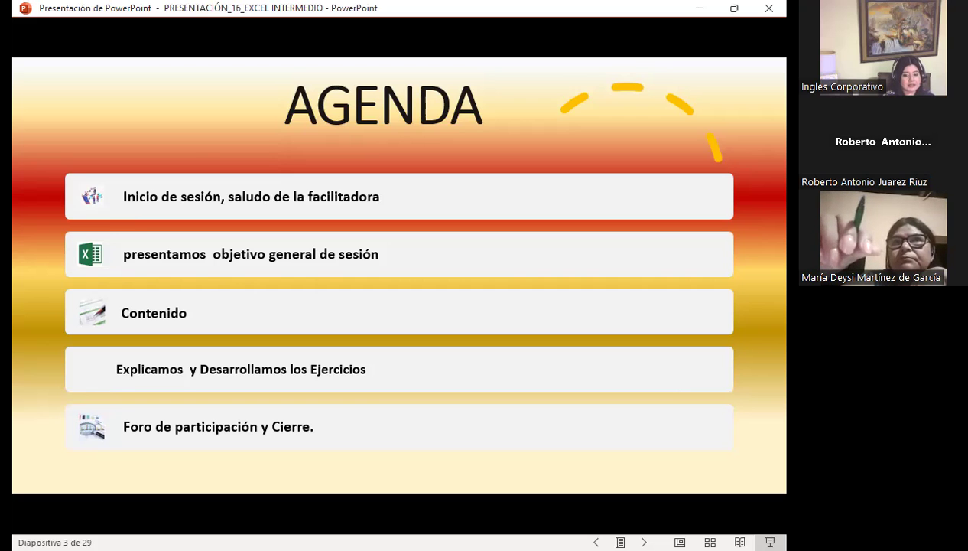
Advance from AGENDA to slide 4, OBJETIVO GENERAL DE LA SESIÓN.
left_click(441, 263)
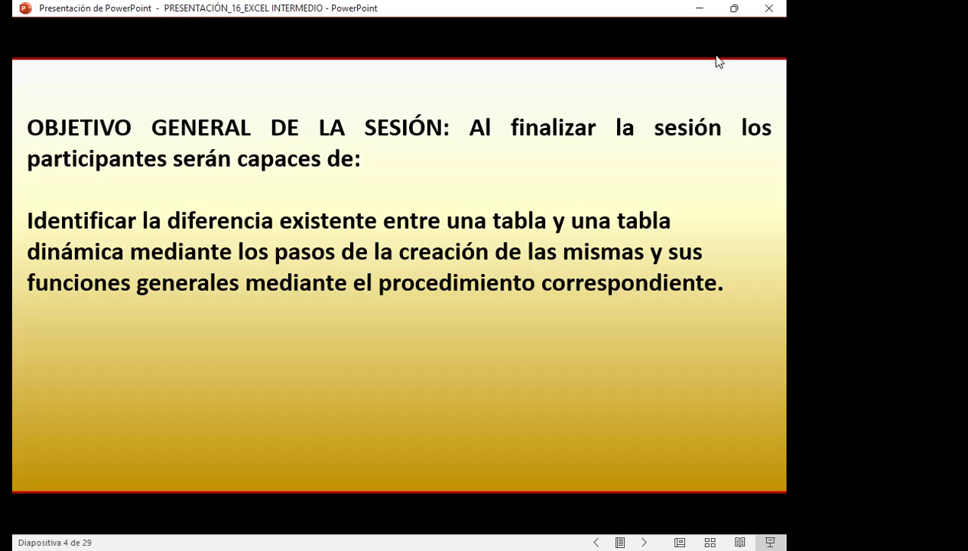
Advance to slide 5, QUE ES UNA TABLA EN EXCEL.
left_click(719, 61)
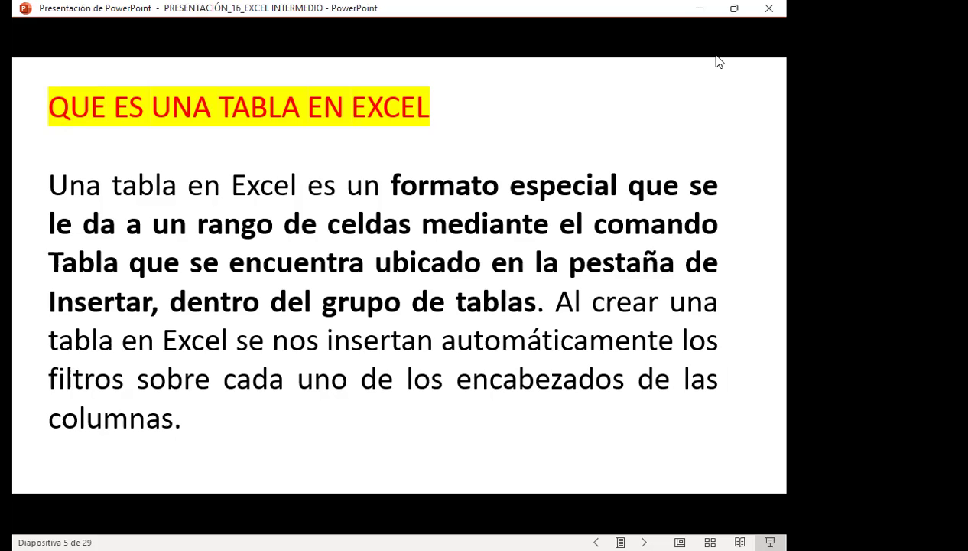
Advance to slide 6, MODIFICAR LOS DATOS DE UNA TABLA.
left_click(719, 61)
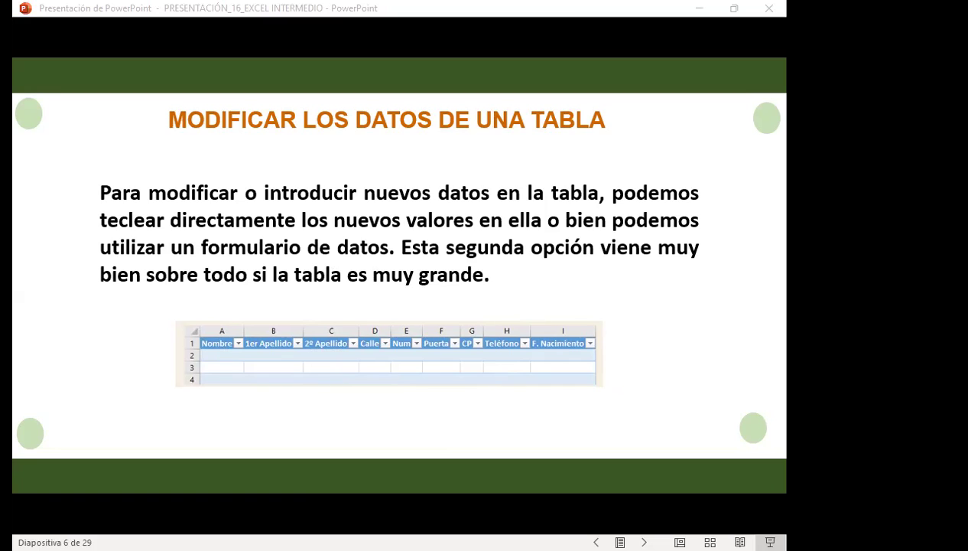
Advance from slide 6 to slide 7 with the right arrow key.
left_click(663, 338)
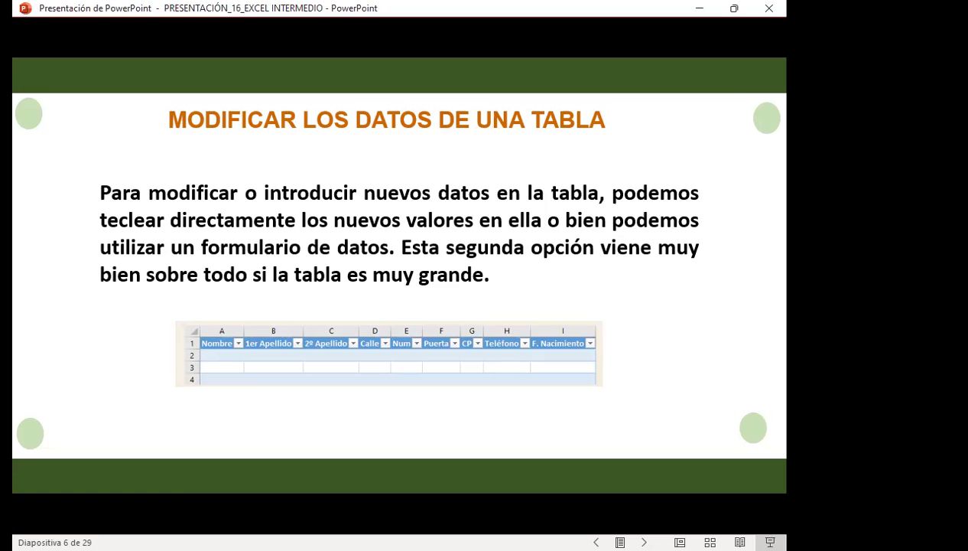
key("Right")
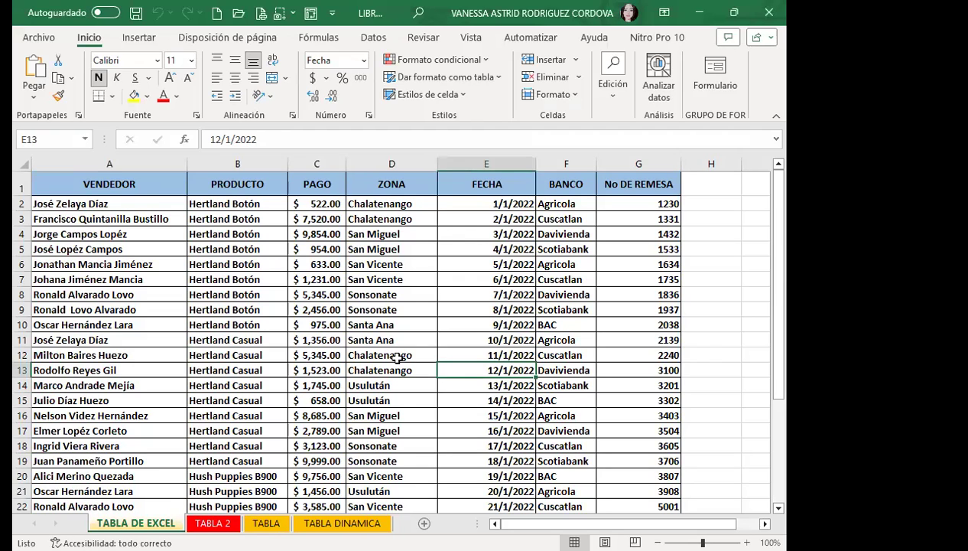
left_click(253, 344)
left_click(75, 229)
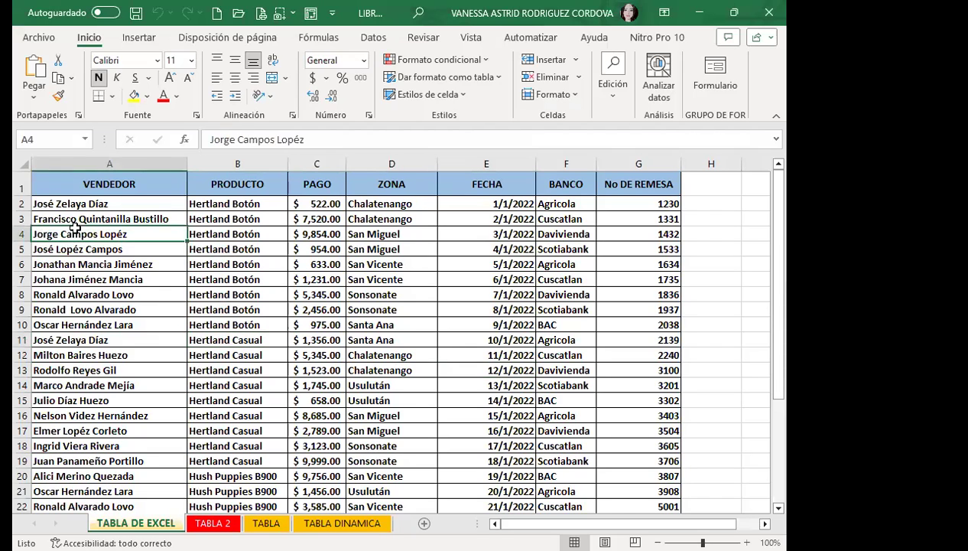
left_click(68, 178)
left_click_drag(88, 180, 600, 459)
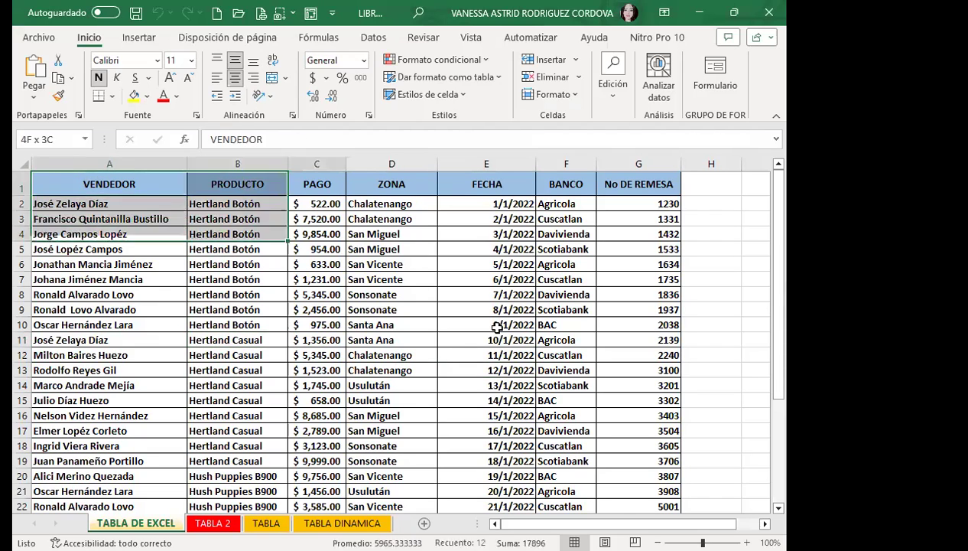
left_click(375, 349)
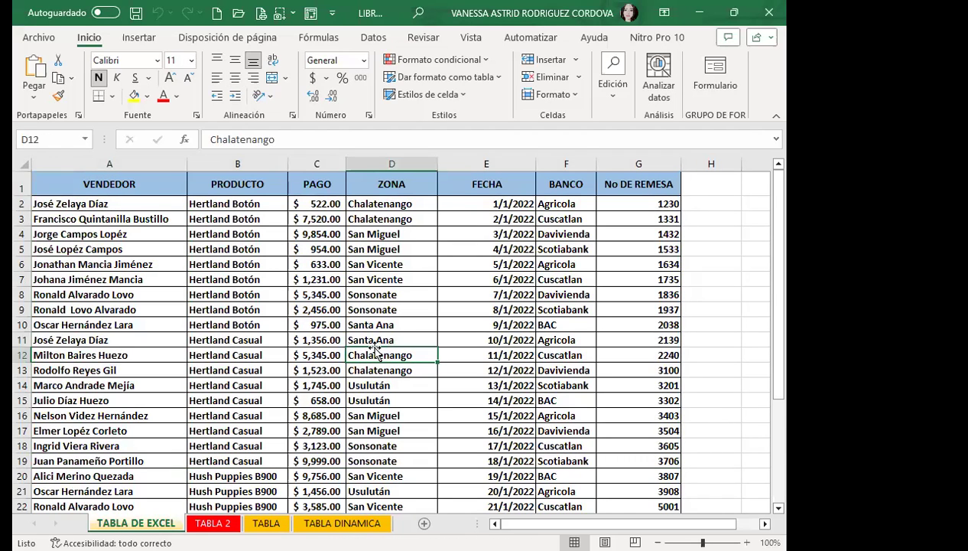
left_click(142, 179)
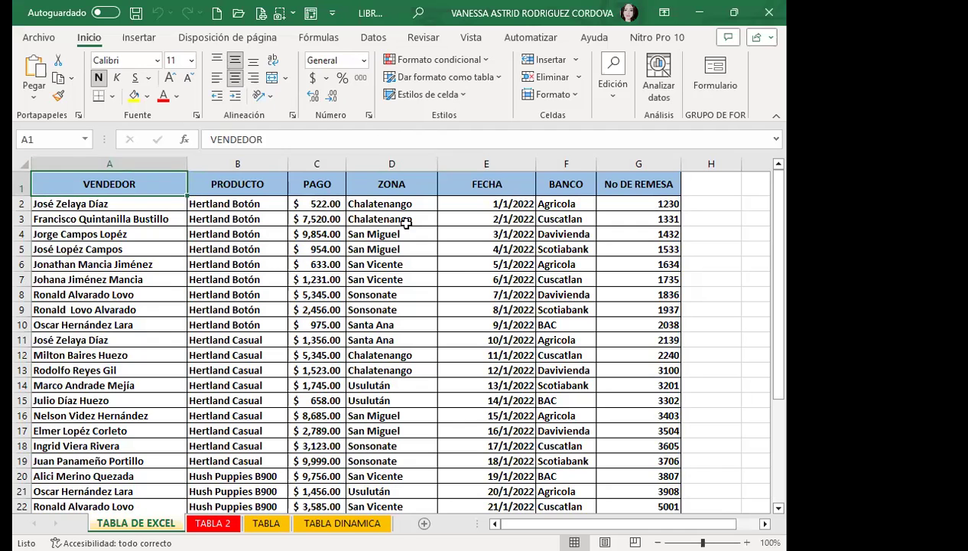
left_click(490, 219)
left_click(711, 183)
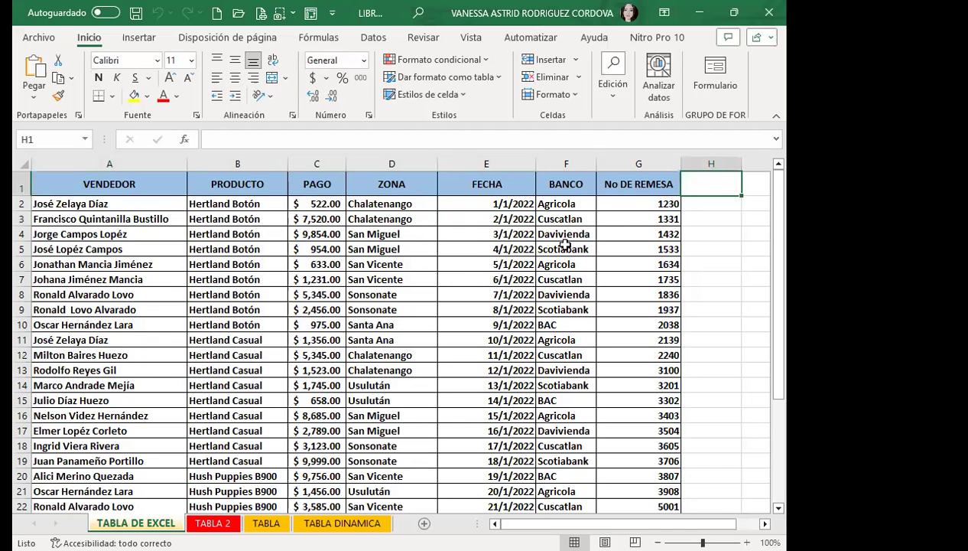
scroll(254, 339, "down", 5)
scroll(249, 321, "down", 5)
left_click(257, 216)
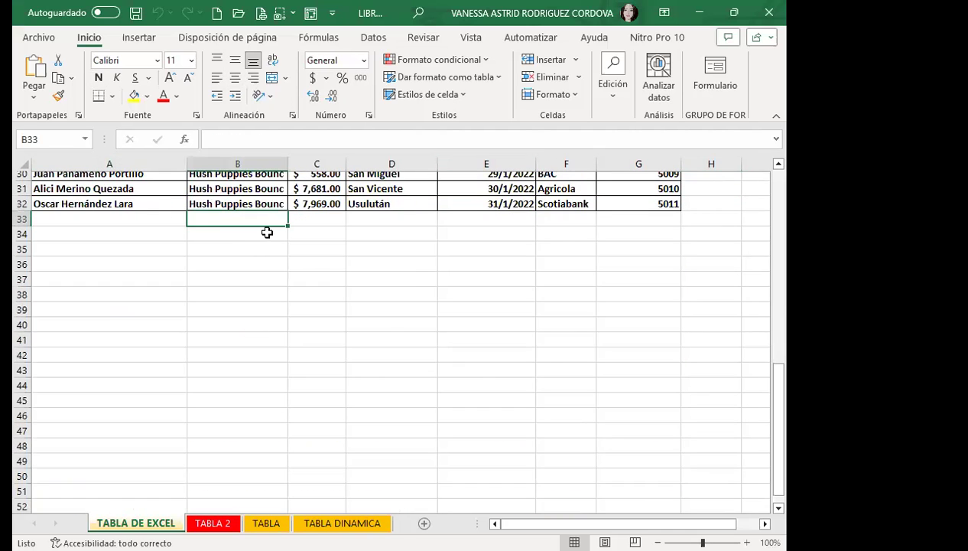
scroll(272, 238, "up", 8)
scroll(264, 252, "up", 2)
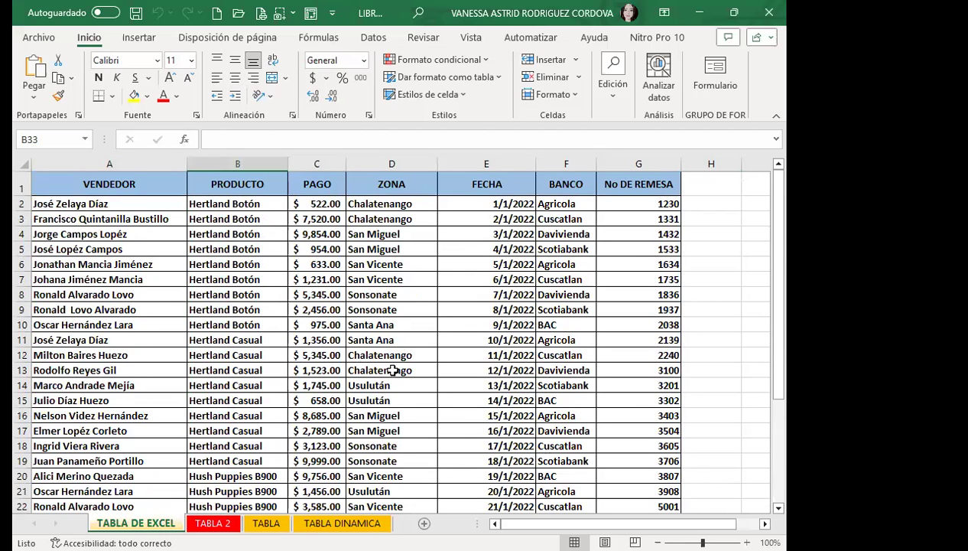
left_click(257, 304)
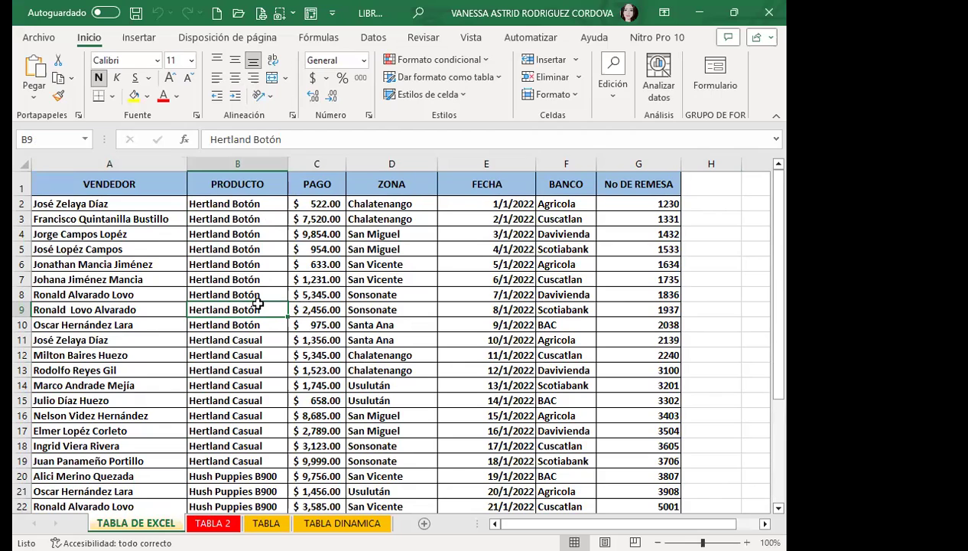
left_click(258, 281)
left_click(229, 182)
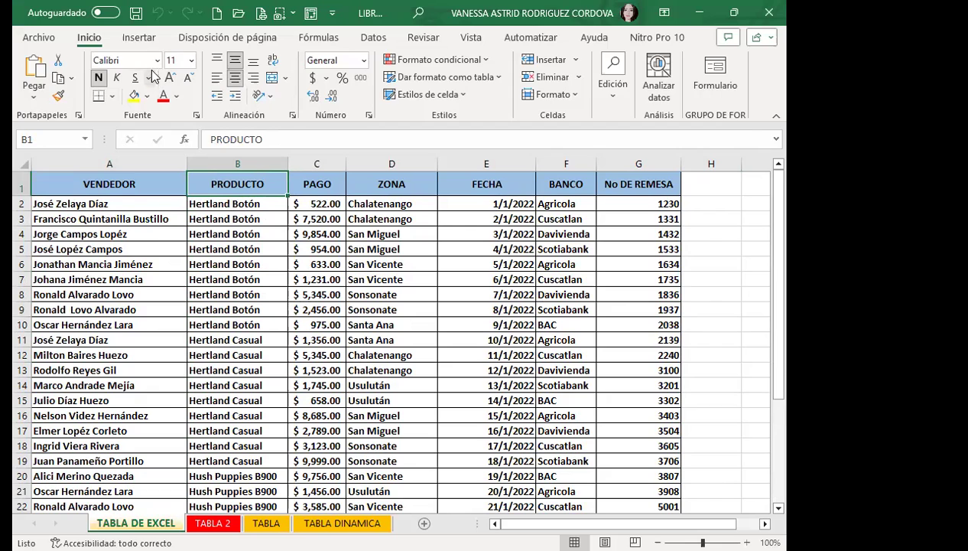
Look at the Insertar > Tablas options, then dismiss them without inserting.
left_click(136, 39)
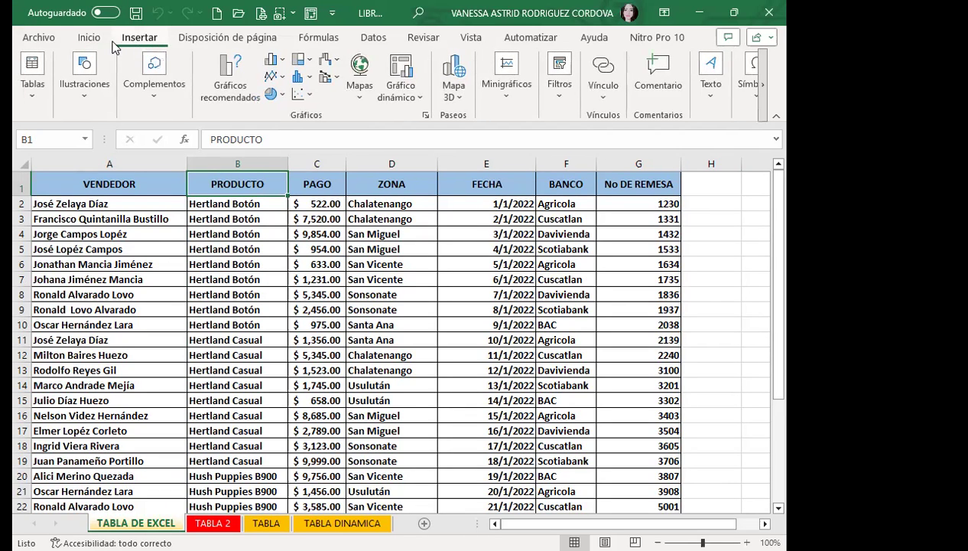
left_click(34, 93)
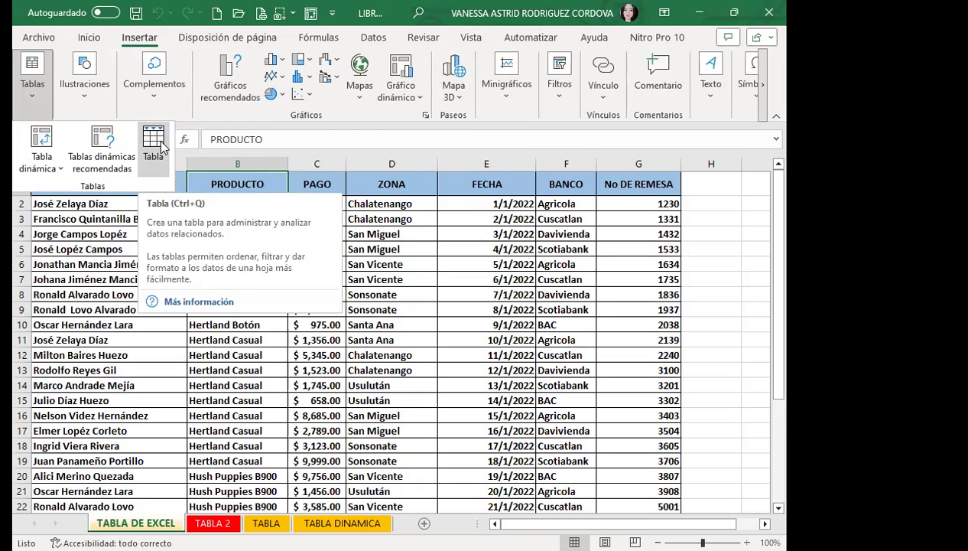
left_click(640, 252)
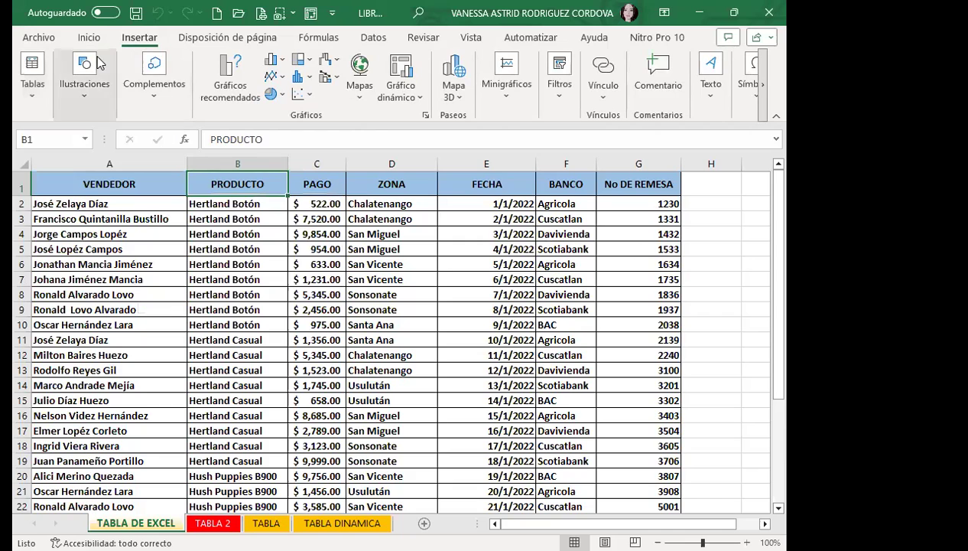
Open the Inicio Dar formato como tabla styles and select the data range A1:G32.
left_click(88, 38)
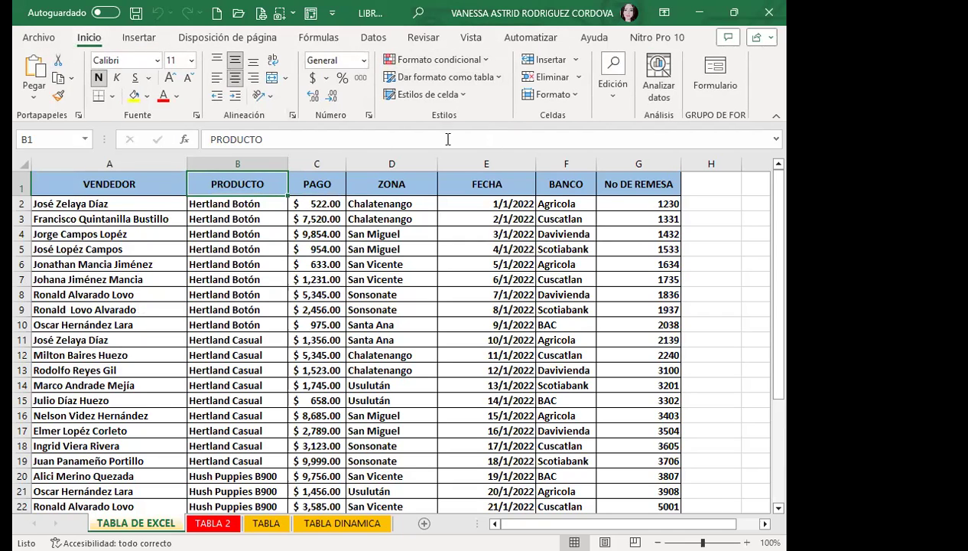
left_click(499, 78)
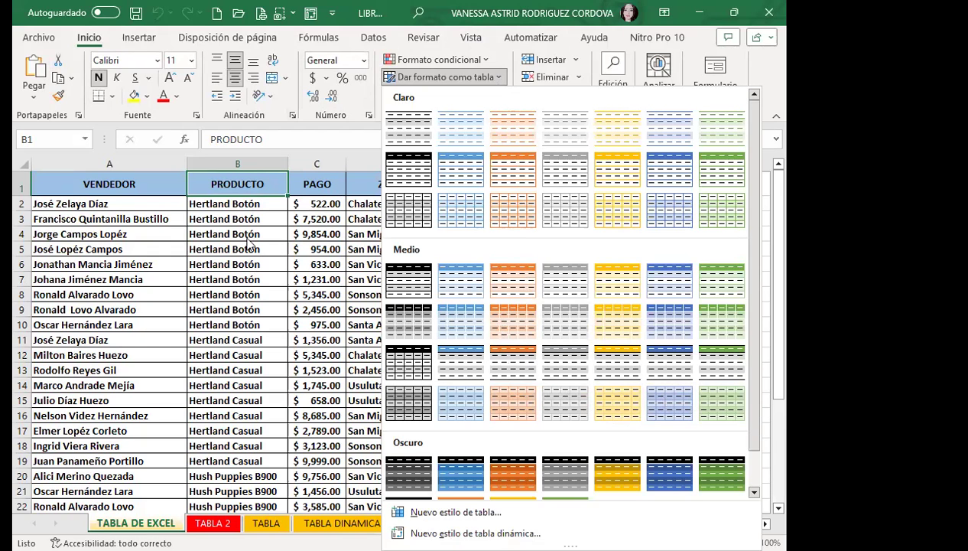
left_click_drag(109, 183, 680, 487)
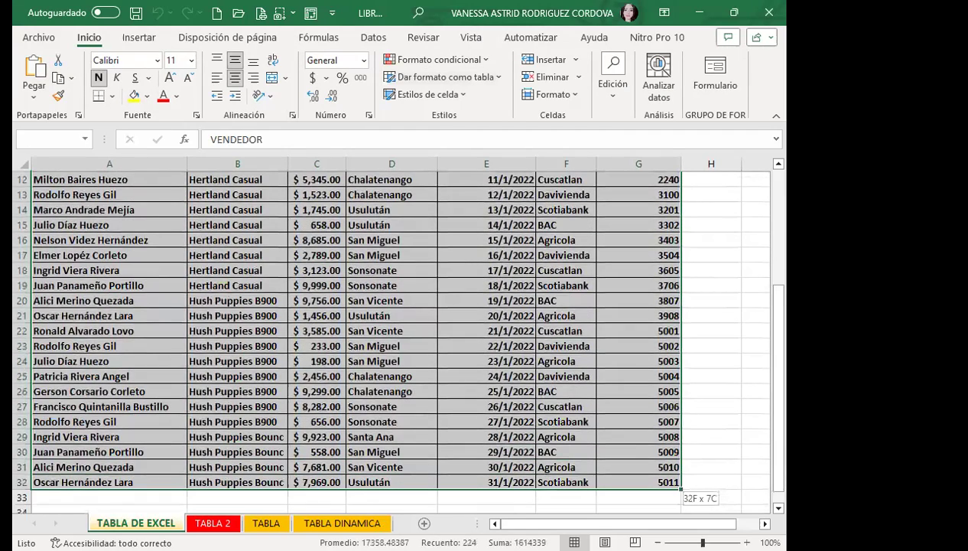
scroll(679, 486, "down", 7)
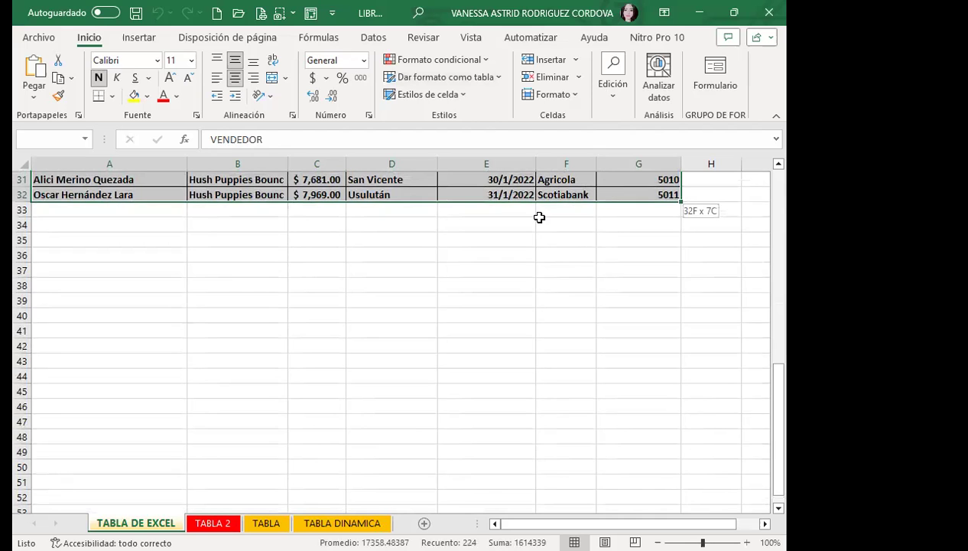
scroll(533, 215, "up", 10)
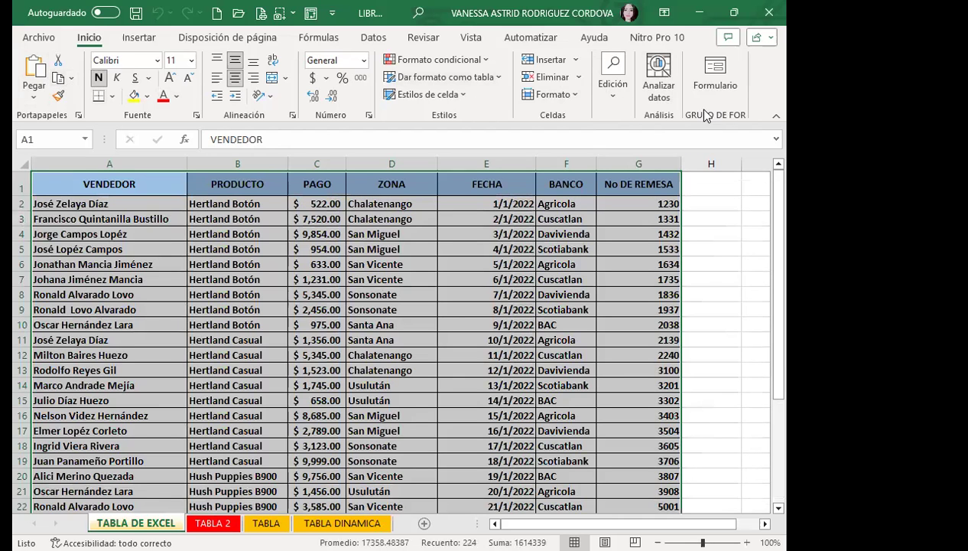
Clear all formatting from the selected sales data with Borrar formatos.
left_click(613, 84)
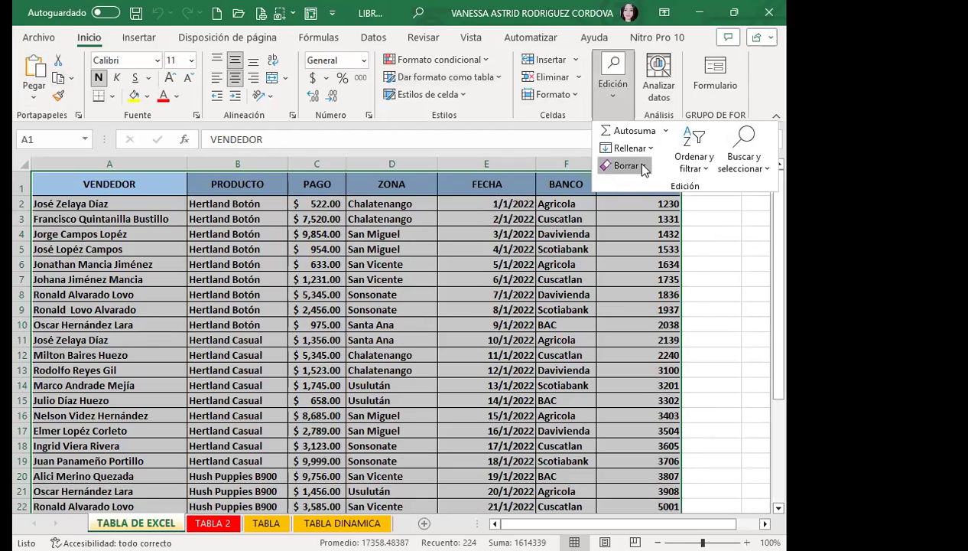
left_click(643, 166)
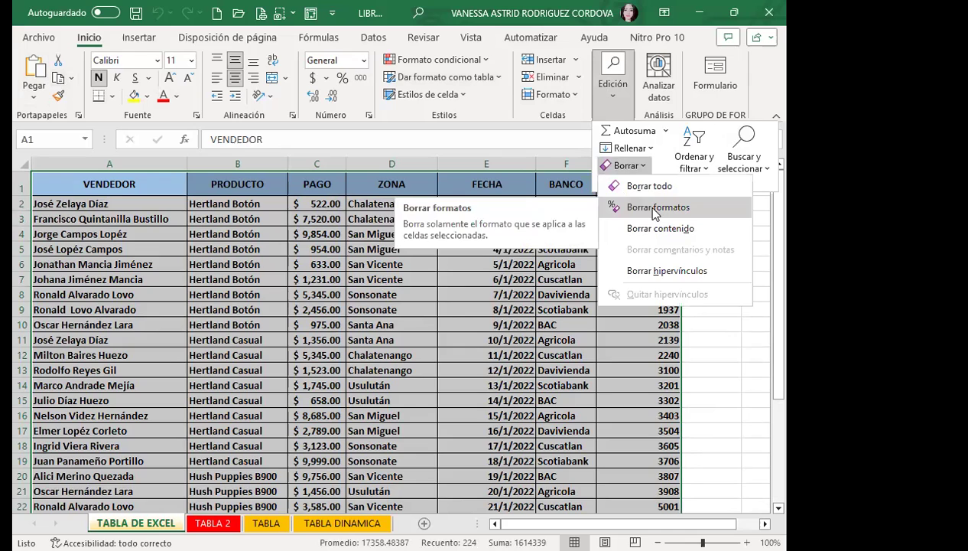
left_click(656, 208)
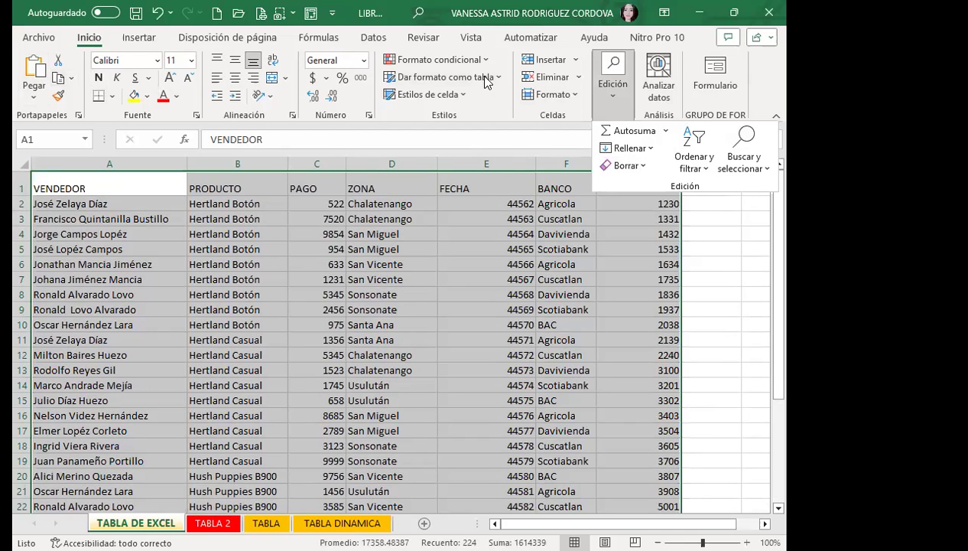
Format A1:G32 as a table in an orange medium style with headers.
left_click(445, 76)
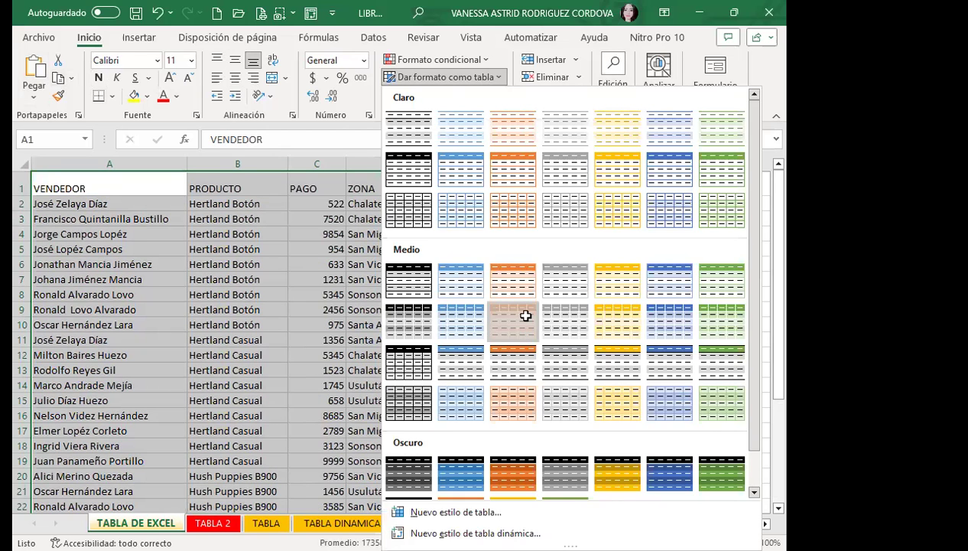
left_click(512, 320)
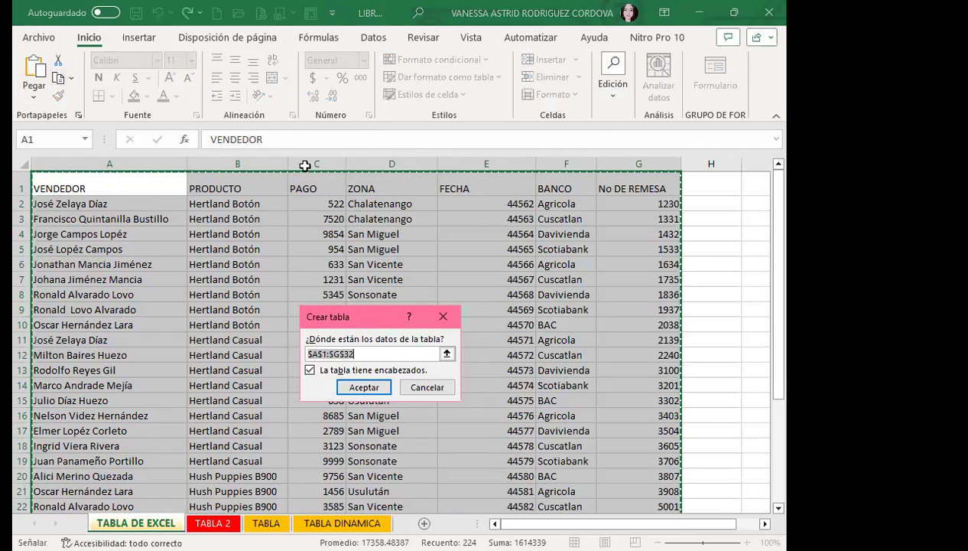
scroll(509, 321, "down", 3)
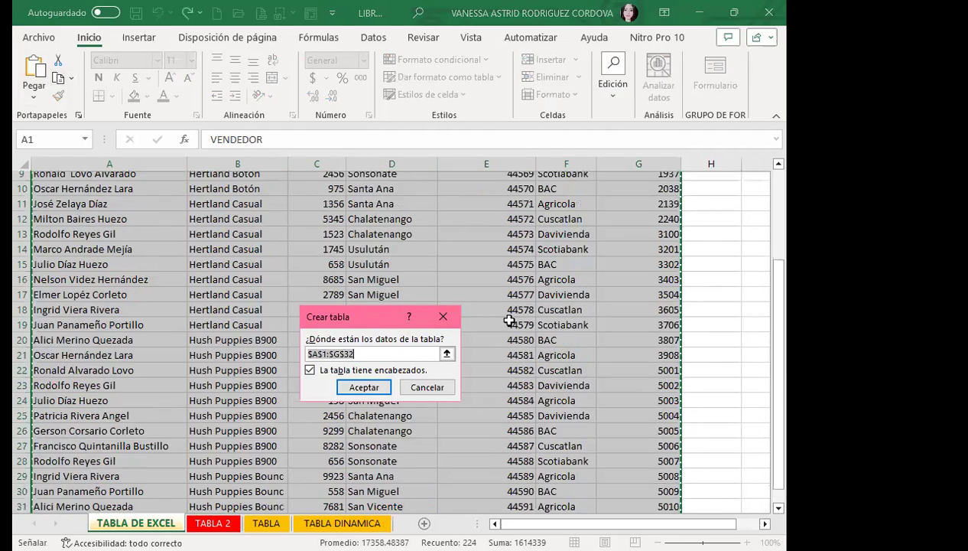
scroll(509, 320, "down", 5)
scroll(498, 314, "up", 4)
scroll(479, 307, "up", 4)
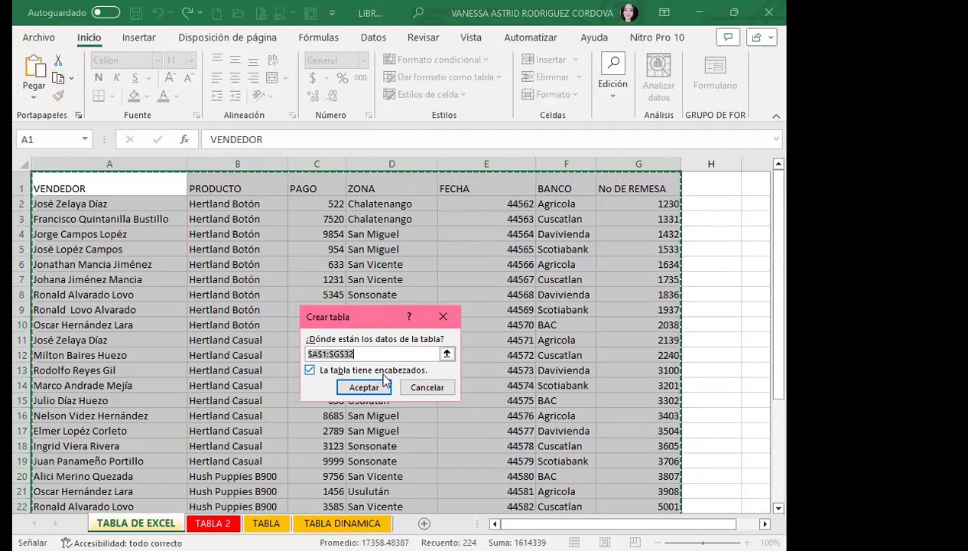
left_click(364, 388)
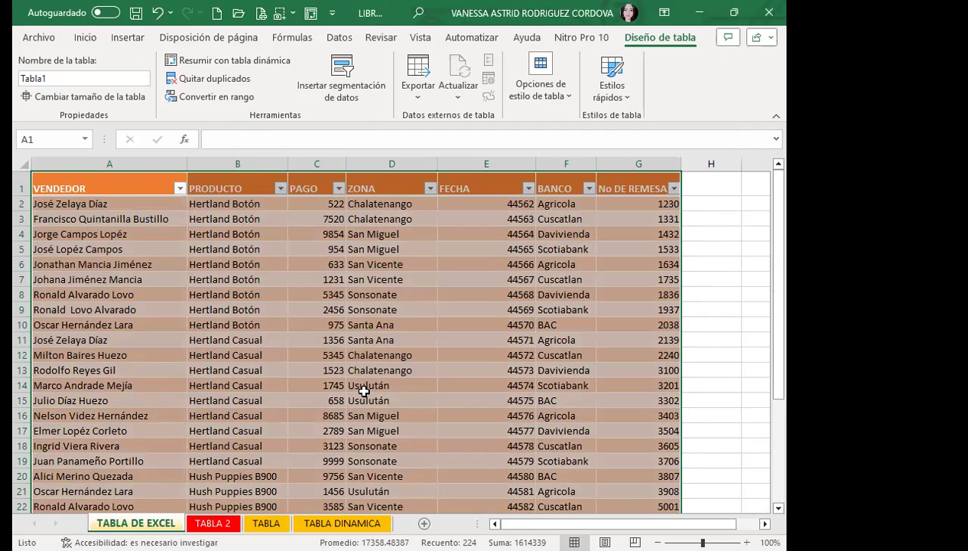
Undo the previous table conversion twice and select a cell in the sales data.
key("ctrl+z")
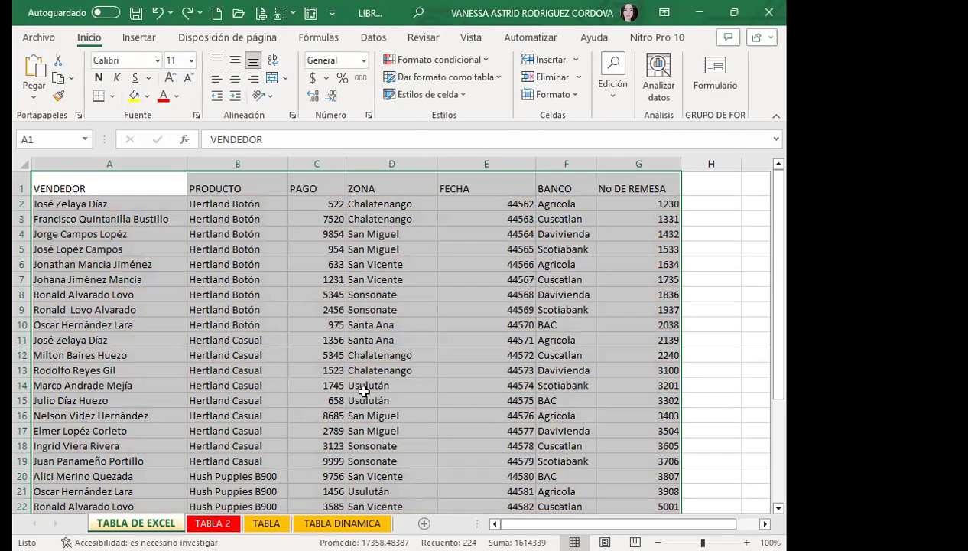
key("ctrl+z")
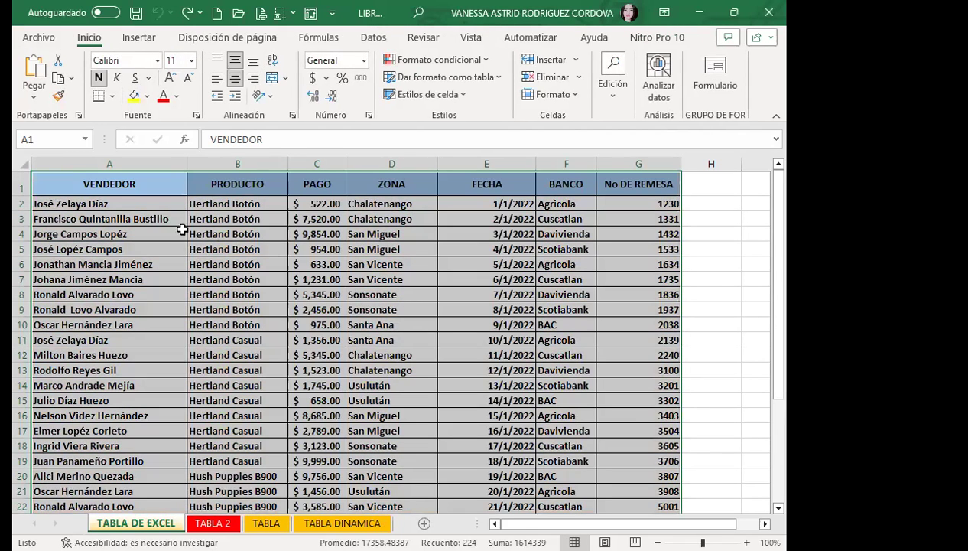
scroll(261, 236, "down", 2)
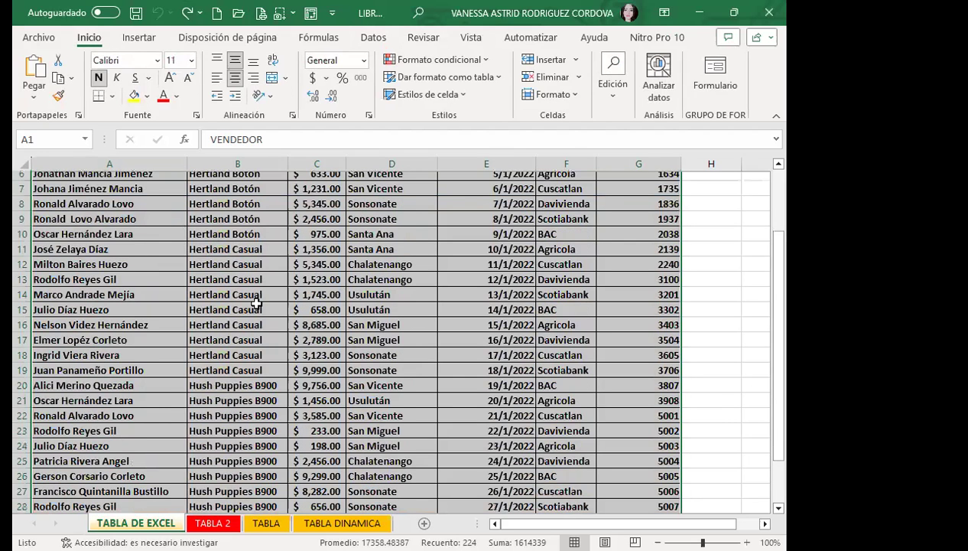
scroll(315, 356, "up", 2)
left_click(313, 295)
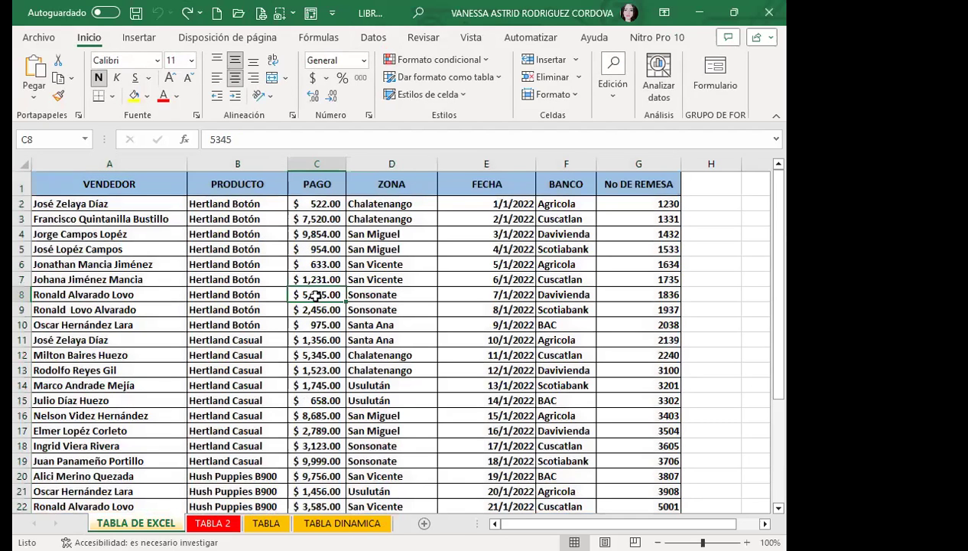
left_click(220, 231)
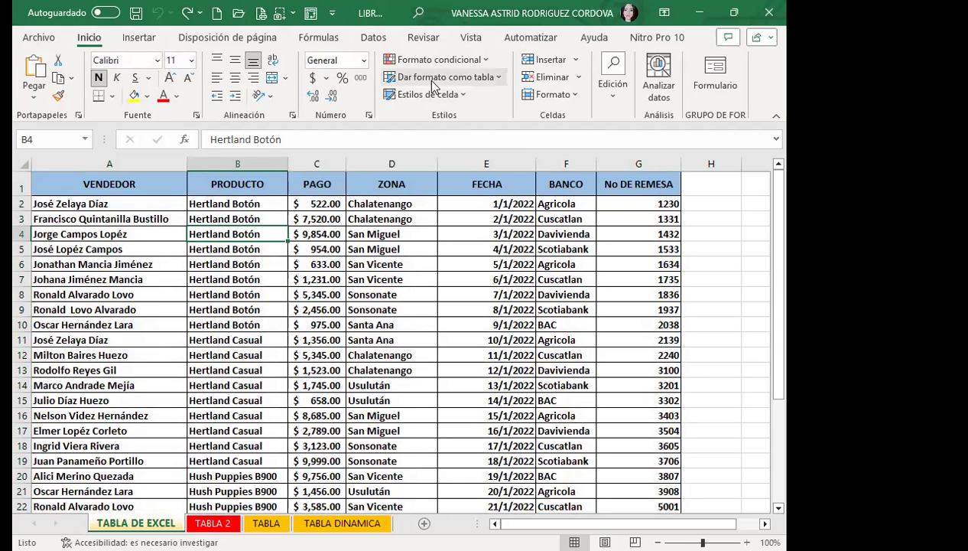
Format the range A1:G32 as a table with headers.
left_click(494, 77)
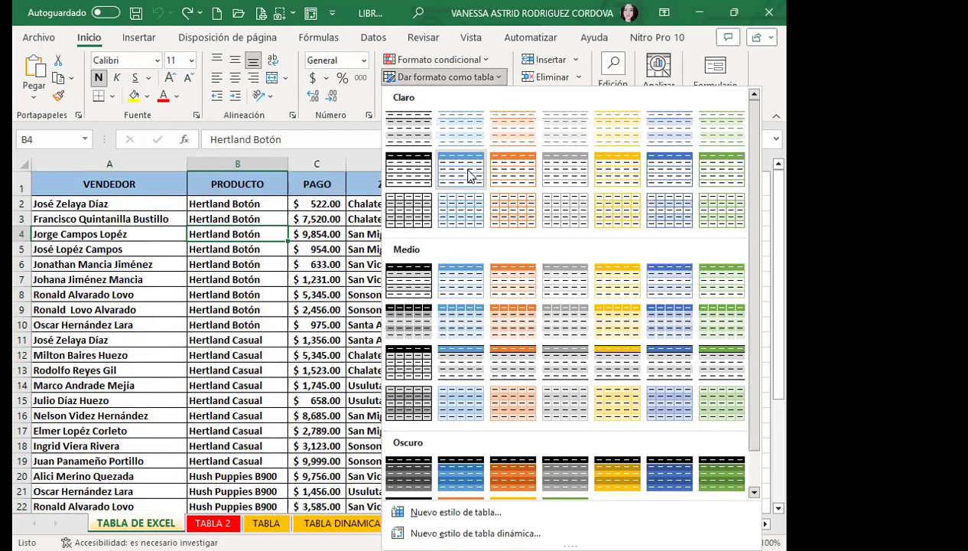
left_click(467, 166)
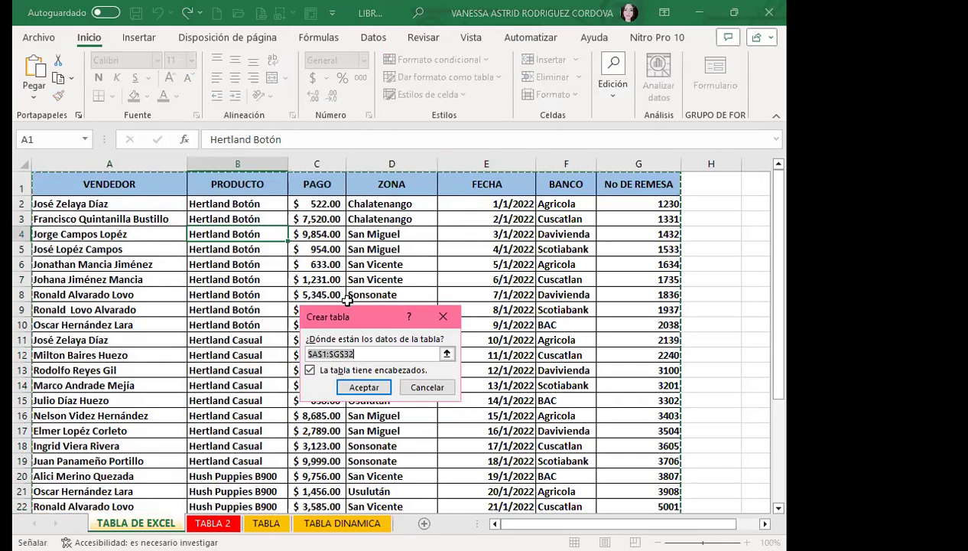
left_click(353, 384)
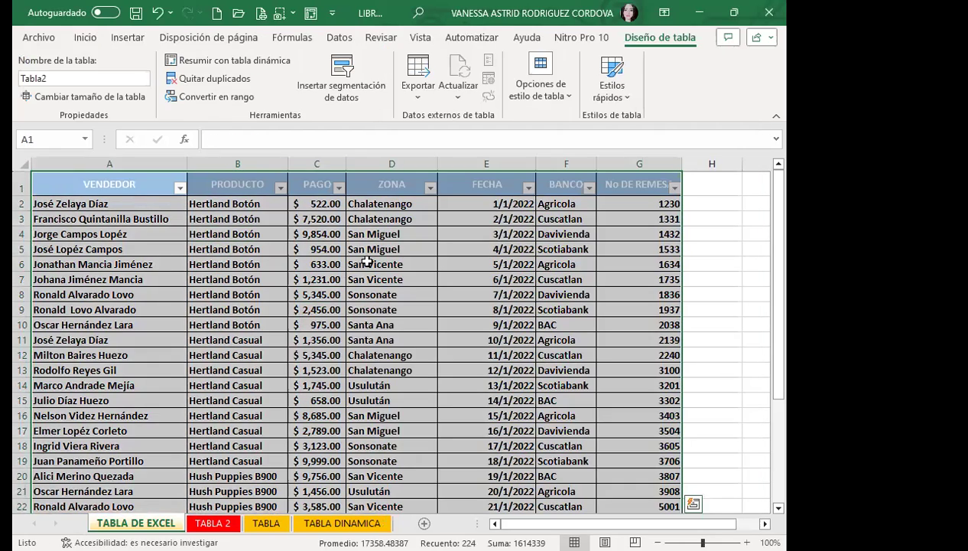
scroll(427, 325, "down", 2)
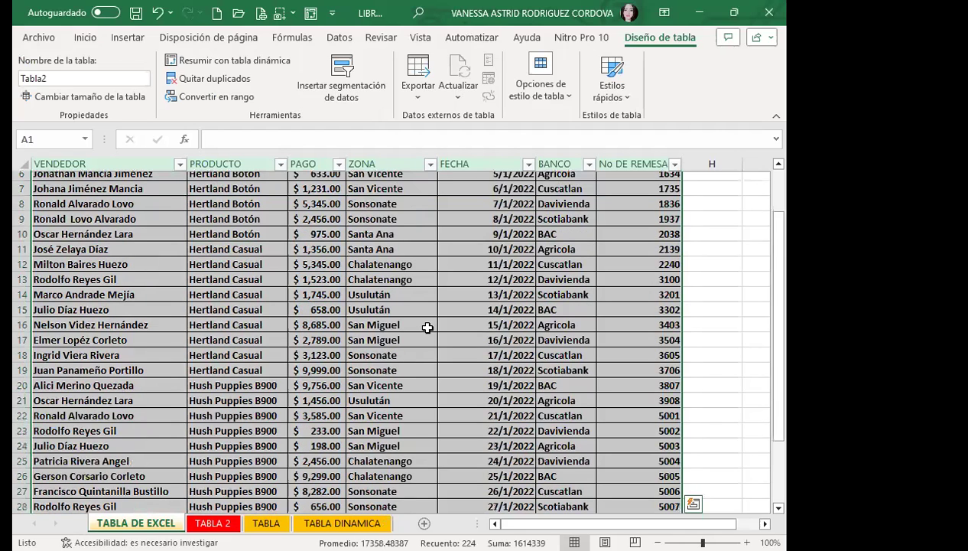
scroll(408, 305, "up", 2)
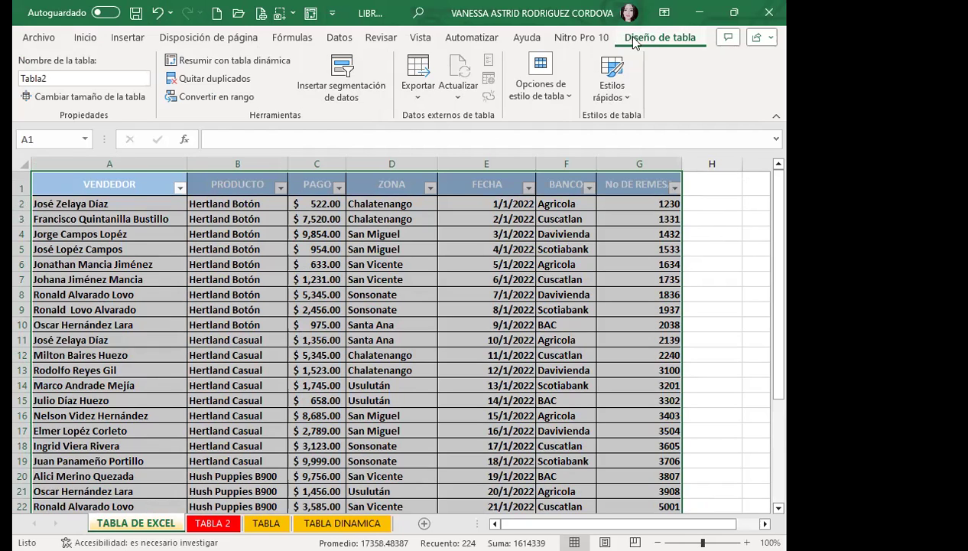
Hide the table's header filter buttons with Ctrl+Shift+L.
left_click(709, 234)
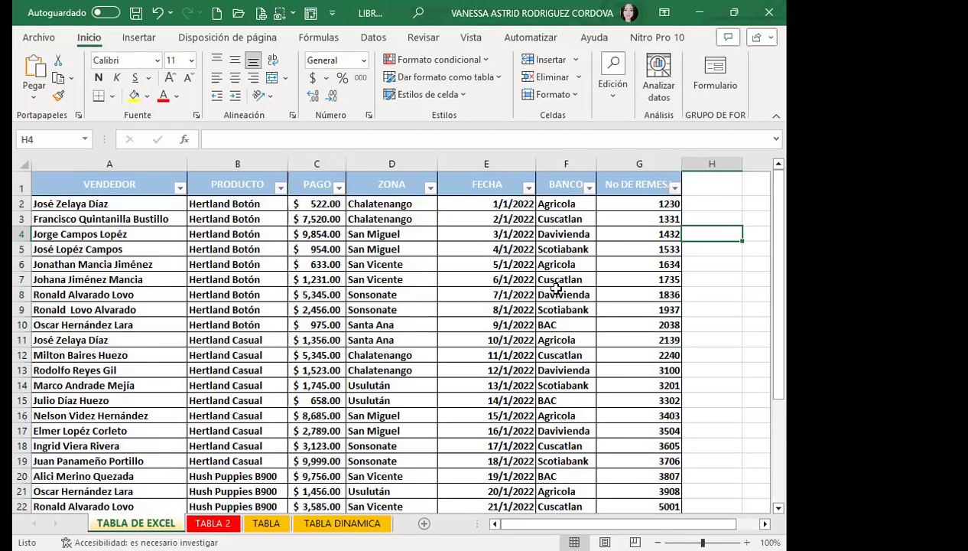
left_click(513, 294)
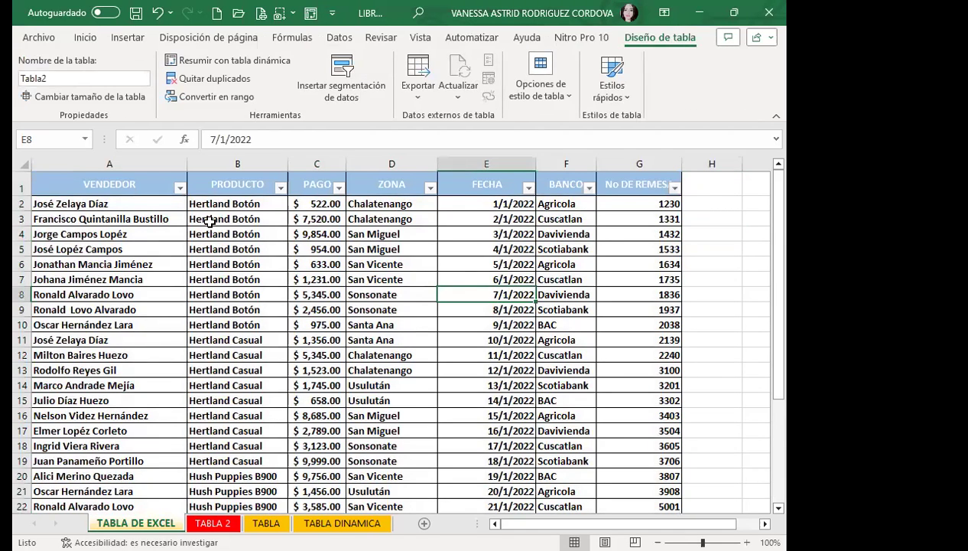
left_click(382, 295)
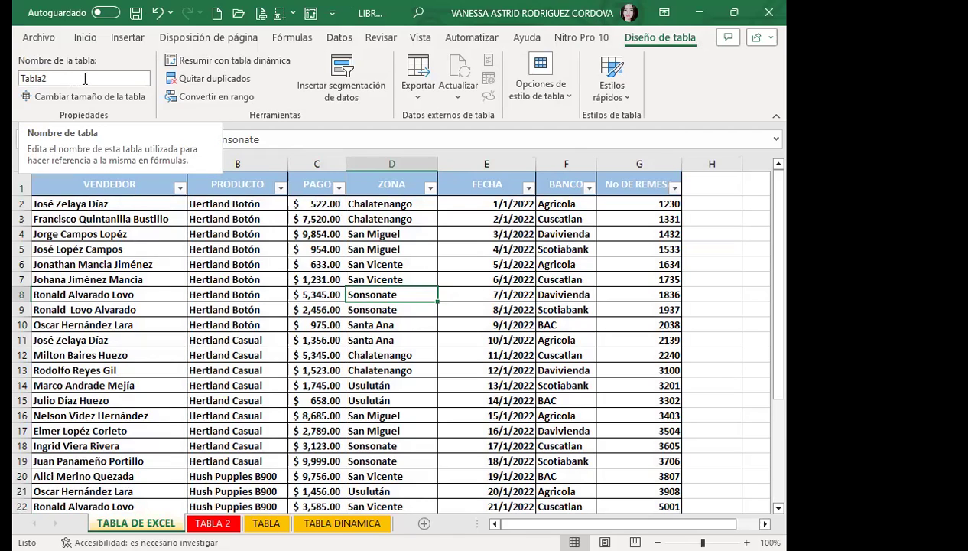
key("ctrl+shift+l")
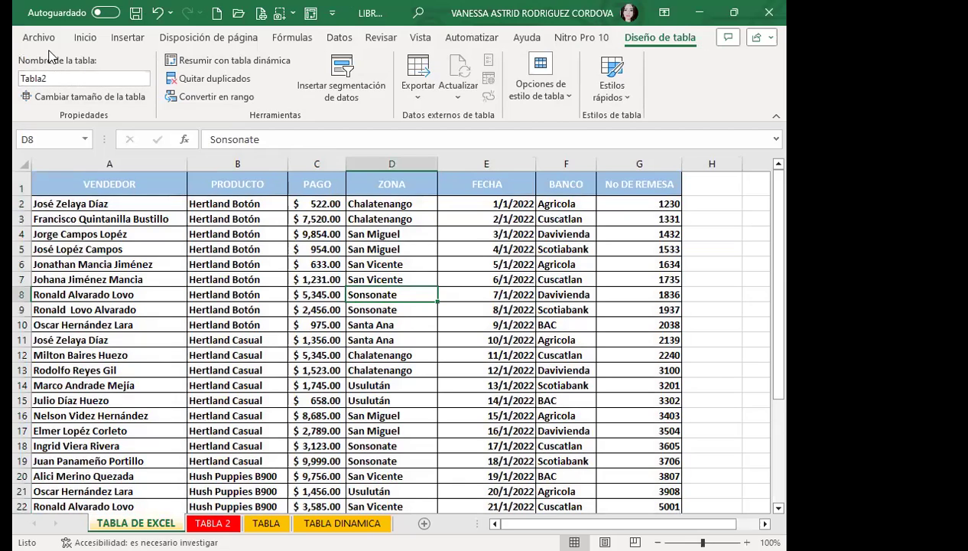
Type VENDEDOR as the table name in the Nombre de la tabla box.
left_click(64, 79)
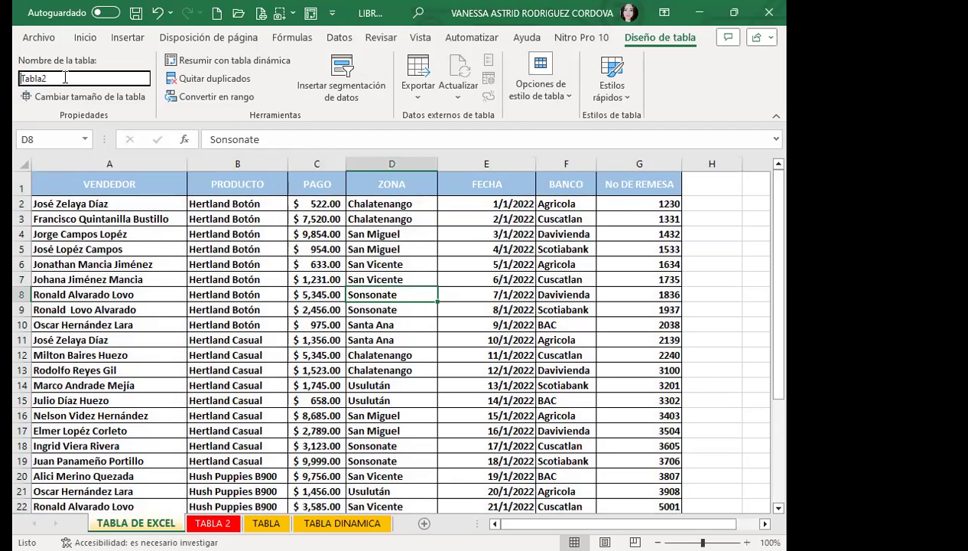
type("VEN")
type("DEDOR")
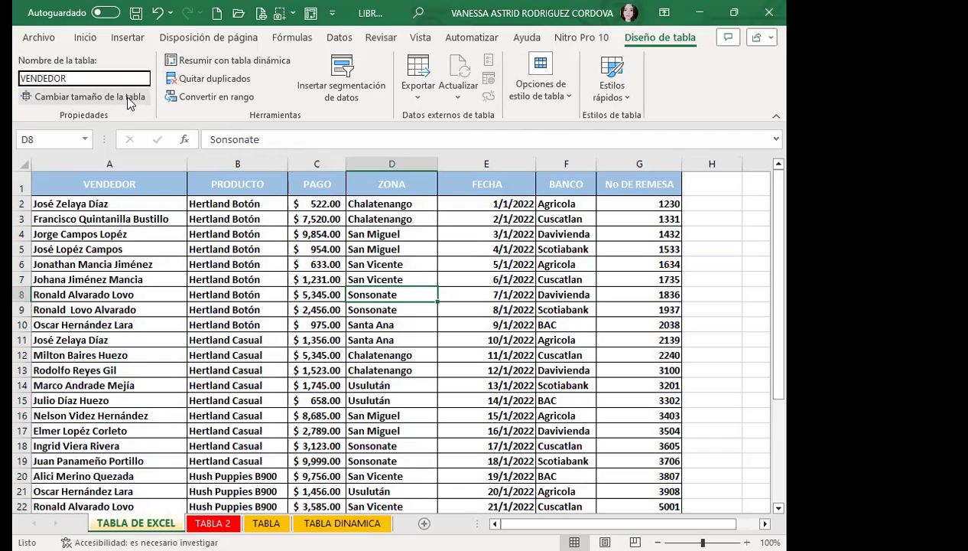
key("Return")
left_click(102, 215)
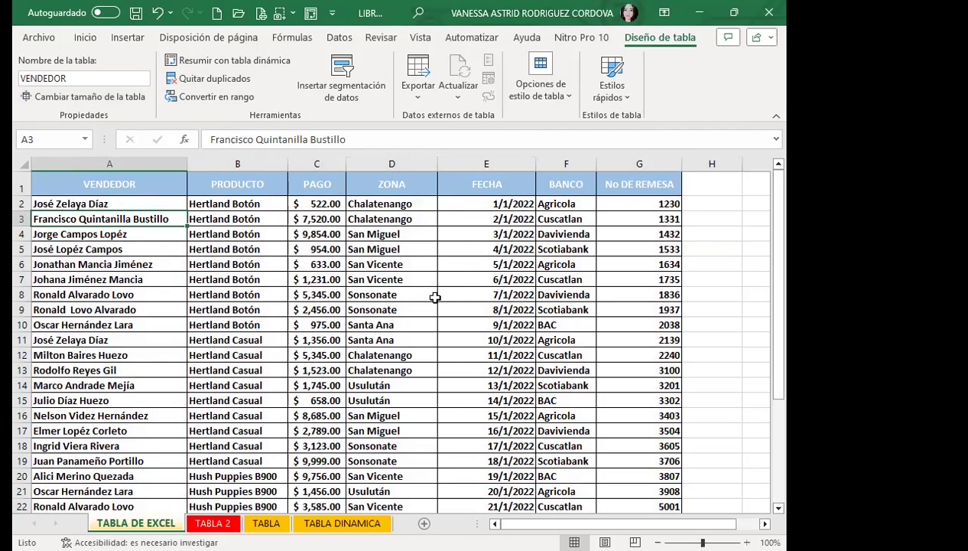
left_click(267, 262)
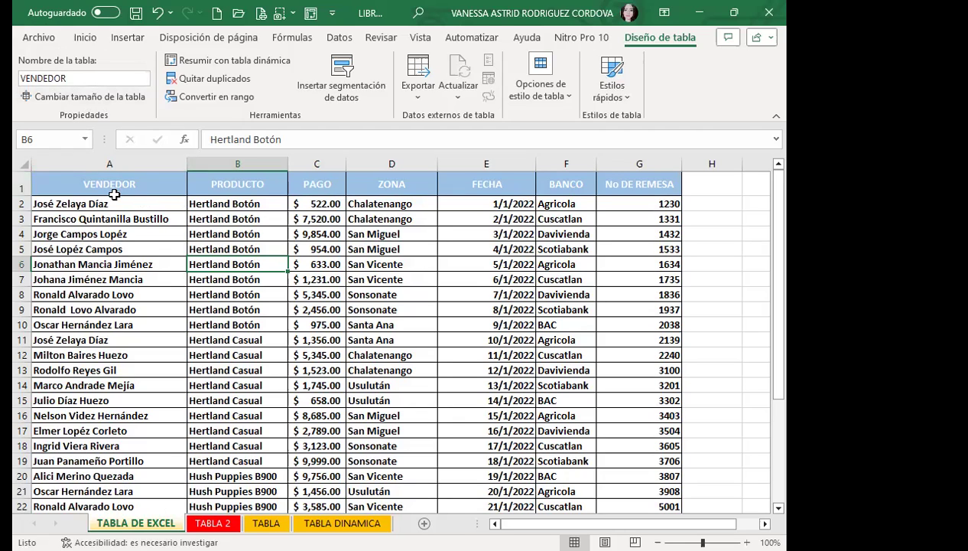
left_click(83, 76)
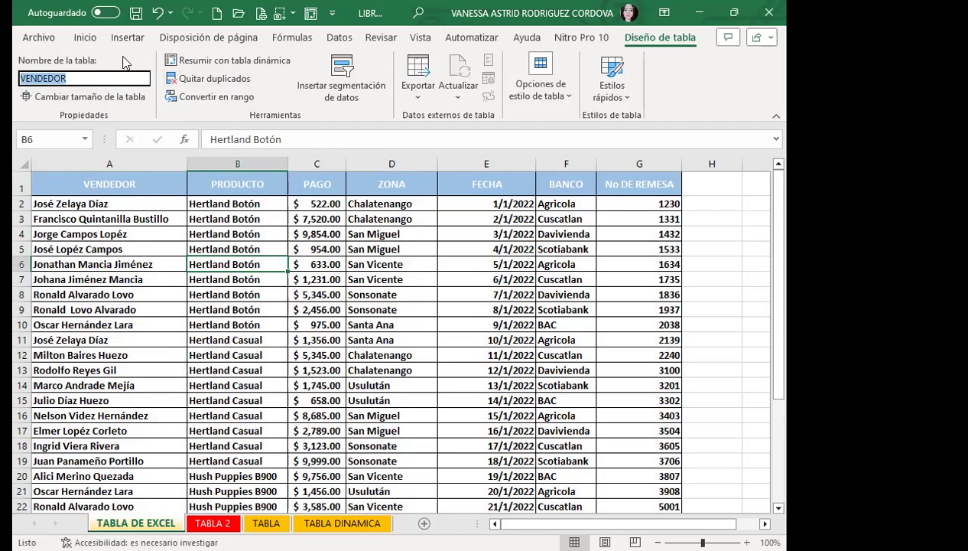
left_click(316, 233)
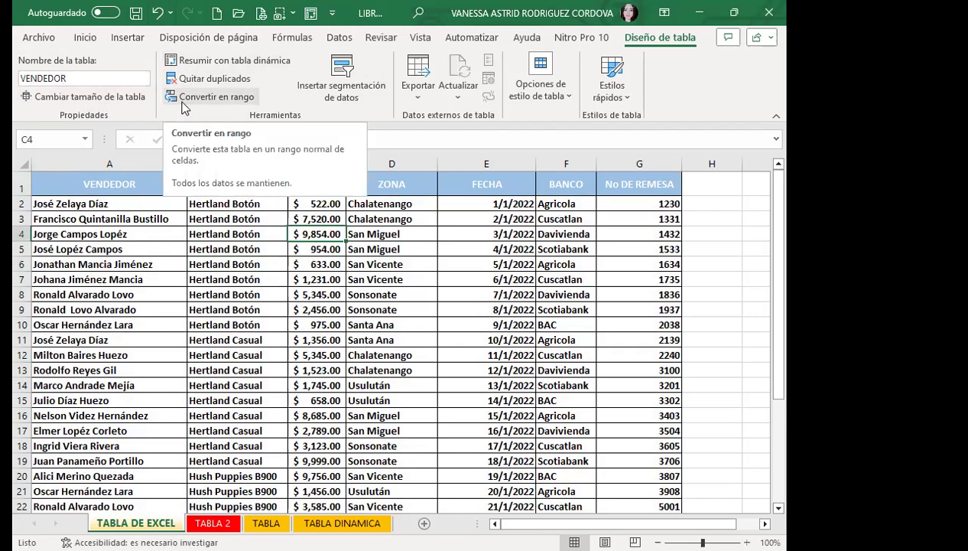
left_click(258, 264)
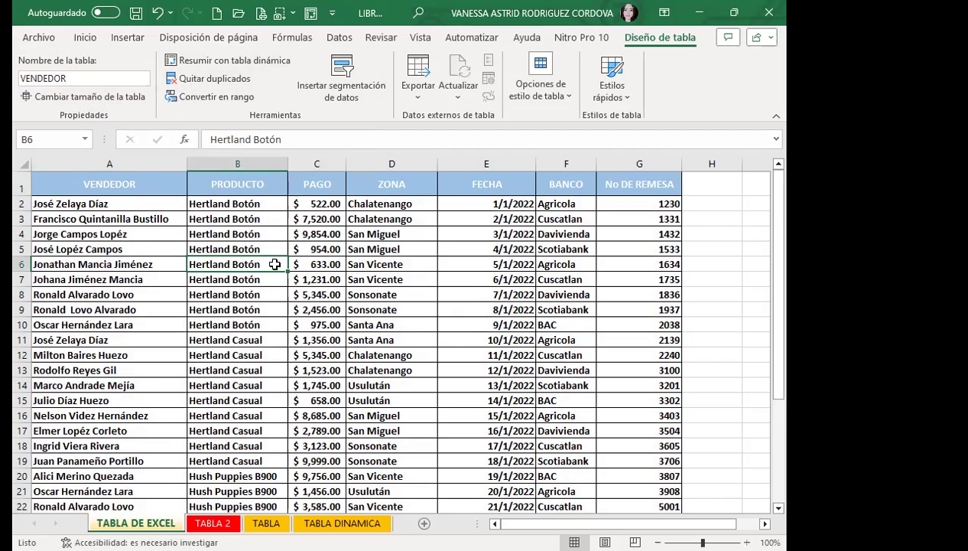
left_click(310, 323)
Drag the table's resize handle to extend it down to row 39.
scroll(398, 337, "down", 2)
scroll(370, 339, "down", 4)
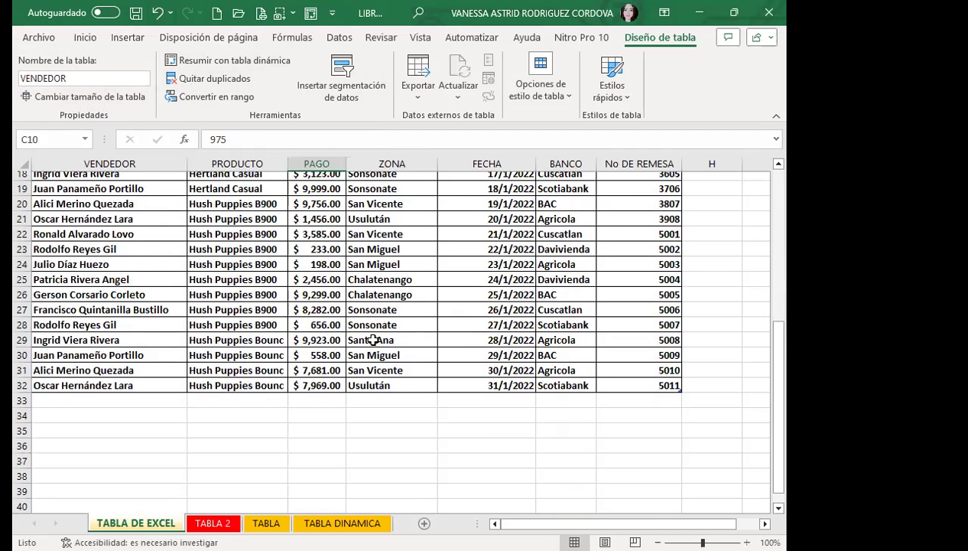
scroll(372, 340, "down", 2)
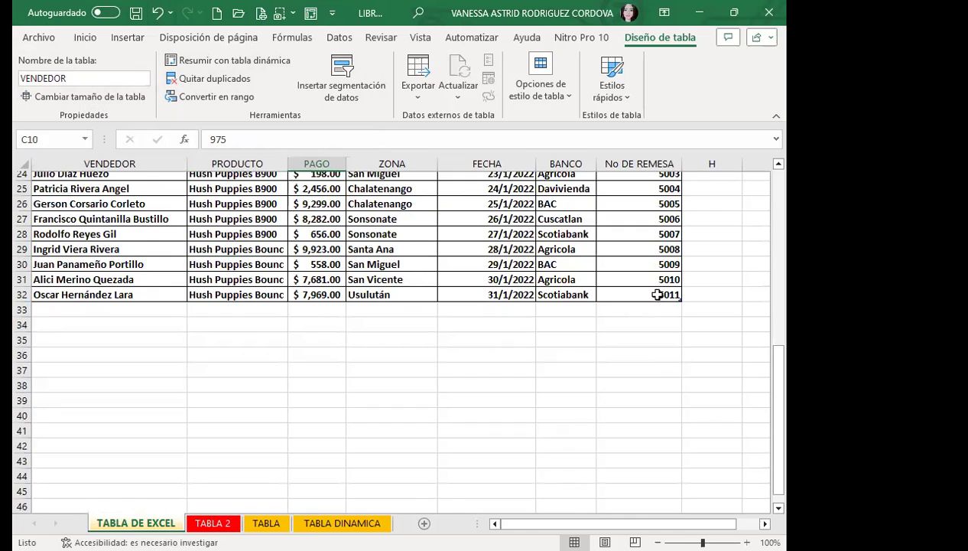
left_click(245, 203)
left_click(122, 204)
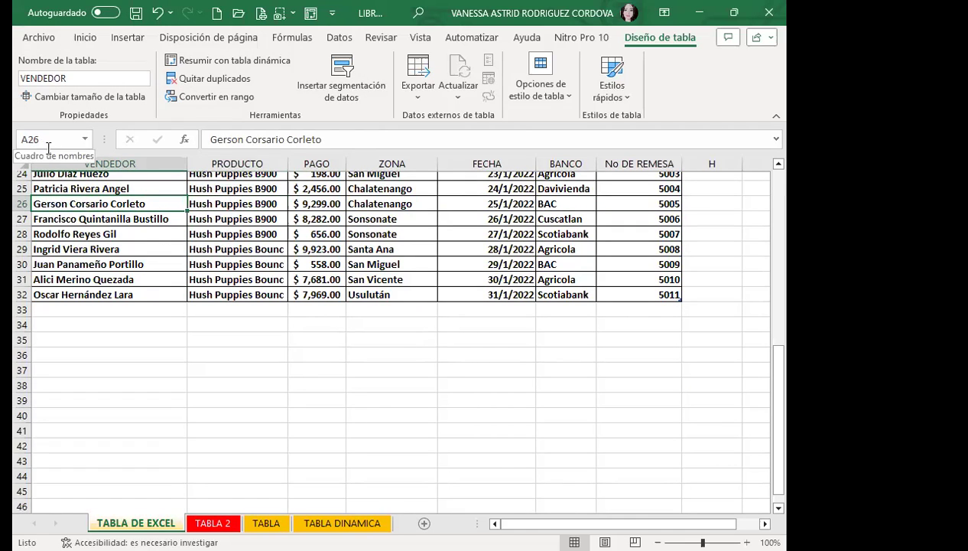
left_click_drag(678, 298, 679, 403)
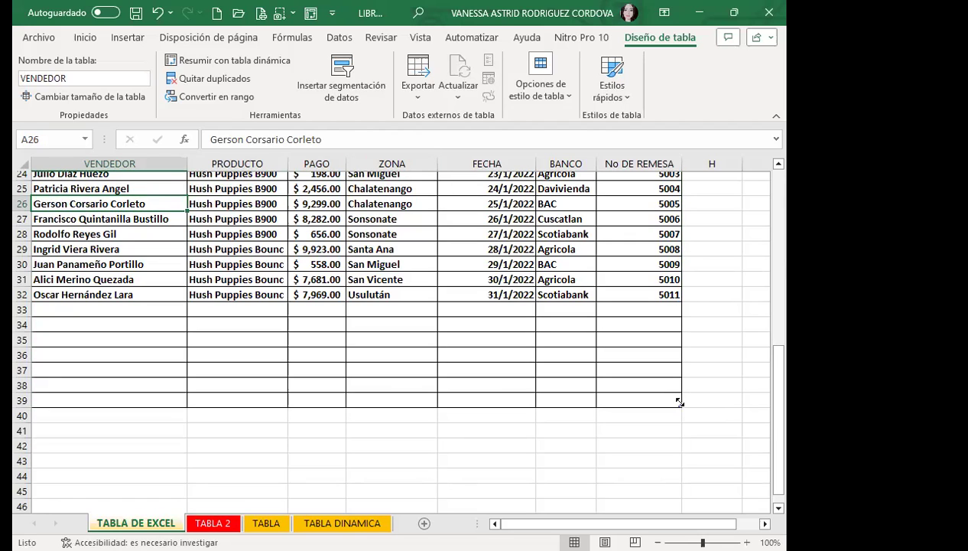
left_click_drag(679, 401, 678, 451)
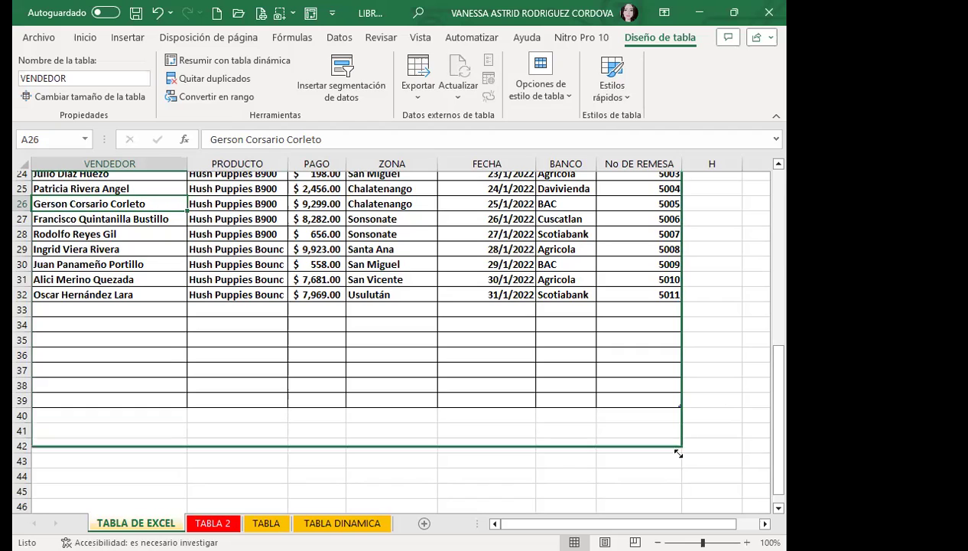
Drag the handle further so the table reaches row 50, then inspect the empty rows.
scroll(665, 441, "down", 3)
left_click_drag(677, 311, 690, 436)
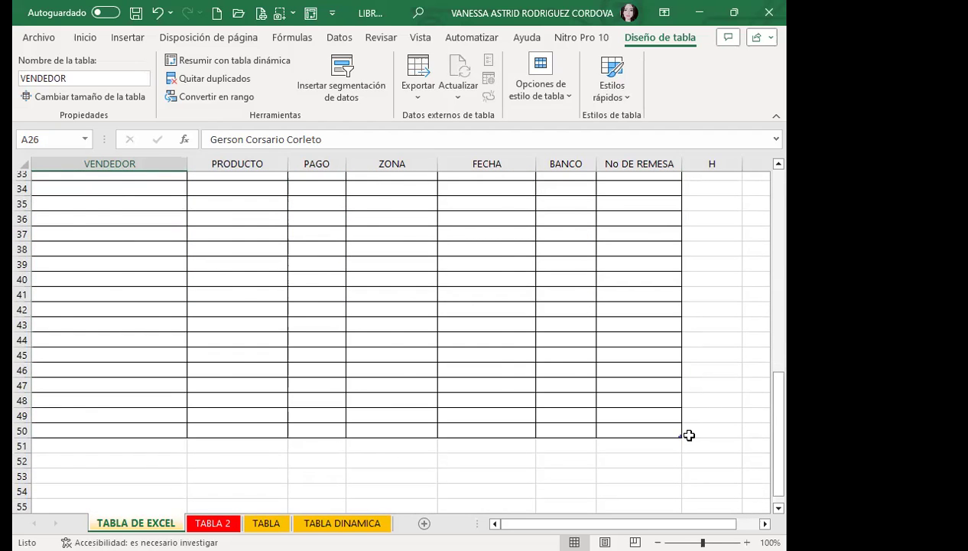
scroll(692, 425, "up", 11)
scroll(643, 287, "down", 3)
scroll(636, 295, "up", 3)
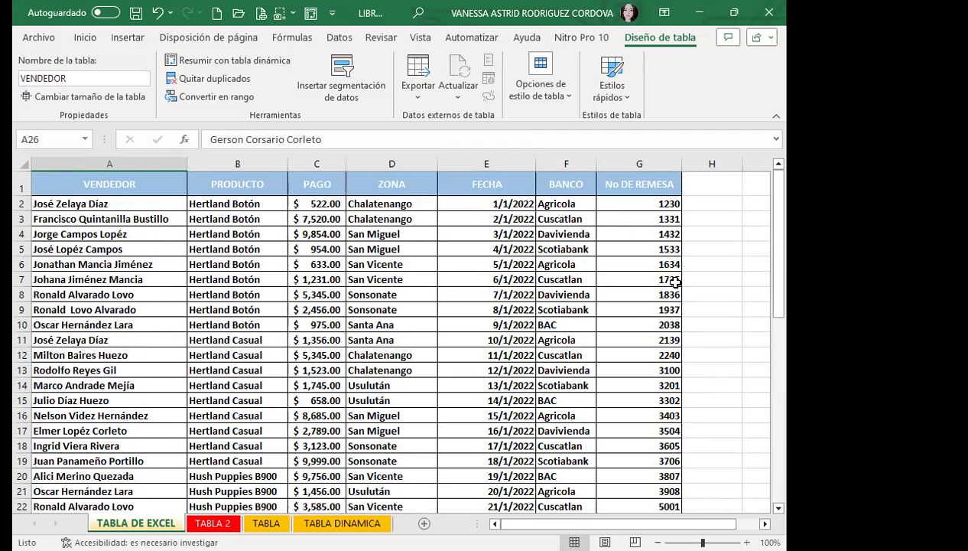
scroll(367, 291, "down", 4)
scroll(216, 335, "down", 5)
scroll(92, 259, "down", 2)
scroll(104, 239, "up", 2)
left_click(422, 383)
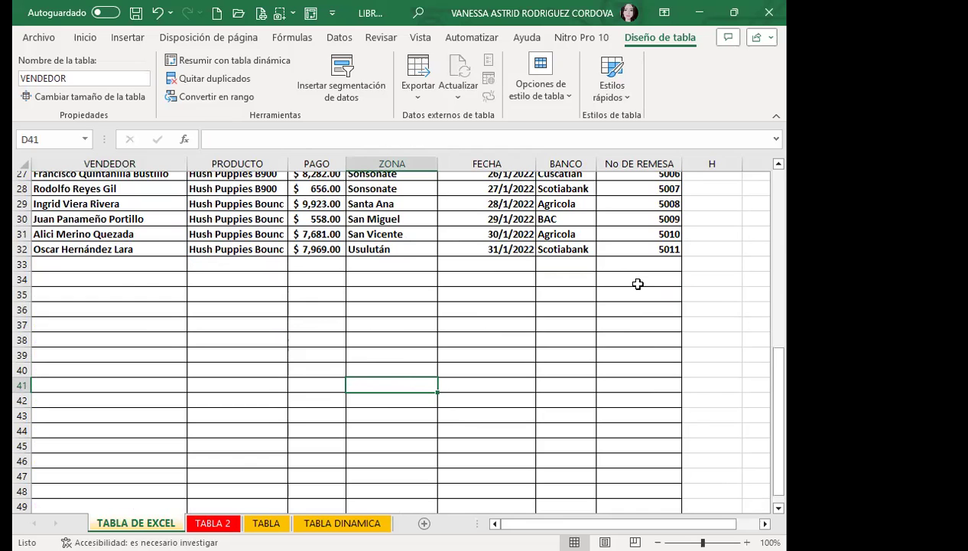
left_click_drag(642, 259, 631, 470)
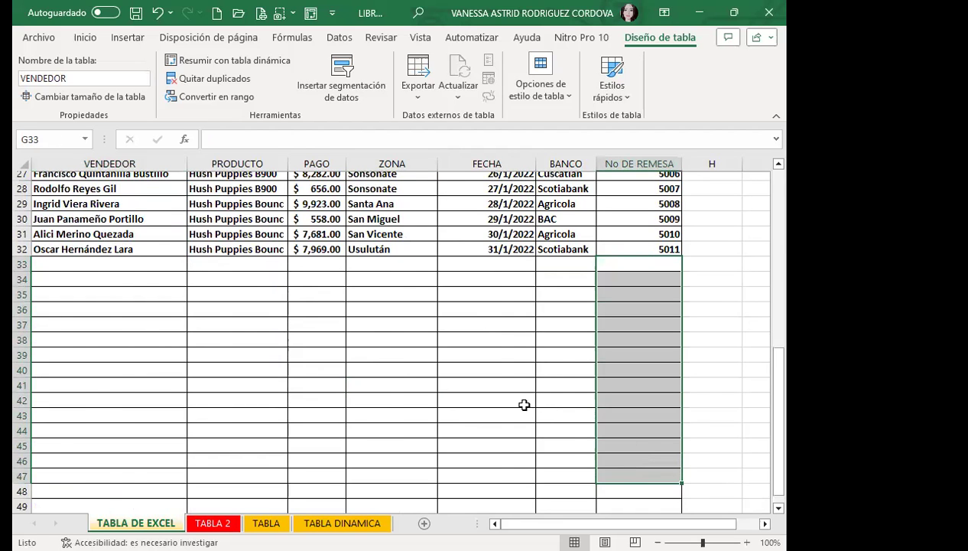
scroll(526, 405, "up", 9)
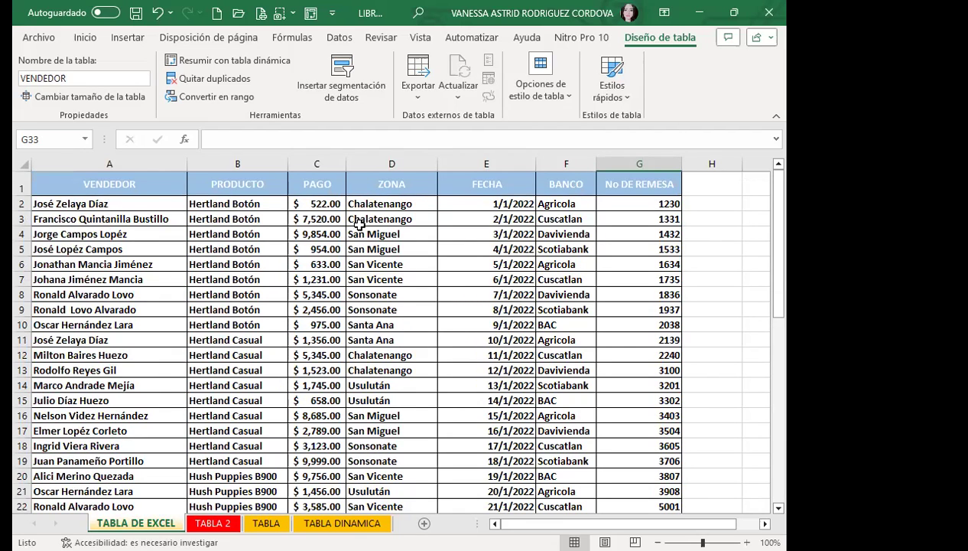
left_click(400, 235)
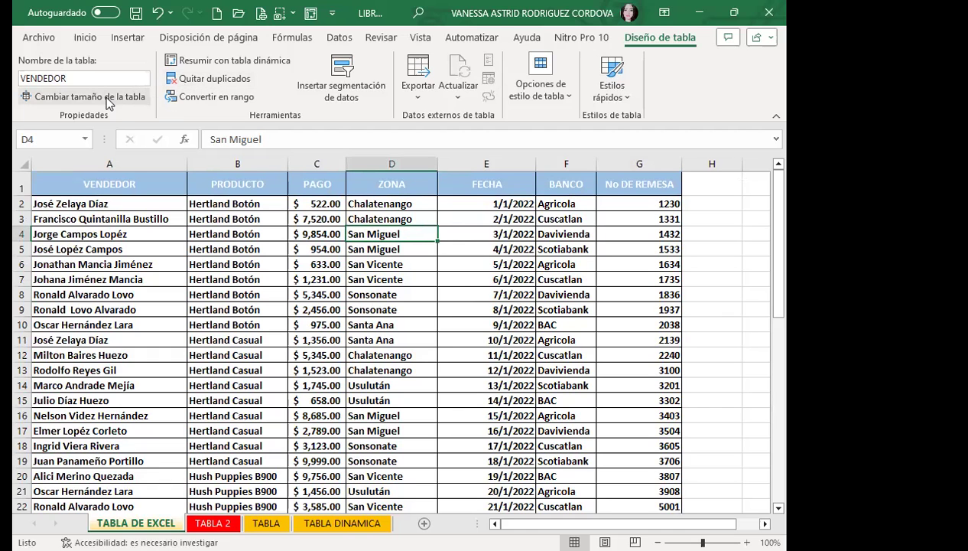
scroll(182, 361, "down", 9)
scroll(182, 361, "down", 5)
scroll(182, 361, "up", 3)
scroll(180, 359, "up", 3)
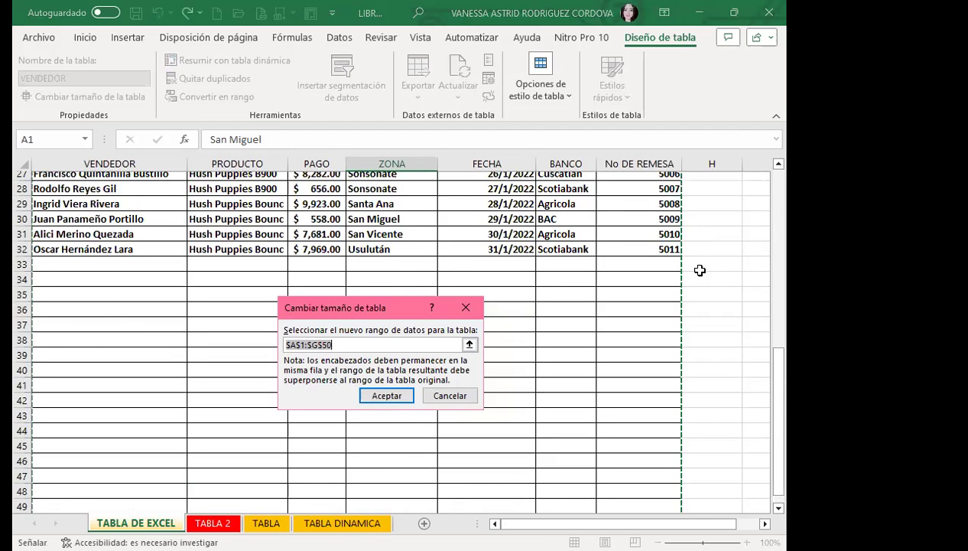
scroll(700, 270, "down", 3)
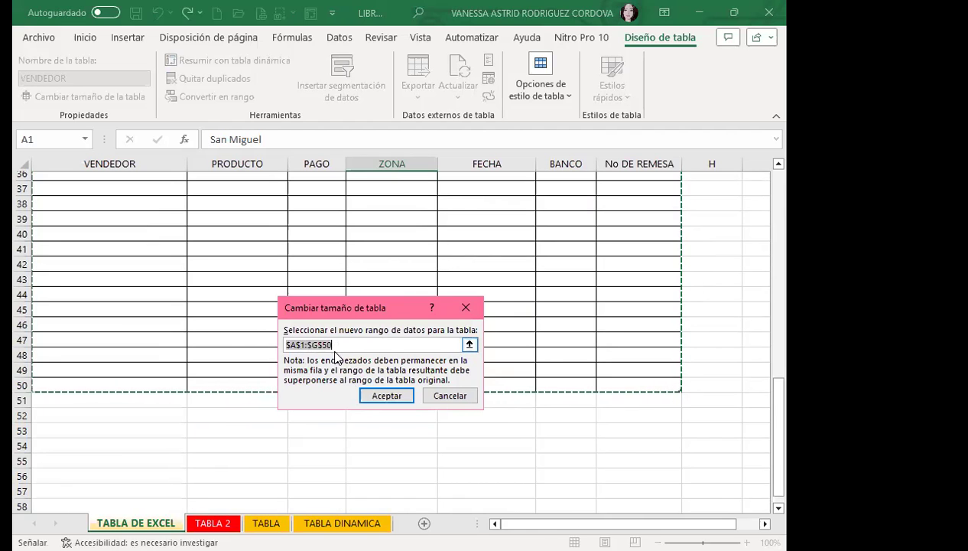
left_click(466, 307)
left_click(631, 384)
Drag the resize handle up from row 50 so VENDEDOR ends at row 32.
scroll(508, 285, "up", 2)
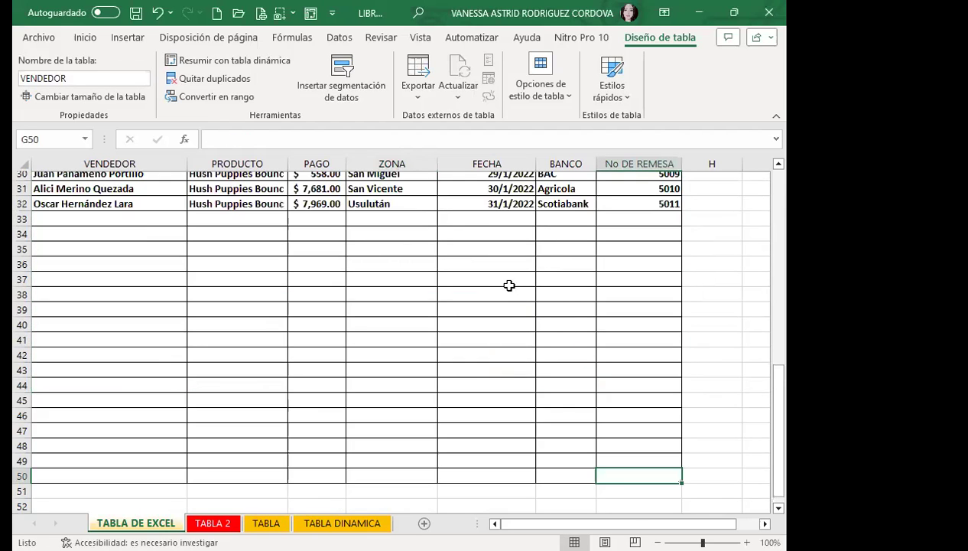
scroll(621, 307, "down", 3)
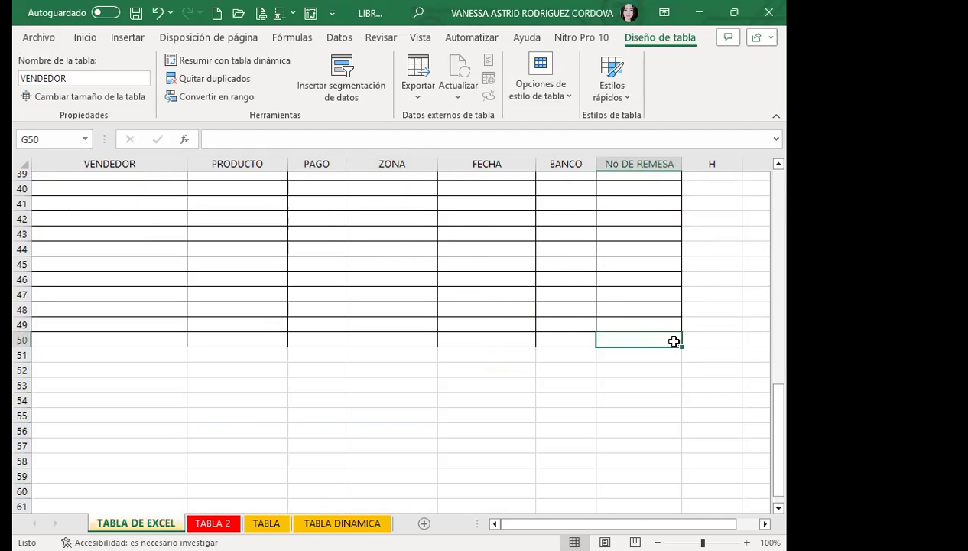
left_click(482, 309)
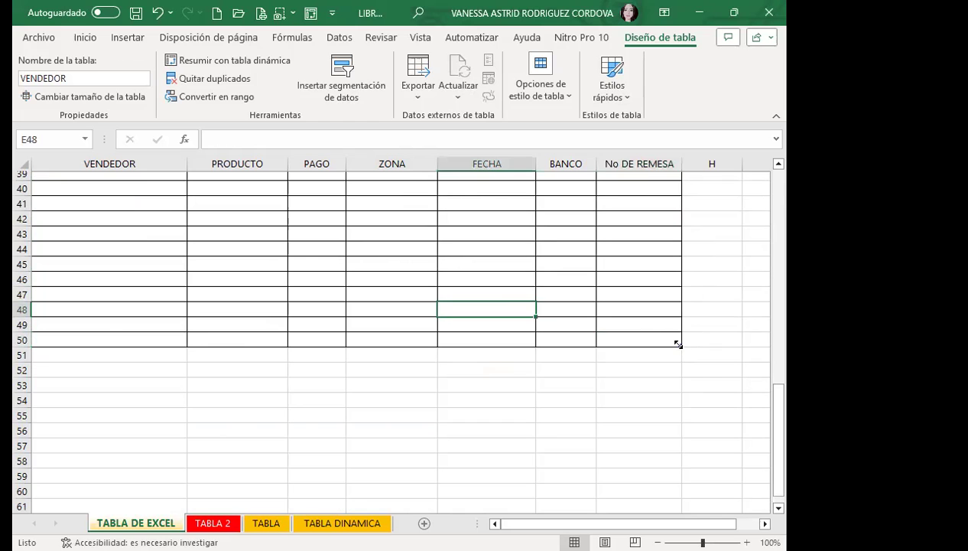
left_click_drag(678, 343, 681, 253)
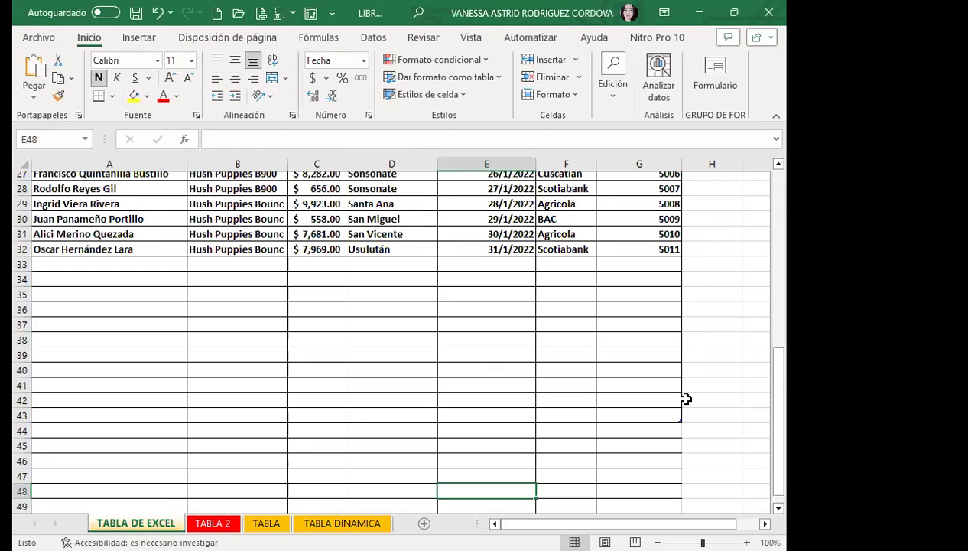
left_click_drag(680, 421, 681, 253)
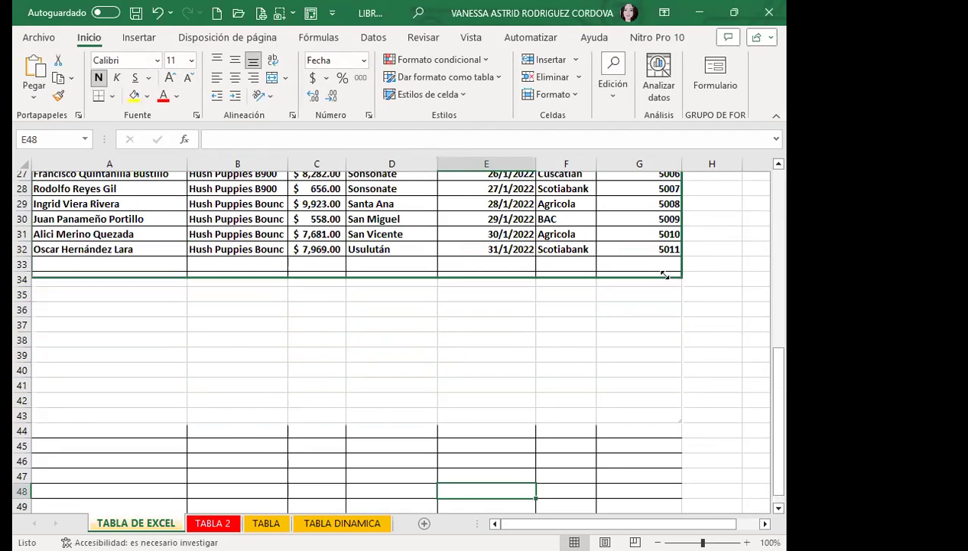
left_click(365, 367)
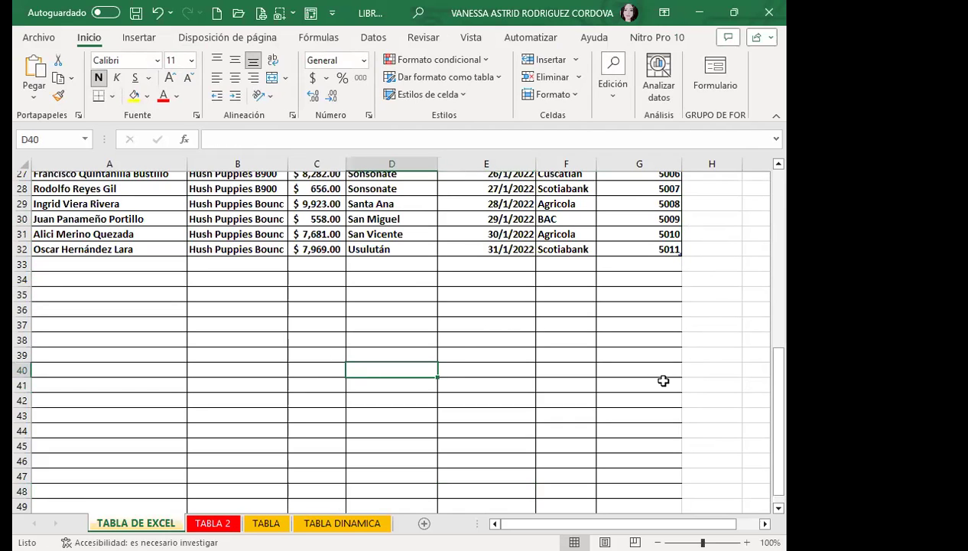
scroll(662, 310, "up", 2)
scroll(655, 309, "up", 3)
left_click_drag(658, 340, 659, 369)
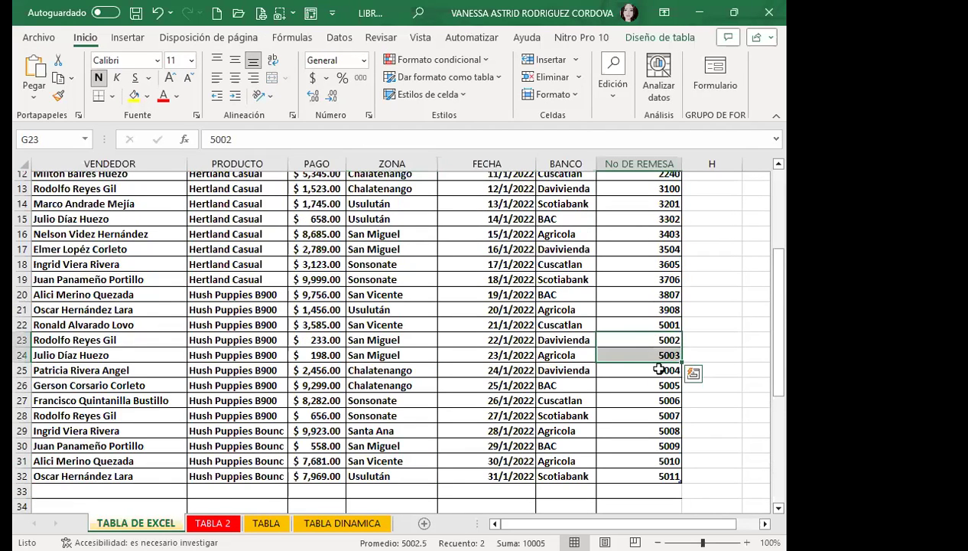
scroll(660, 370, "down", 3)
left_click(143, 290)
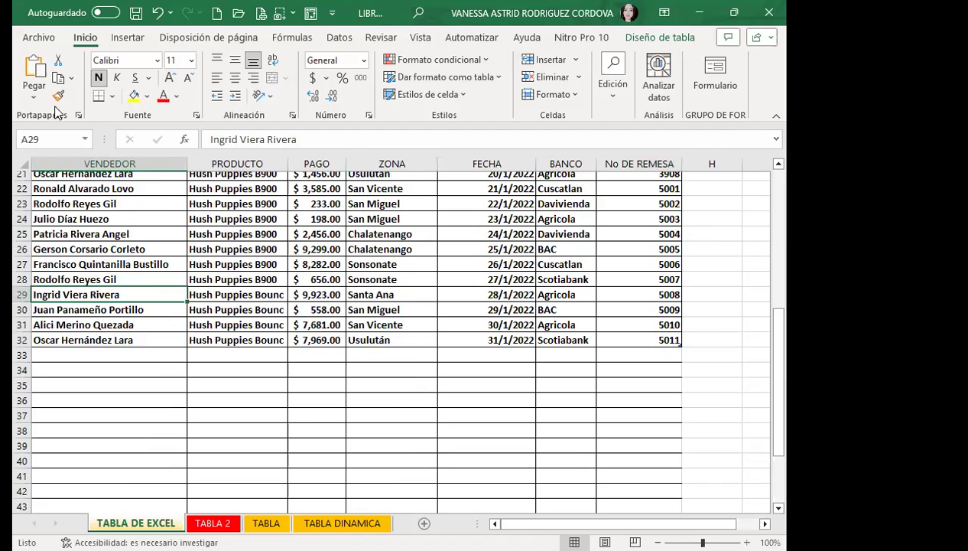
Verify in Cambiar tamaño de tabla that VENDEDOR covers $A$1:$G$32, keeping the range.
left_click(647, 38)
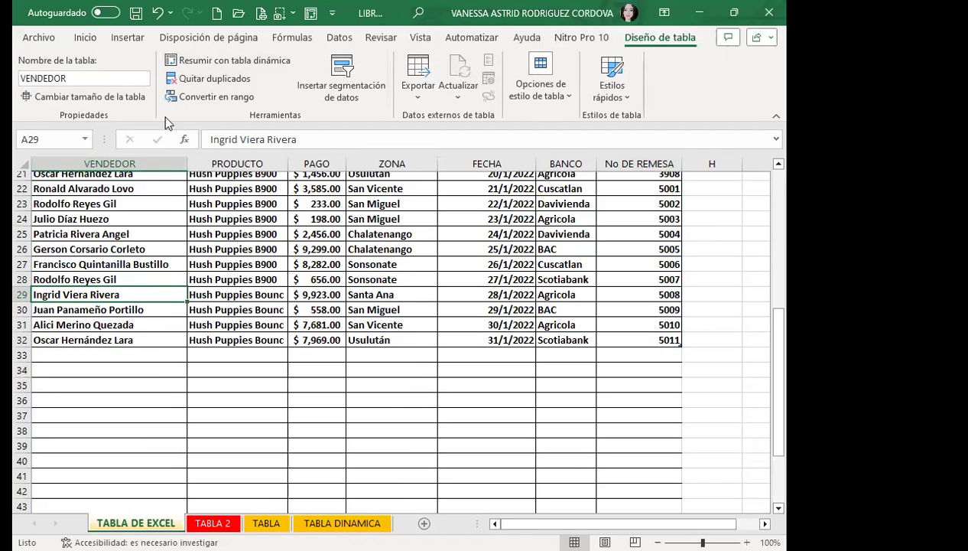
left_click(89, 97)
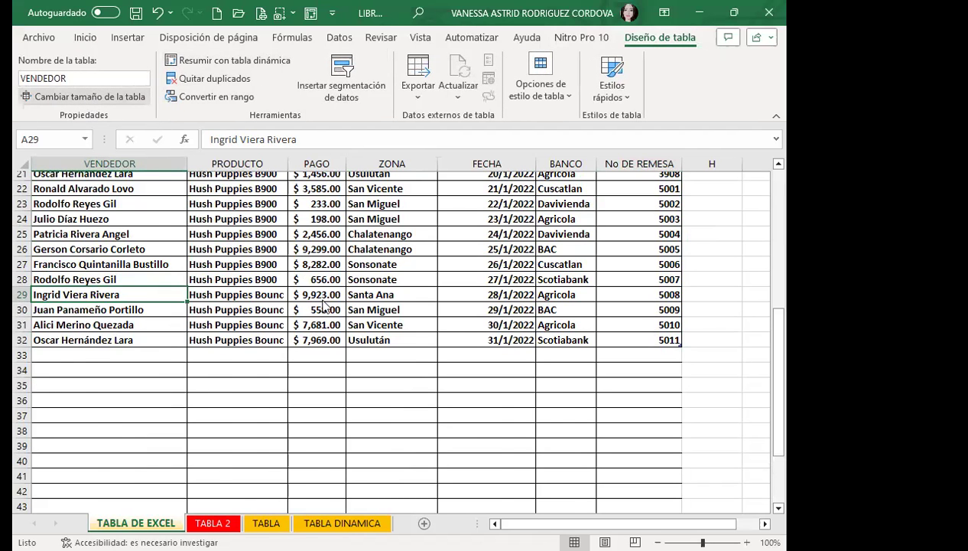
scroll(80, 350, "down", 5)
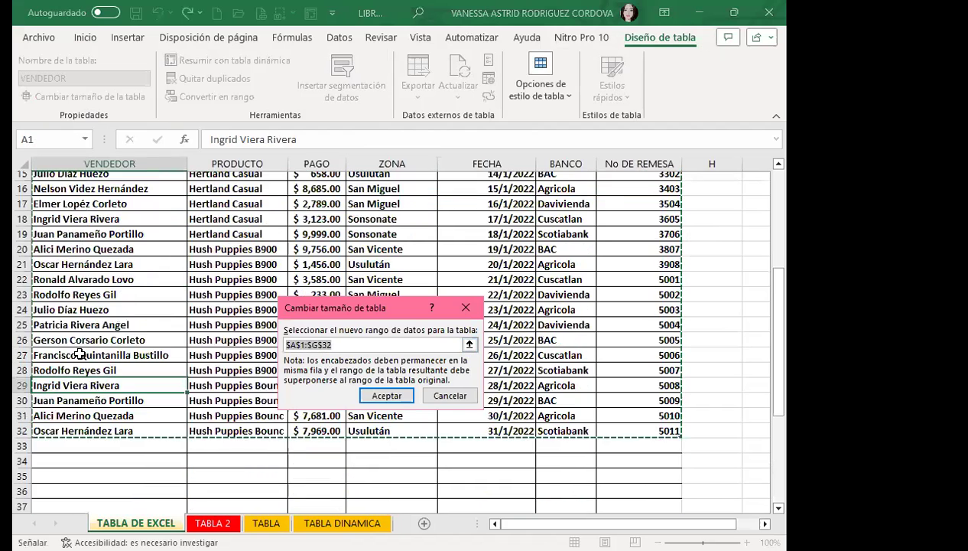
scroll(51, 322, "down", 4)
scroll(50, 322, "up", 1)
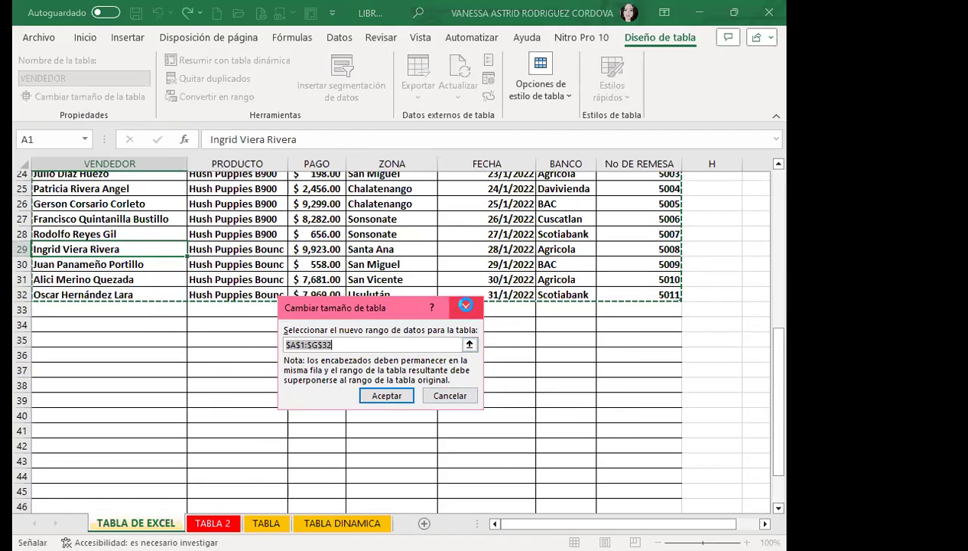
left_click(465, 306)
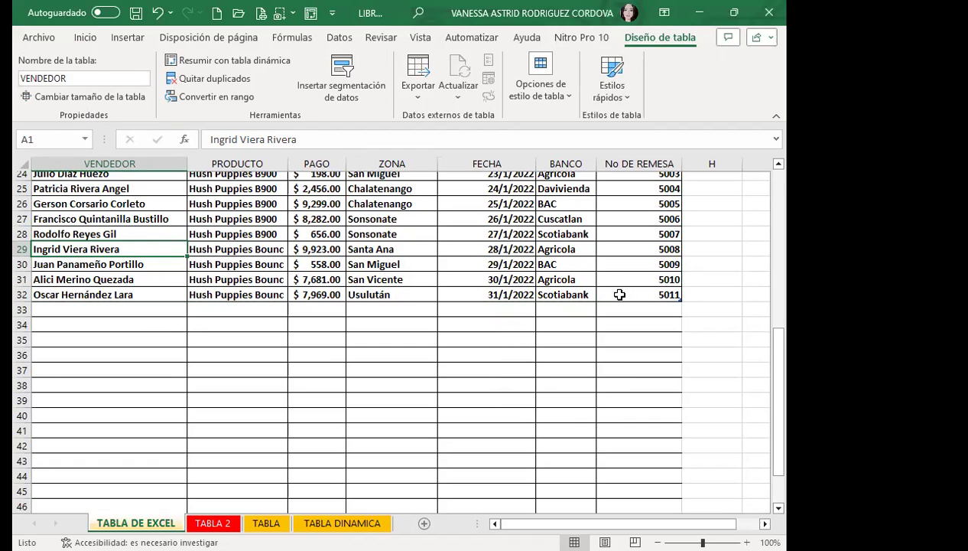
left_click(611, 254)
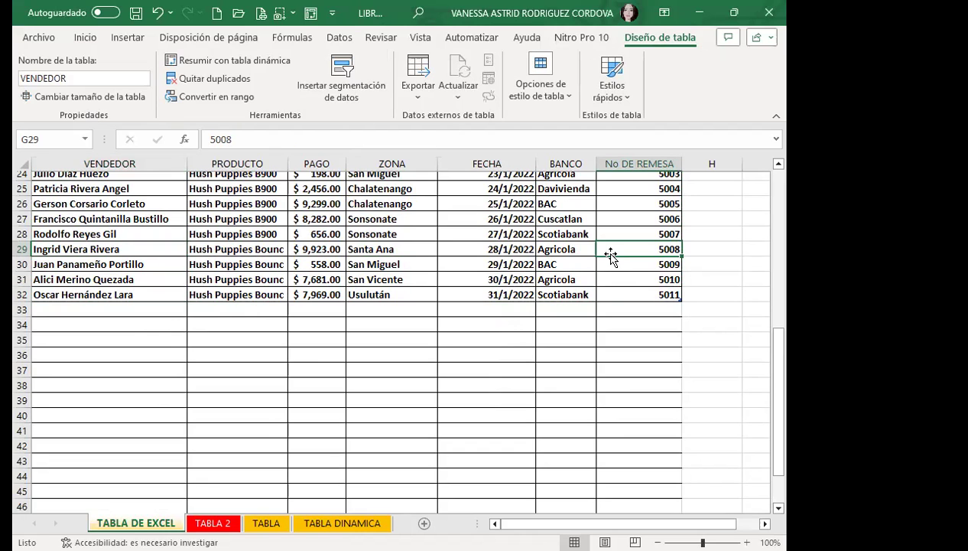
scroll(252, 313, "down", 1)
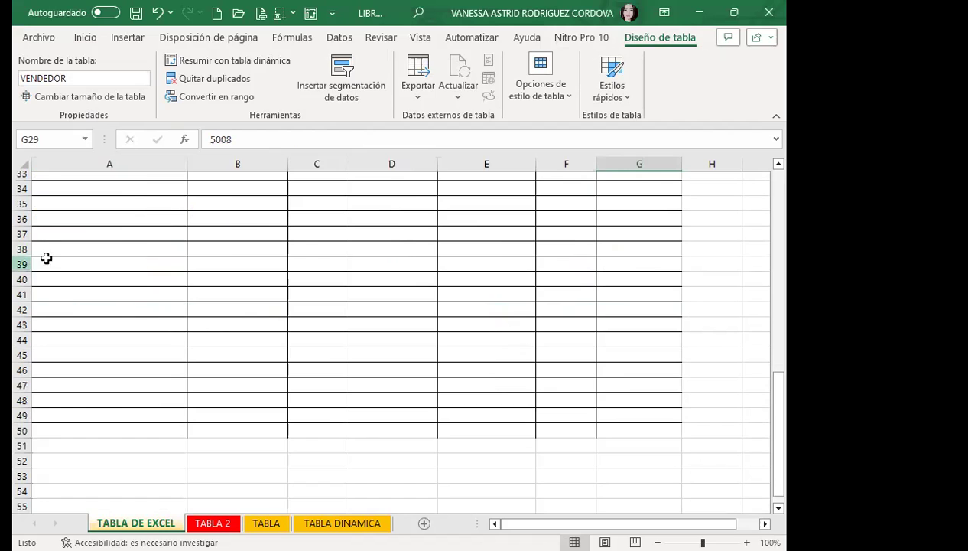
left_click(22, 264)
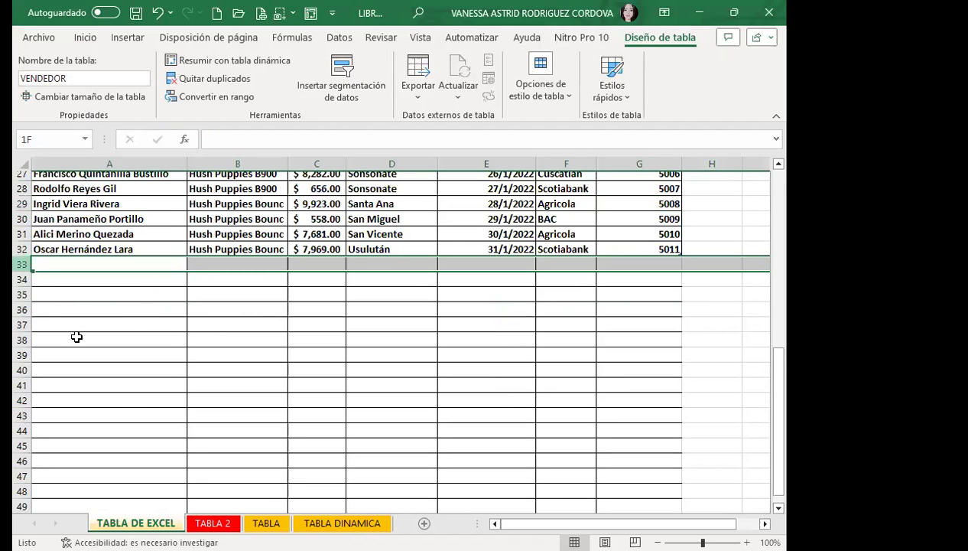
key("ctrl+shift+Down")
key("ctrl+BackSpace")
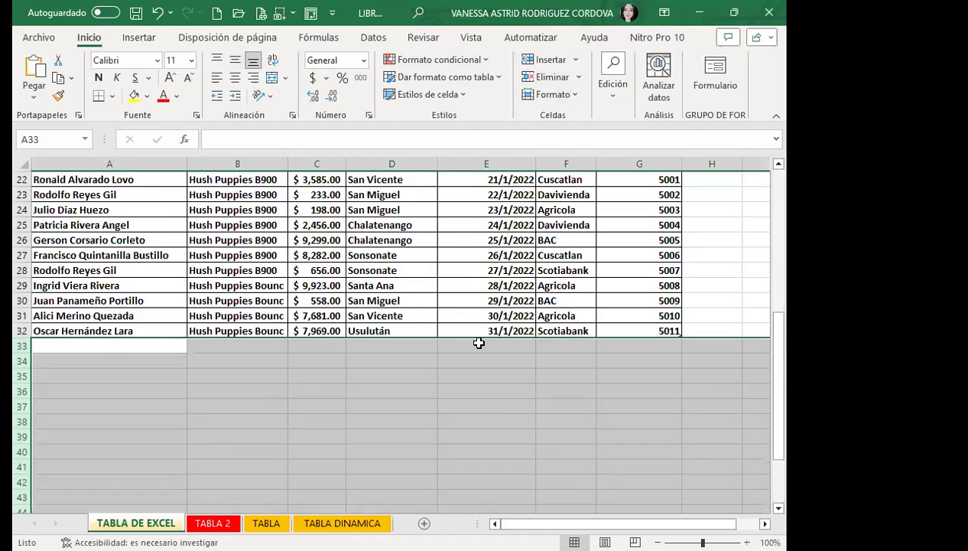
scroll(479, 343, "up", 2)
left_click(465, 300)
scroll(465, 300, "up", 5)
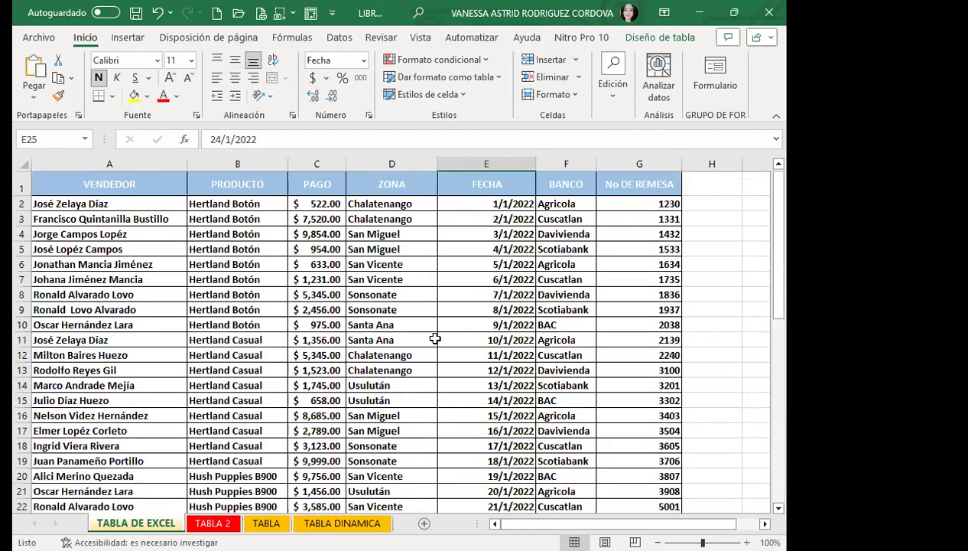
left_click(352, 339)
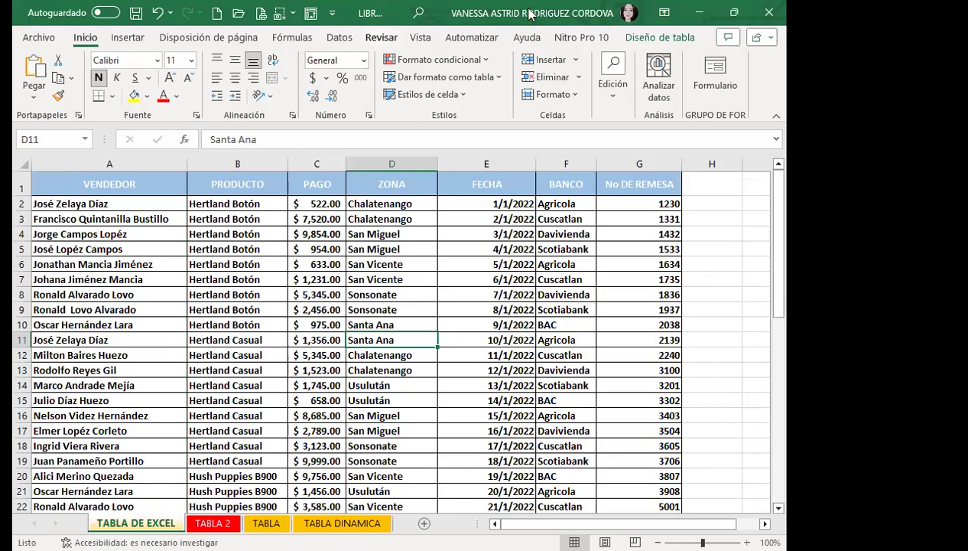
left_click(663, 37)
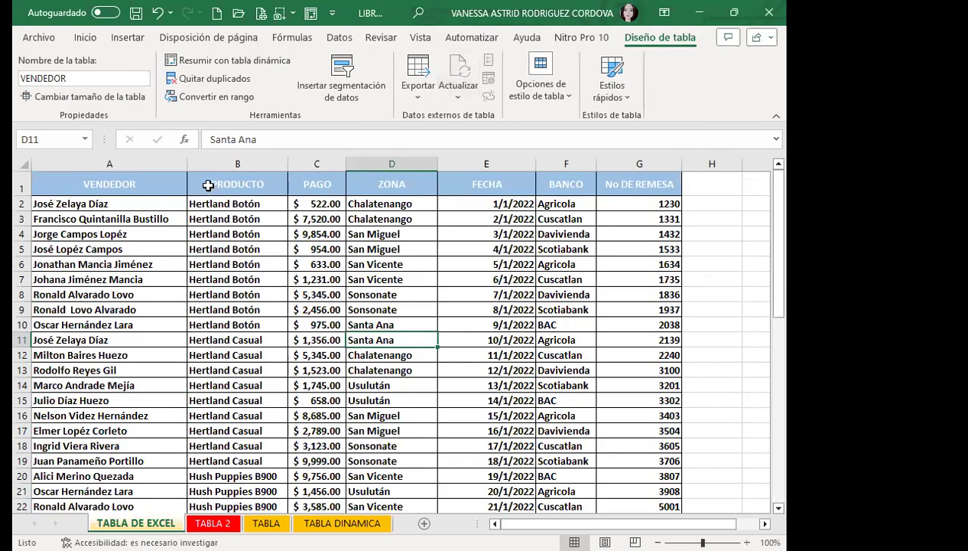
left_click(209, 98)
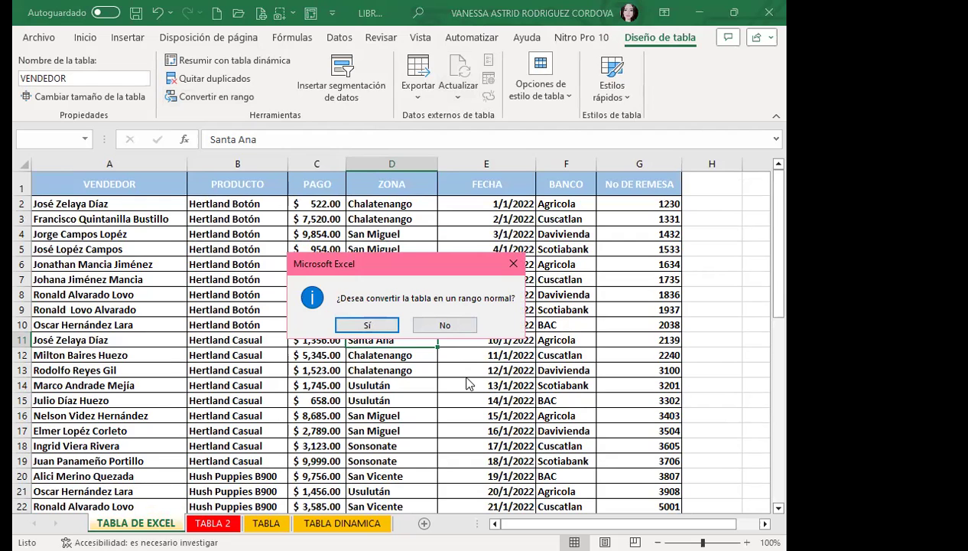
left_click(368, 326)
scroll(458, 336, "down", 4)
scroll(512, 340, "down", 4)
left_click(643, 281)
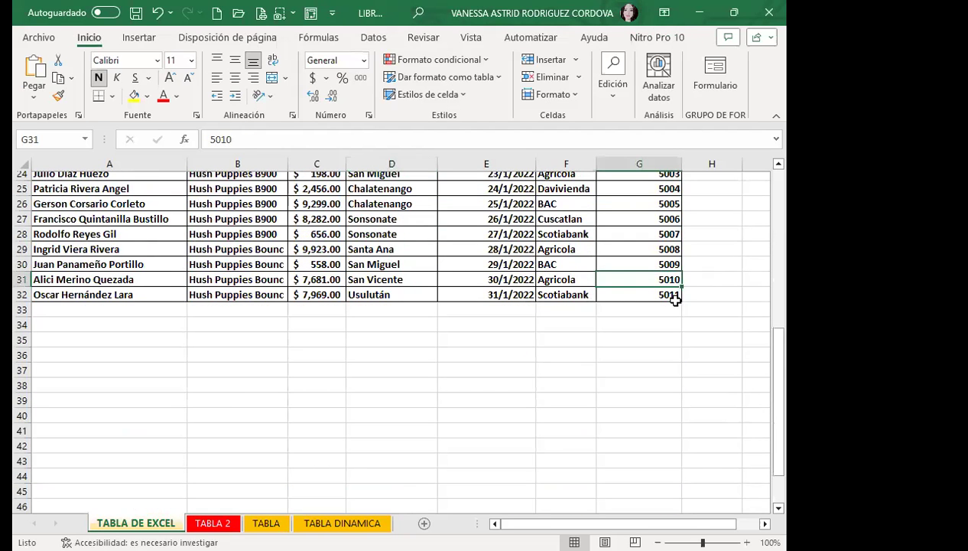
left_click(683, 303)
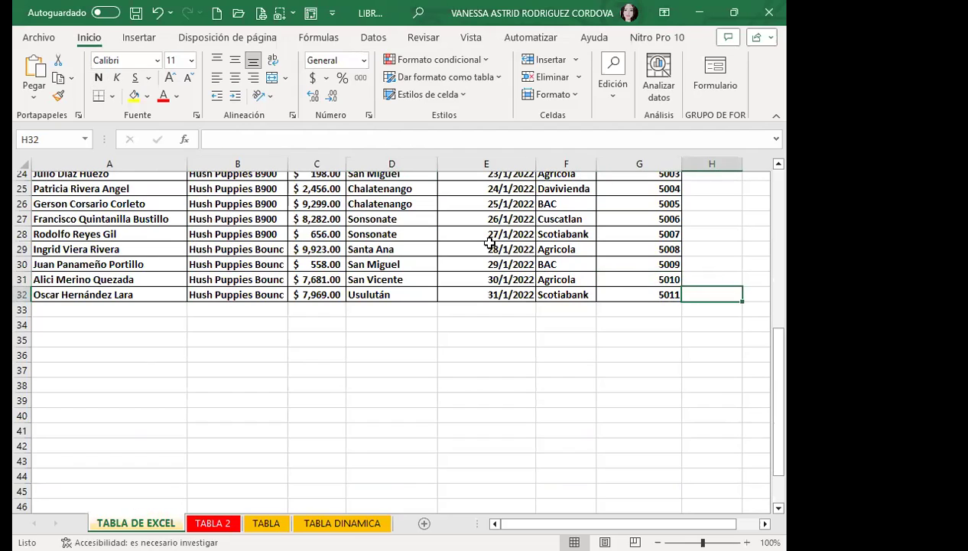
left_click(318, 204)
left_click(153, 234)
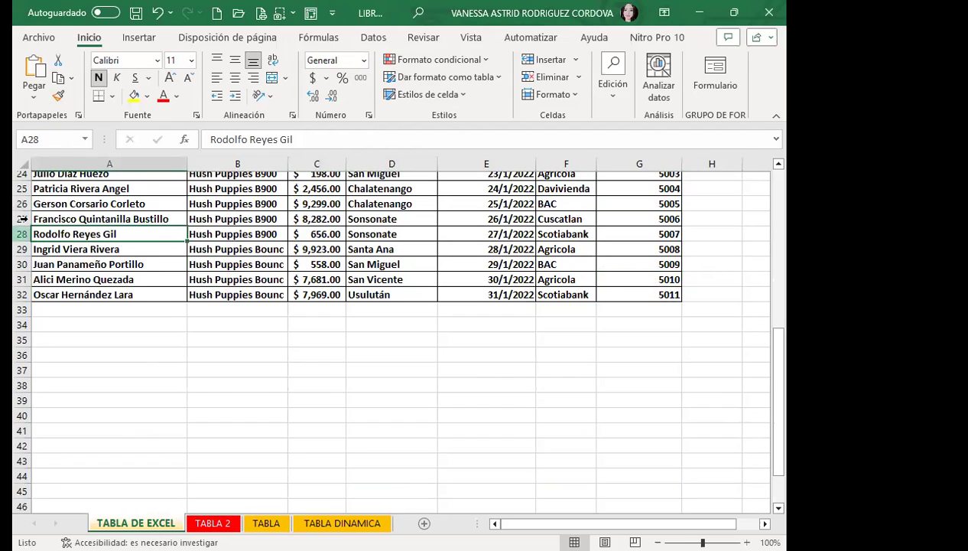
left_click_drag(677, 306, 687, 417)
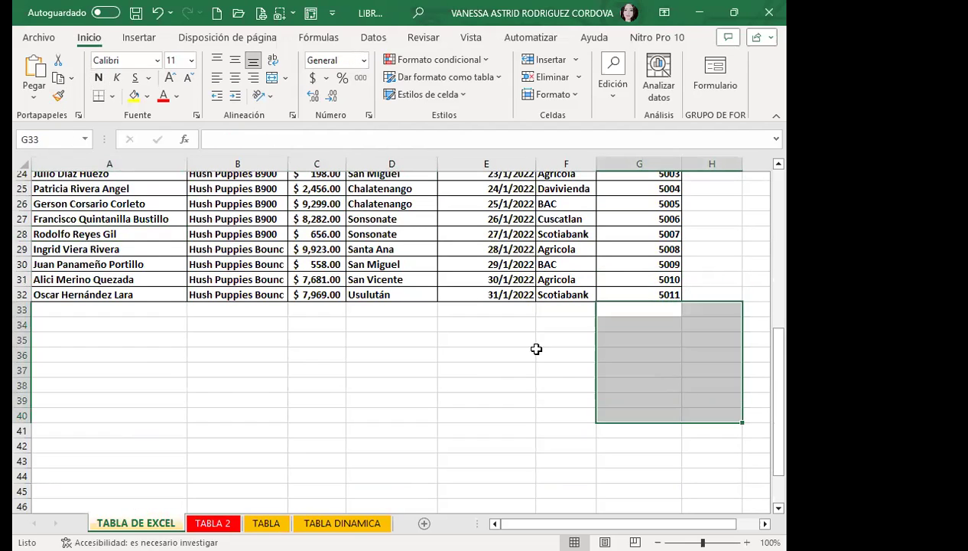
left_click(531, 342)
scroll(372, 346, "up", 3)
scroll(318, 324, "up", 5)
left_click(317, 324)
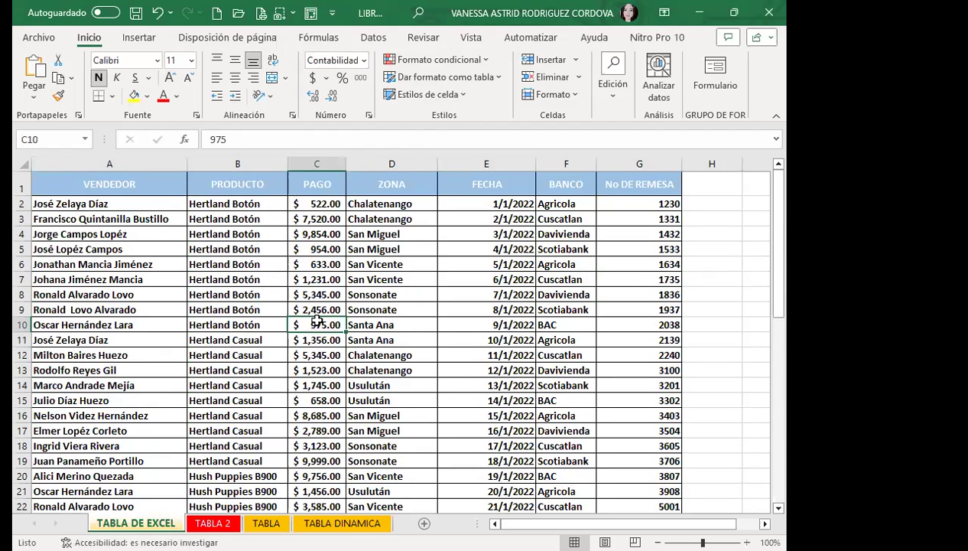
left_click_drag(69, 187, 640, 202)
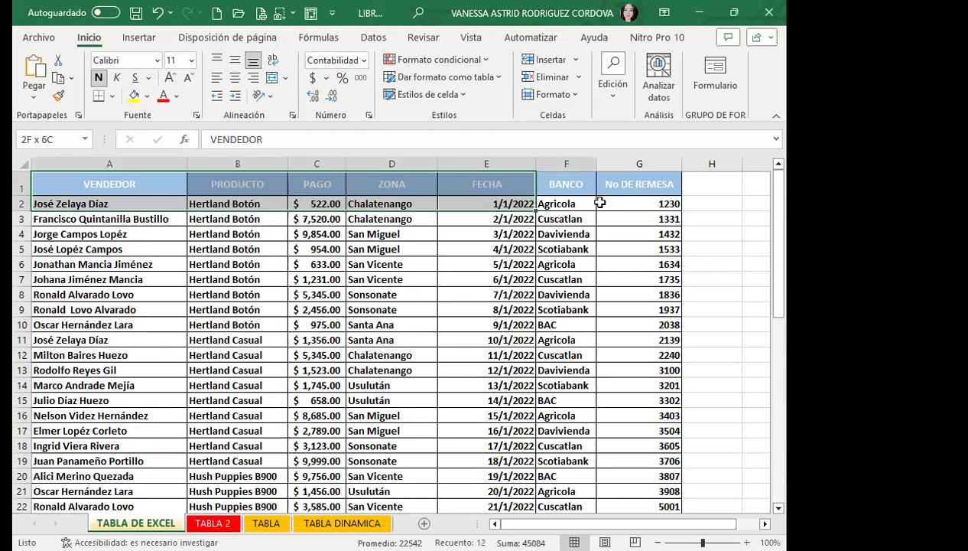
left_click(390, 294)
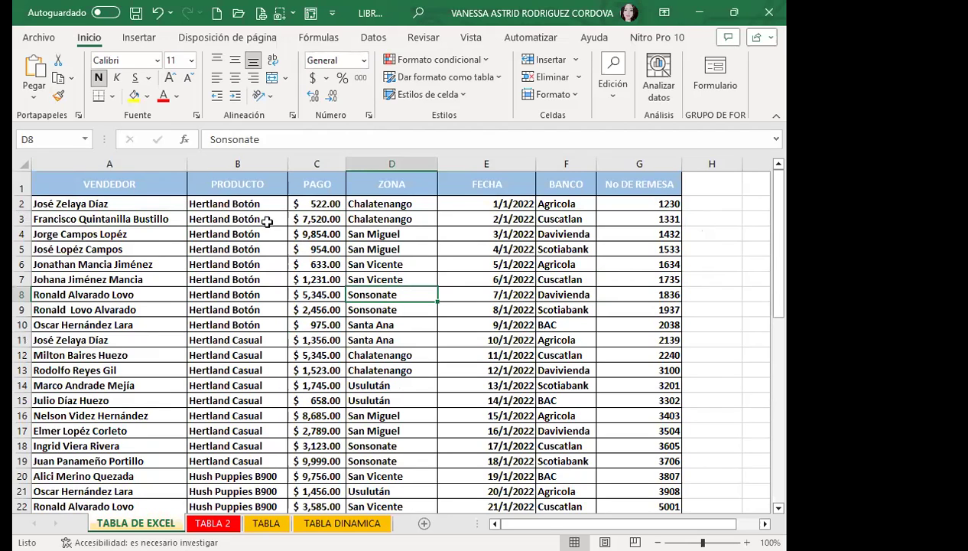
left_click(323, 340)
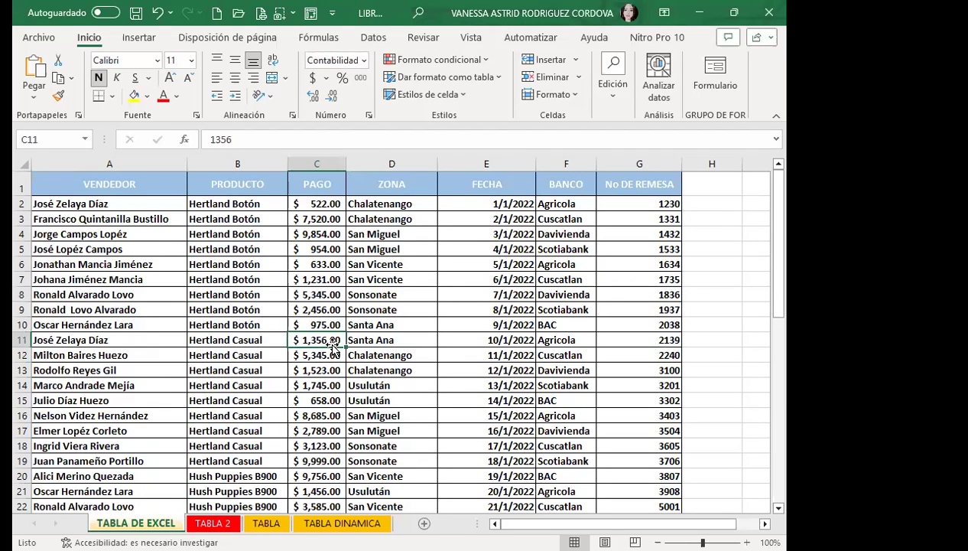
left_click(383, 348)
scroll(382, 347, "down", 4)
scroll(384, 351, "down", 4)
scroll(384, 352, "up", 4)
scroll(383, 337, "up", 4)
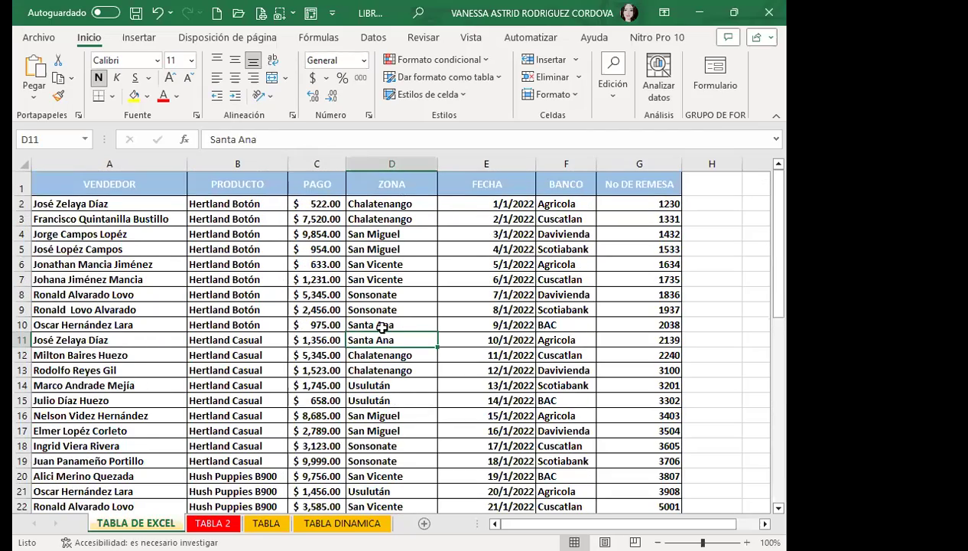
scroll(381, 326, "down", 3)
Insert a slicer for the PRODUCTO field on the VENDEDOR table.
scroll(397, 291, "down", 4)
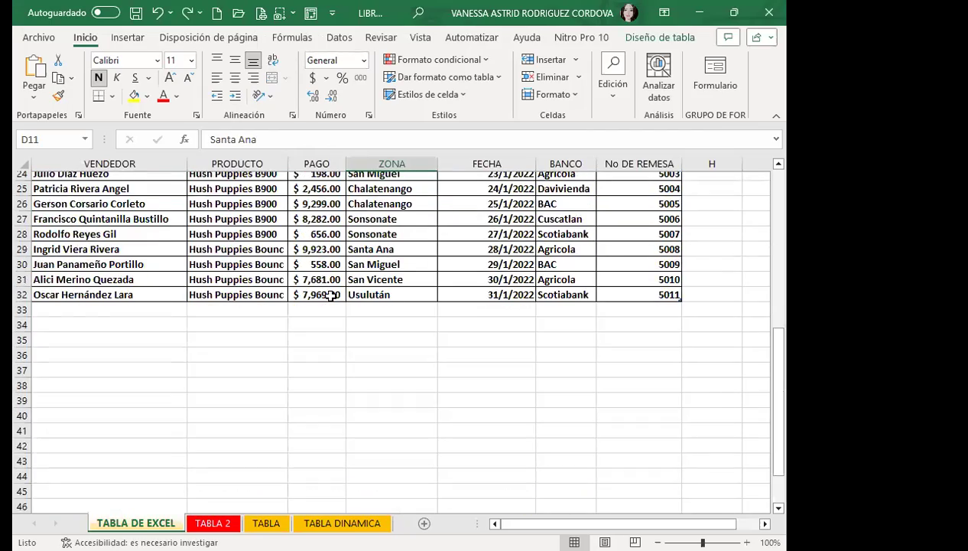
scroll(410, 254, "up", 4)
scroll(378, 252, "up", 4)
left_click(321, 294)
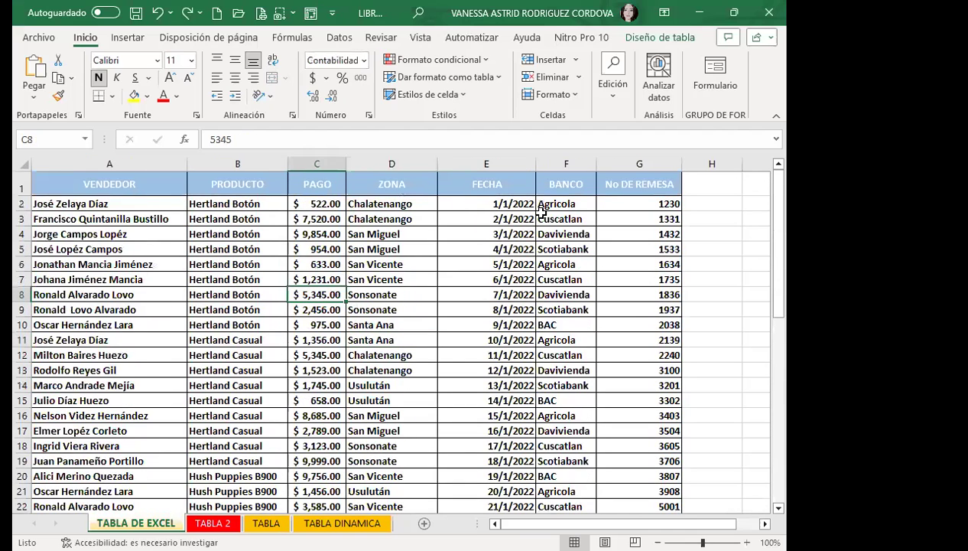
left_click(645, 40)
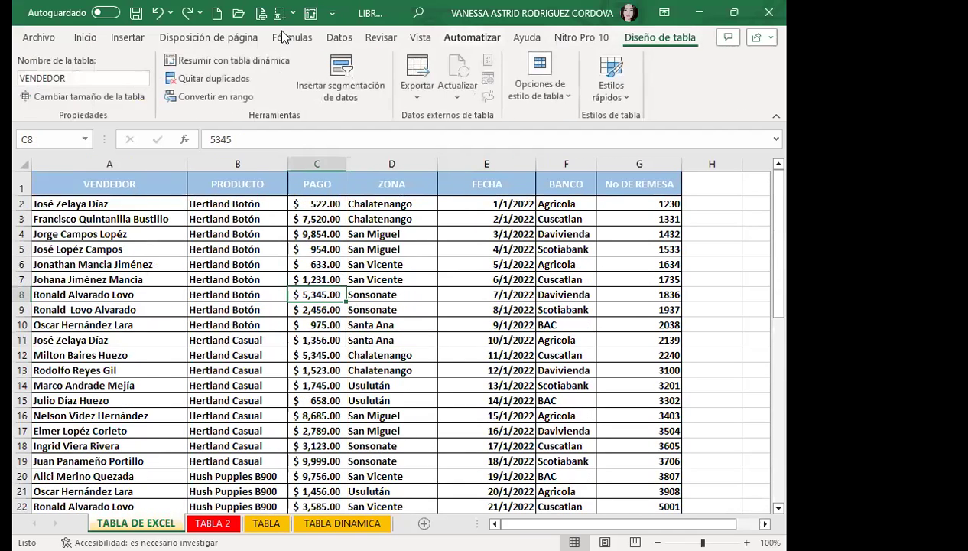
left_click(342, 77)
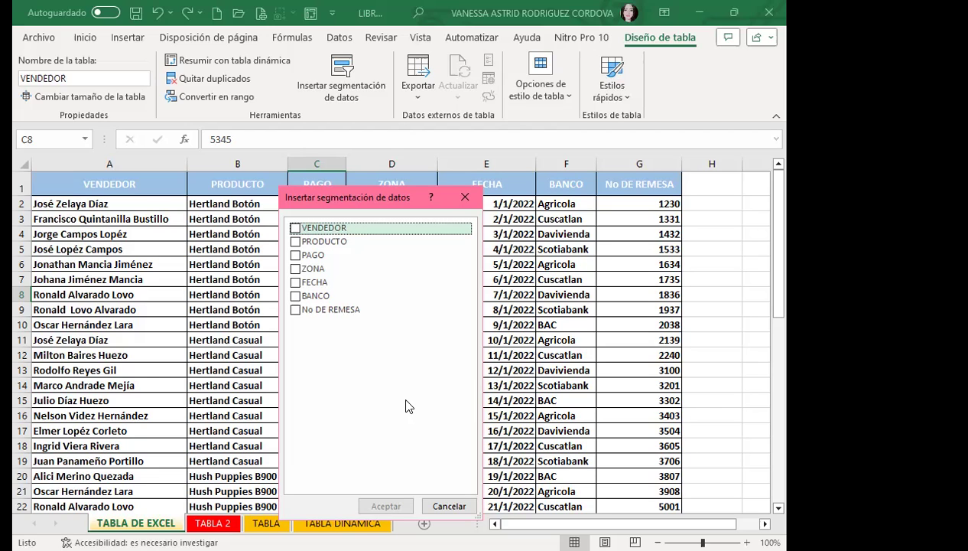
left_click(295, 241)
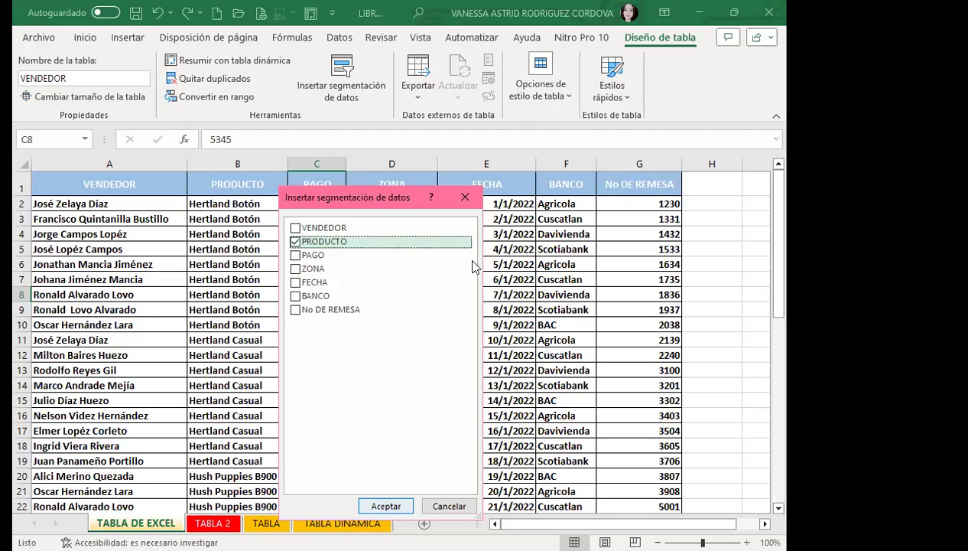
key("Return")
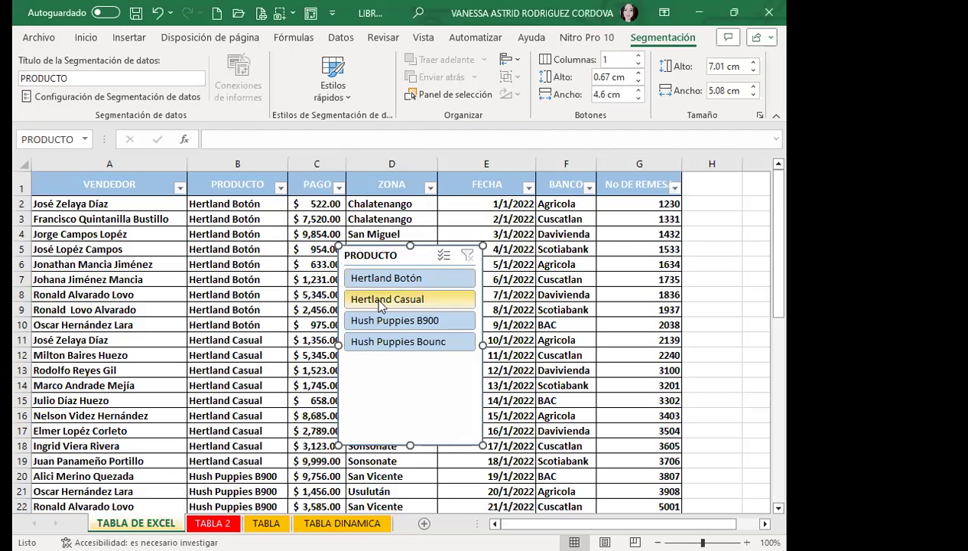
Filter by several products, ending with Hertland Botón and Hertland Casual, then clear the filter.
left_click(381, 305)
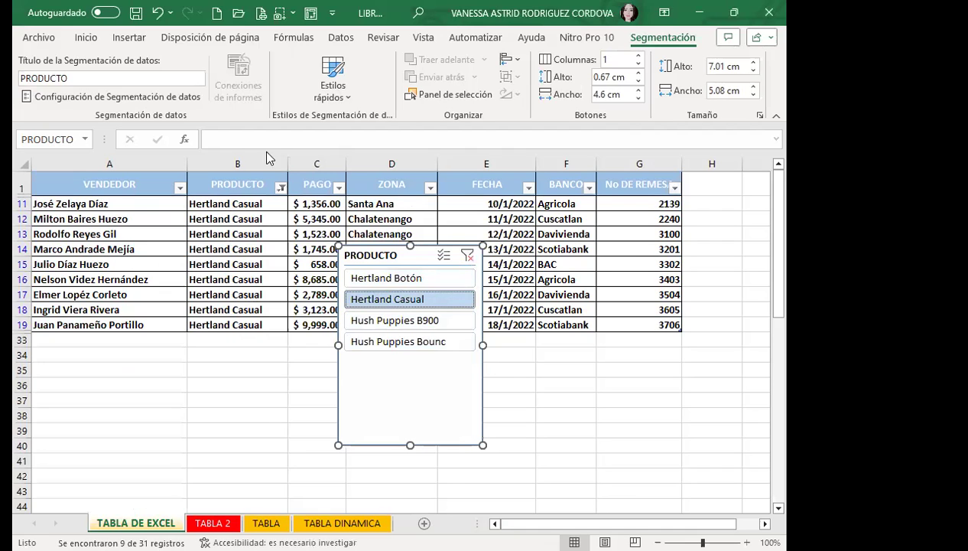
left_click(397, 283)
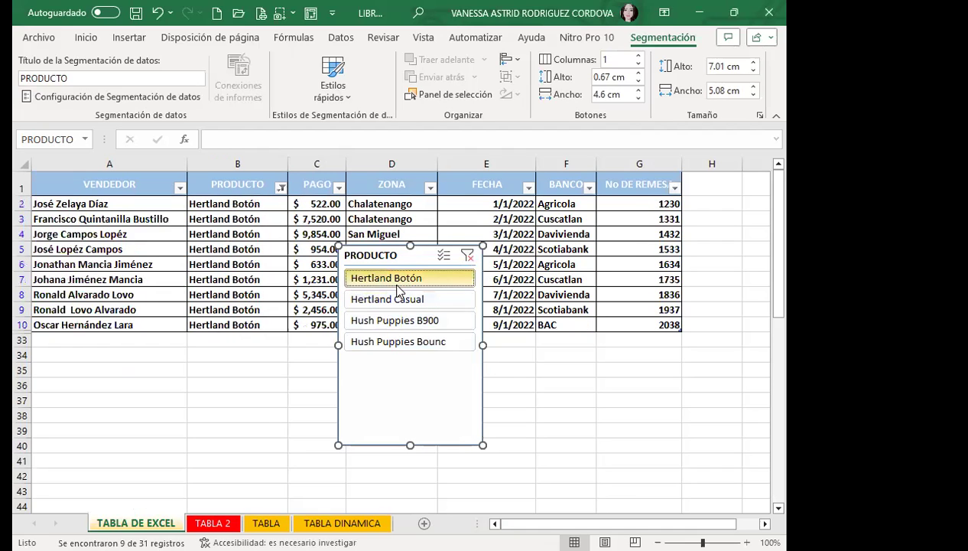
left_click(374, 322)
left_click(368, 346)
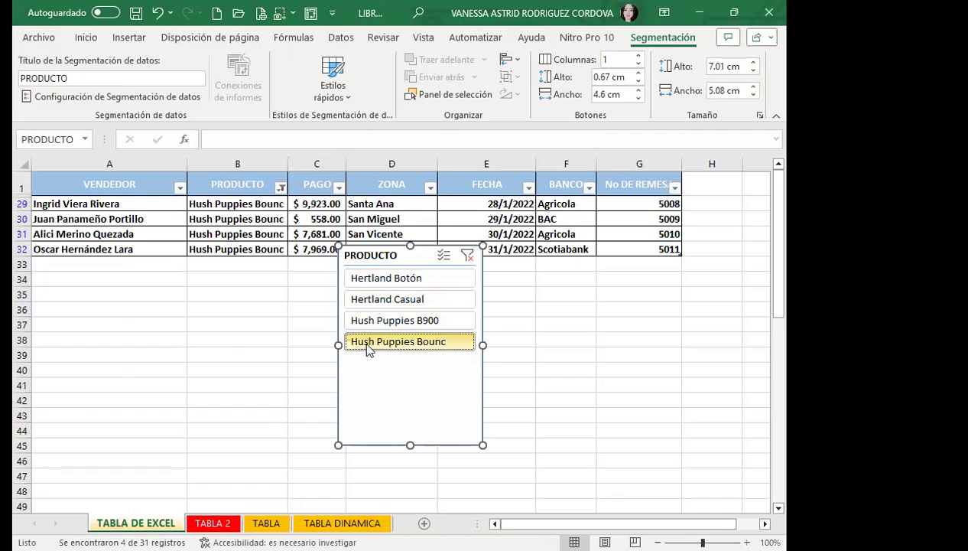
left_click(391, 300, "ctrl")
left_click(390, 279, "ctrl")
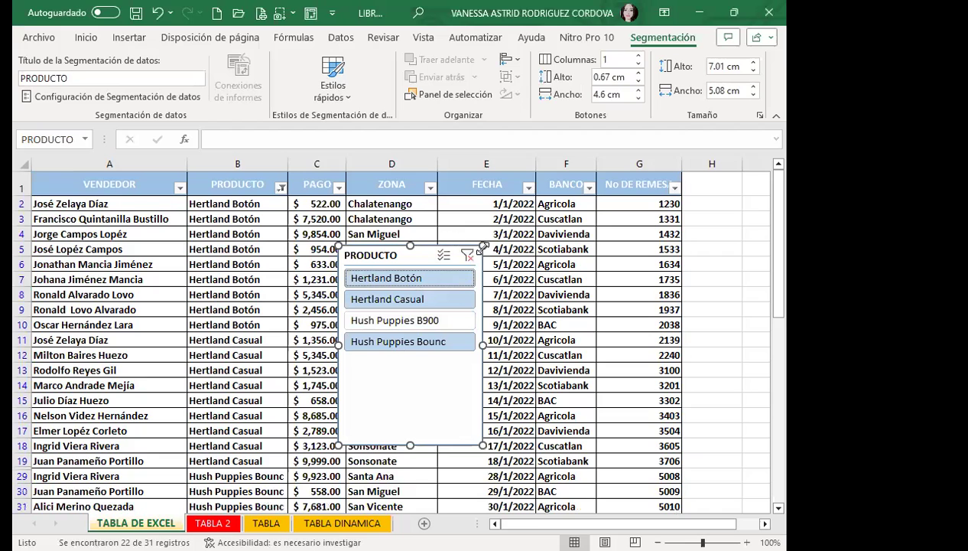
left_click(468, 255)
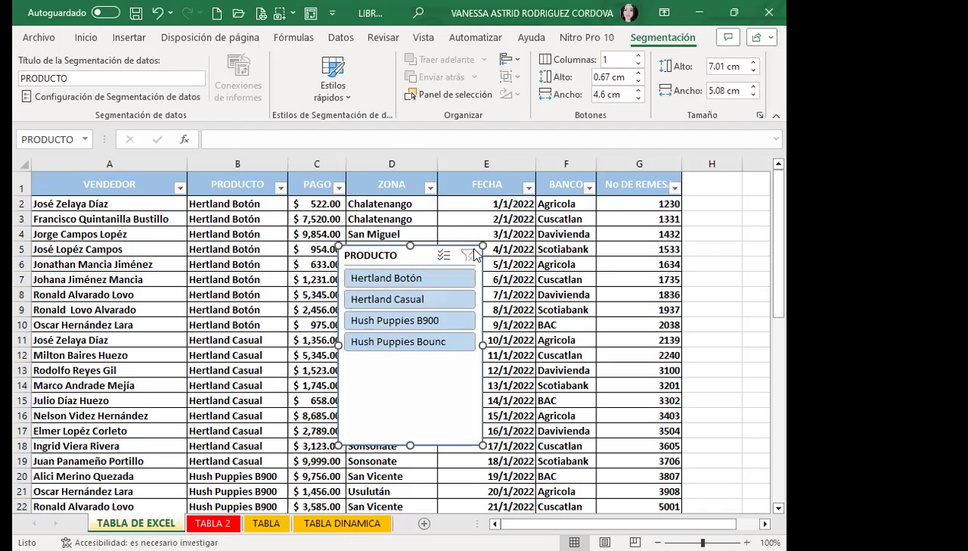
left_click_drag(413, 257, 415, 255)
Delete the PRODUCTO slicer, leaving the VENDEDOR table unfiltered with its design tools shown.
key("Delete")
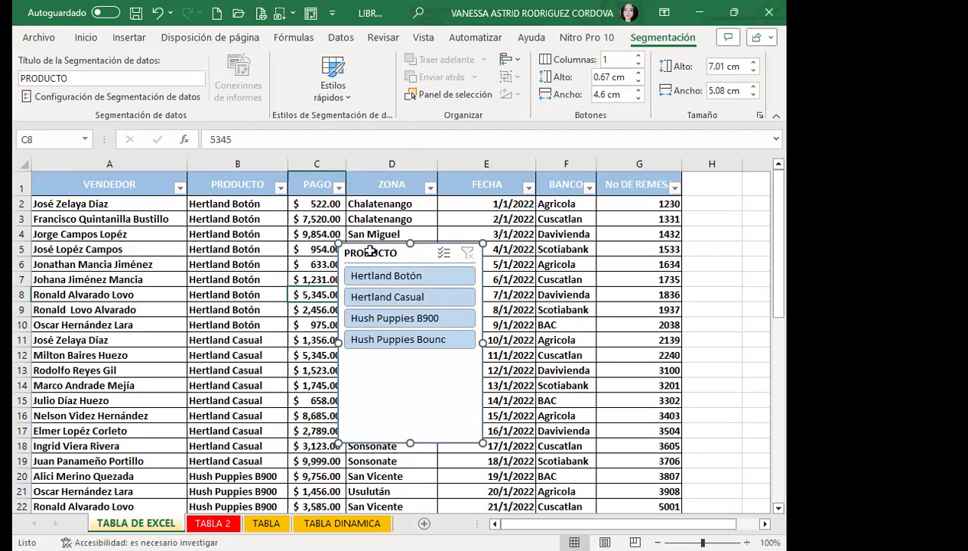
left_click(281, 189)
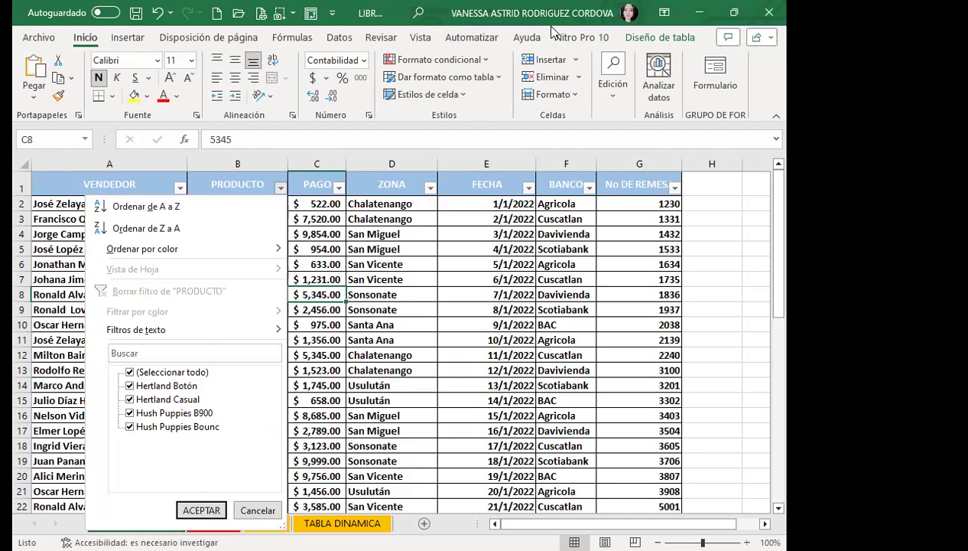
left_click(480, 248)
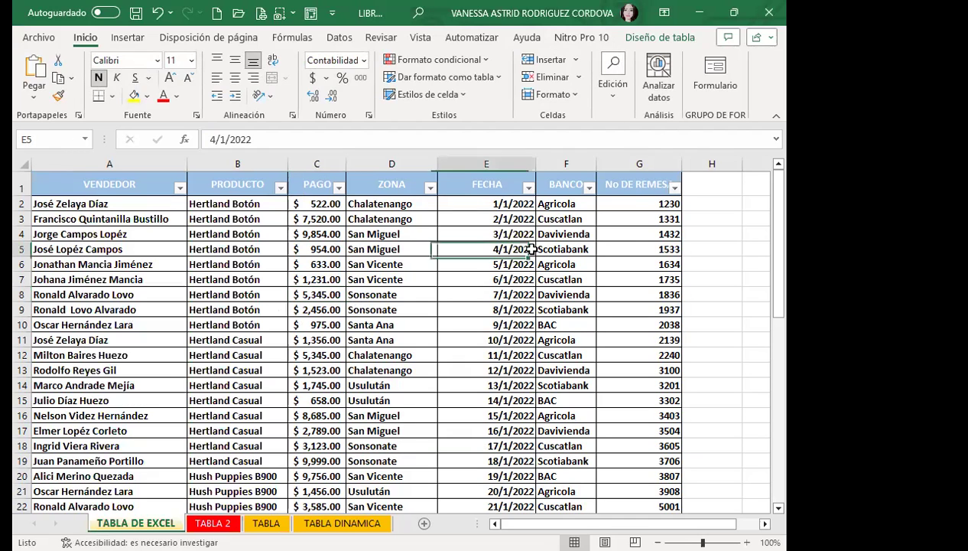
left_click(647, 37)
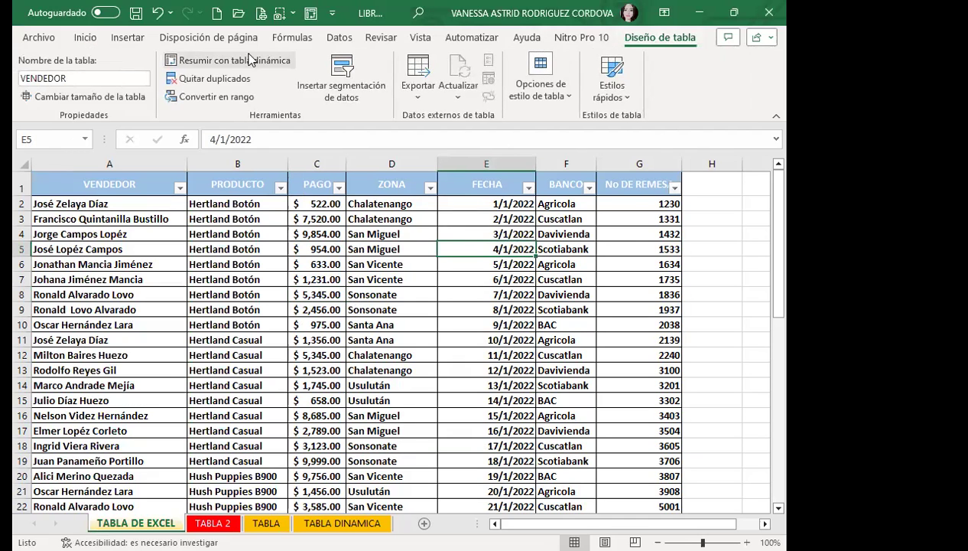
left_click(711, 294)
left_click(433, 279)
left_click(654, 37)
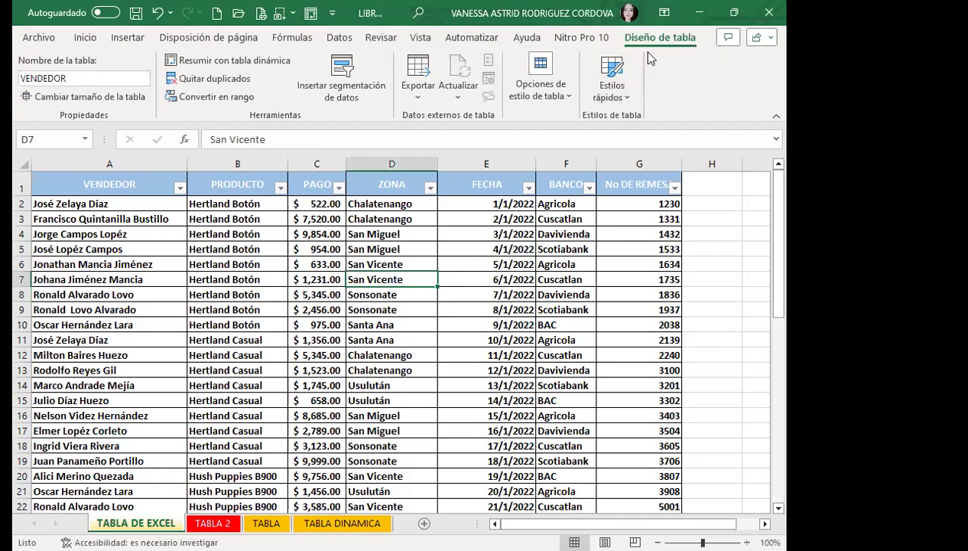
Check Fila de totales so row 33 totals 105687 under No DE REMESA.
left_click(558, 99)
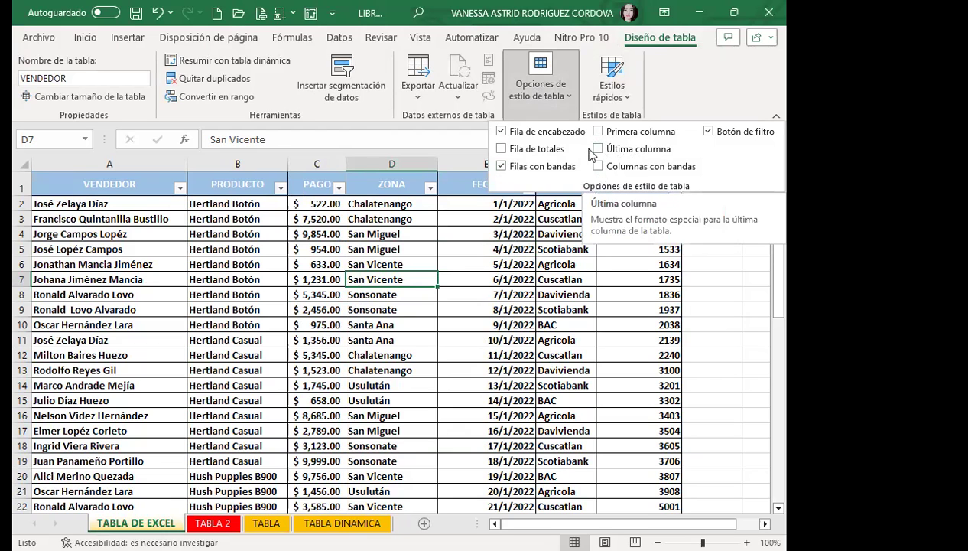
left_click(503, 149)
scroll(281, 398, "down", 4)
scroll(281, 397, "down", 2)
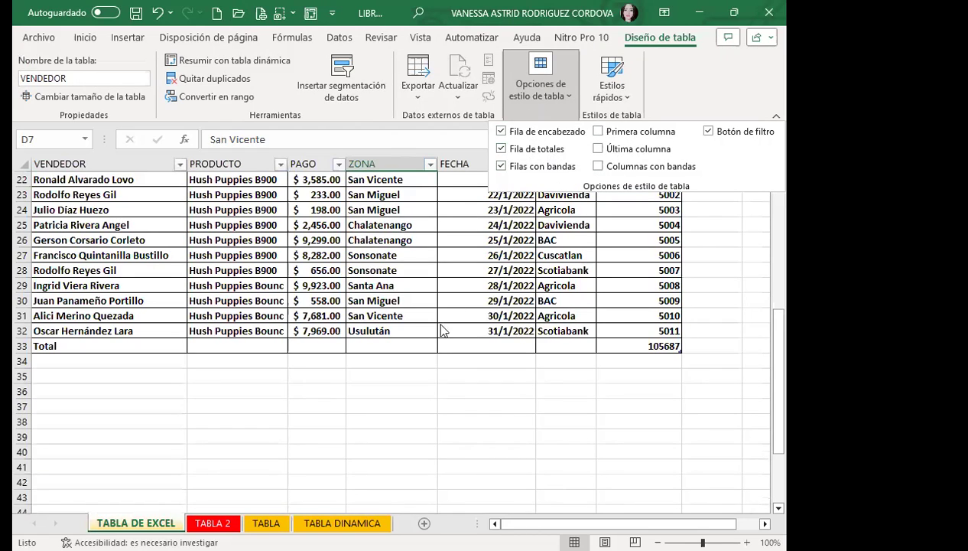
Inspect the Total row cells under PRODUCTO, ZONA, FECHA, BANCO and the label column.
left_click(316, 341)
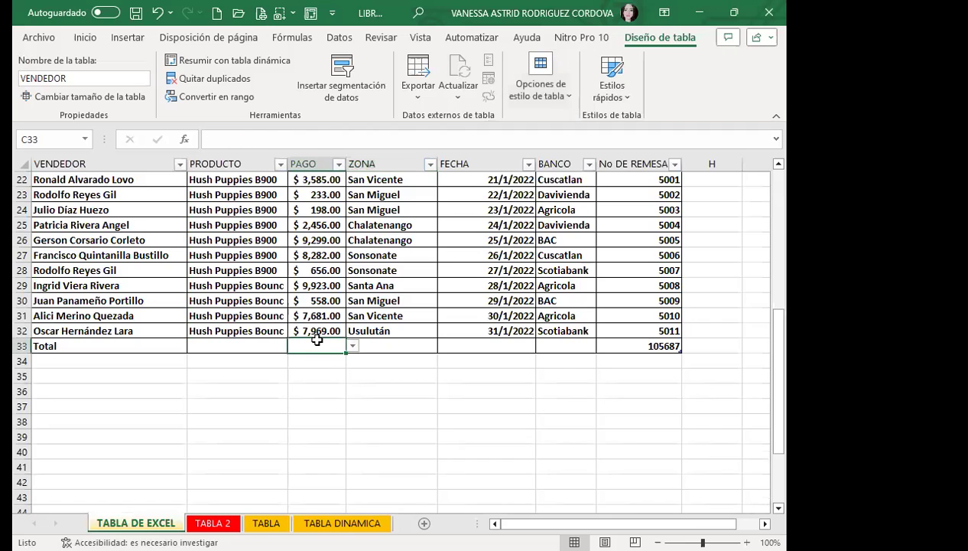
left_click(244, 348)
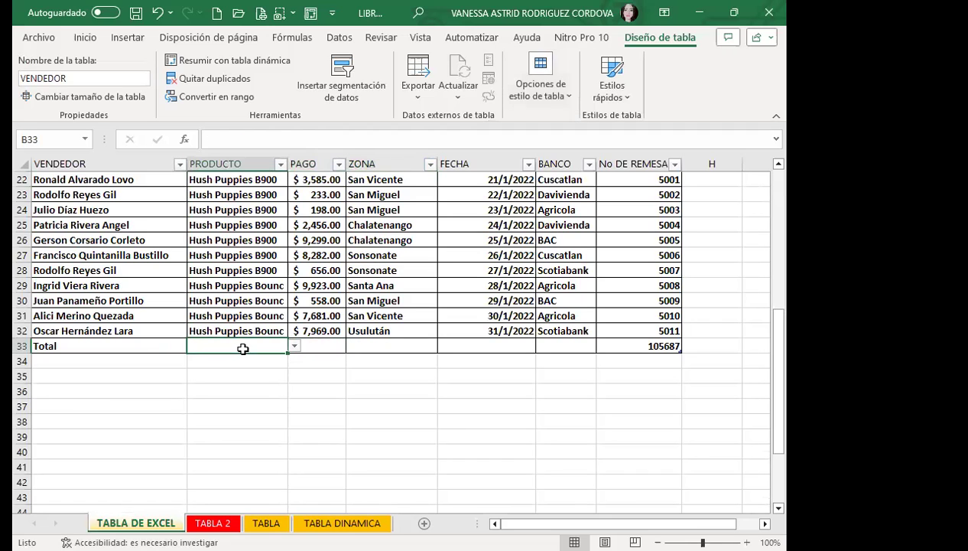
left_click(141, 348)
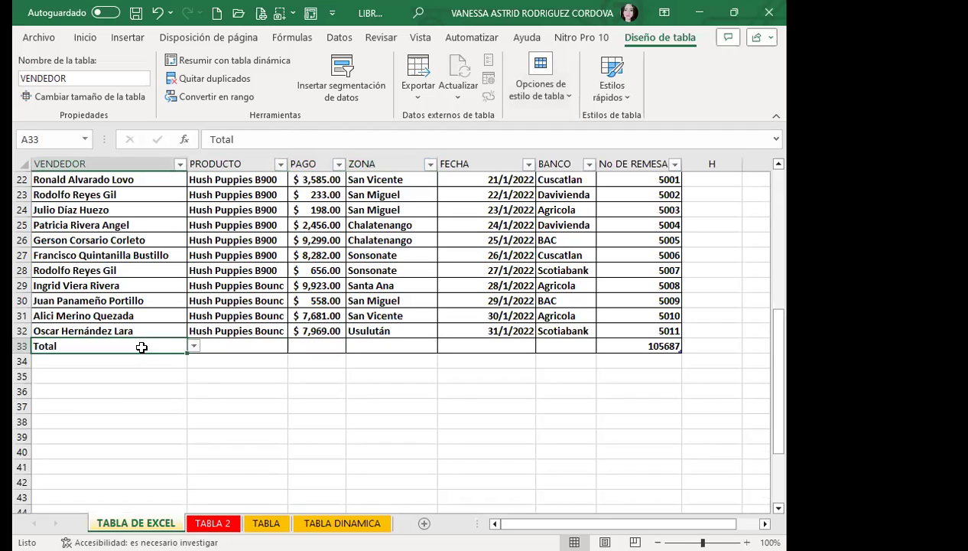
left_click(386, 342)
left_click(527, 348)
left_click(570, 344)
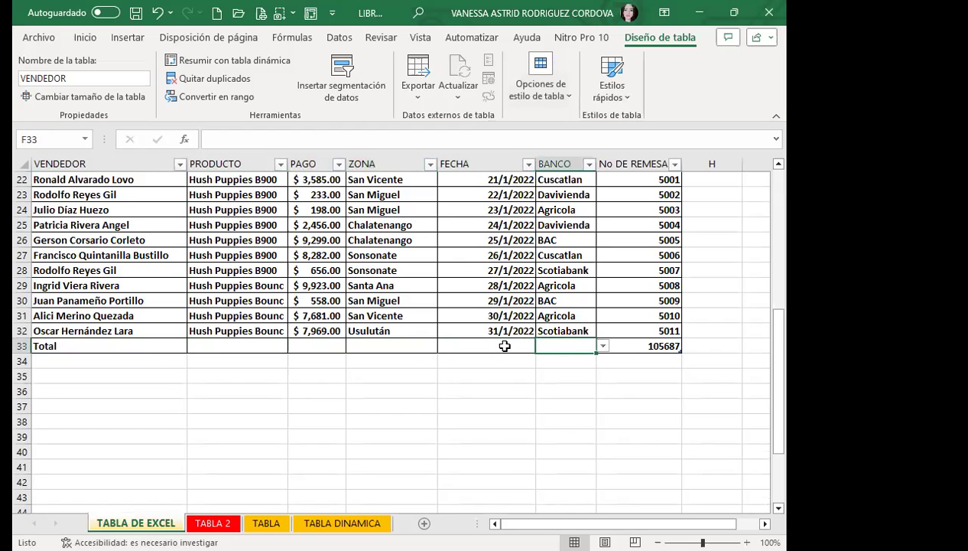
left_click(404, 341)
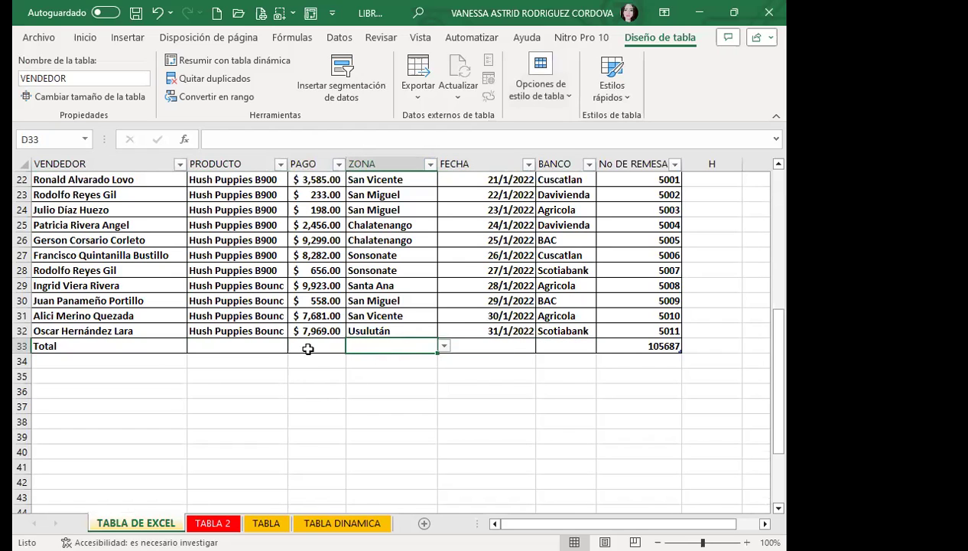
left_click(261, 349)
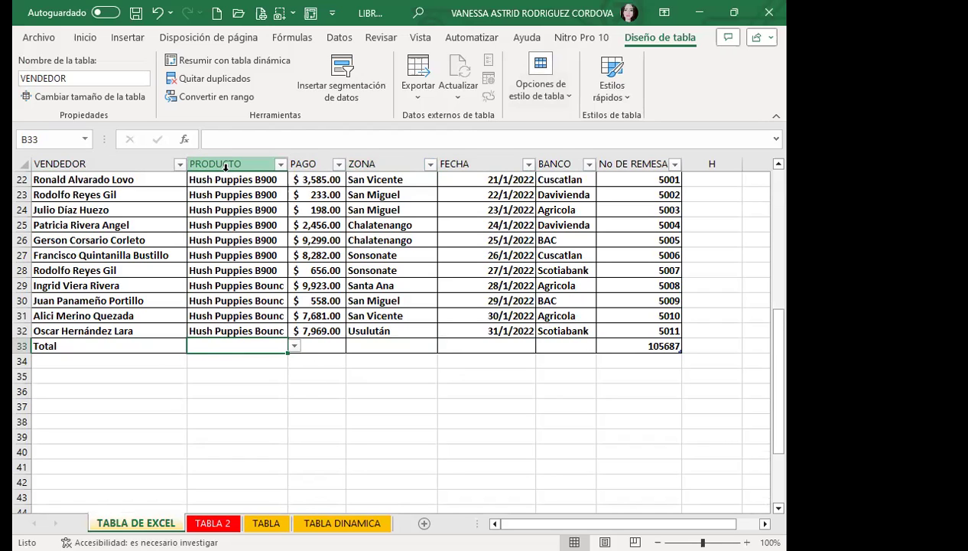
Open the summary function dropdown on the PAGO total cell C33.
left_click(245, 161)
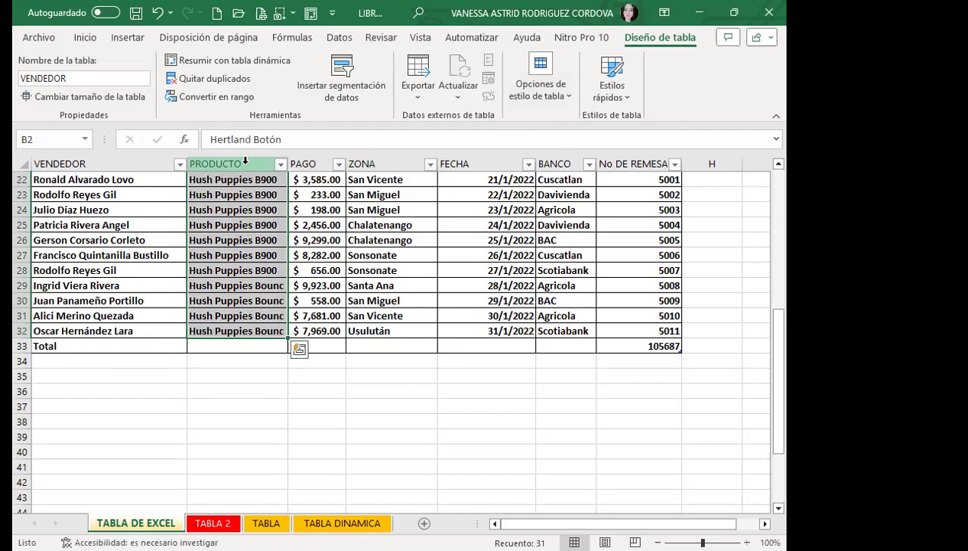
left_click(249, 359)
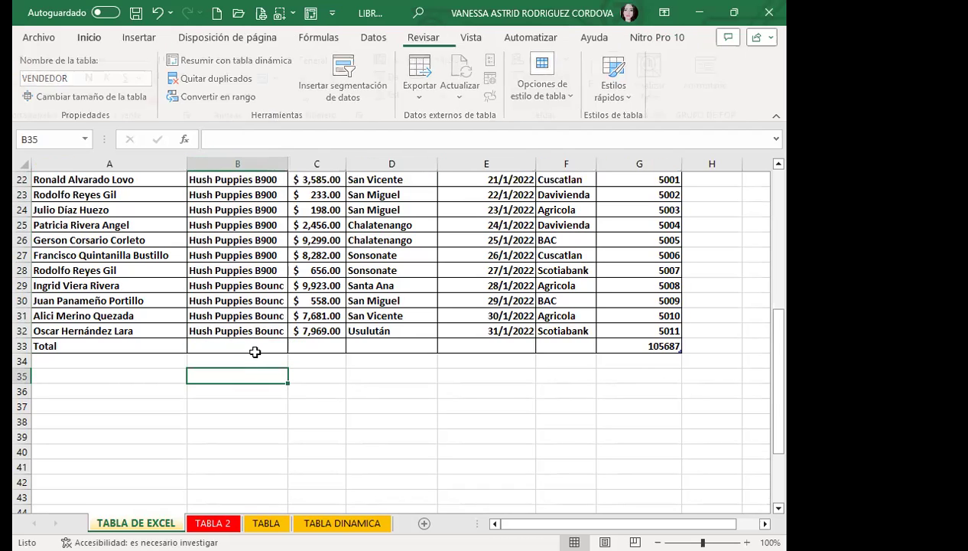
left_click(275, 347)
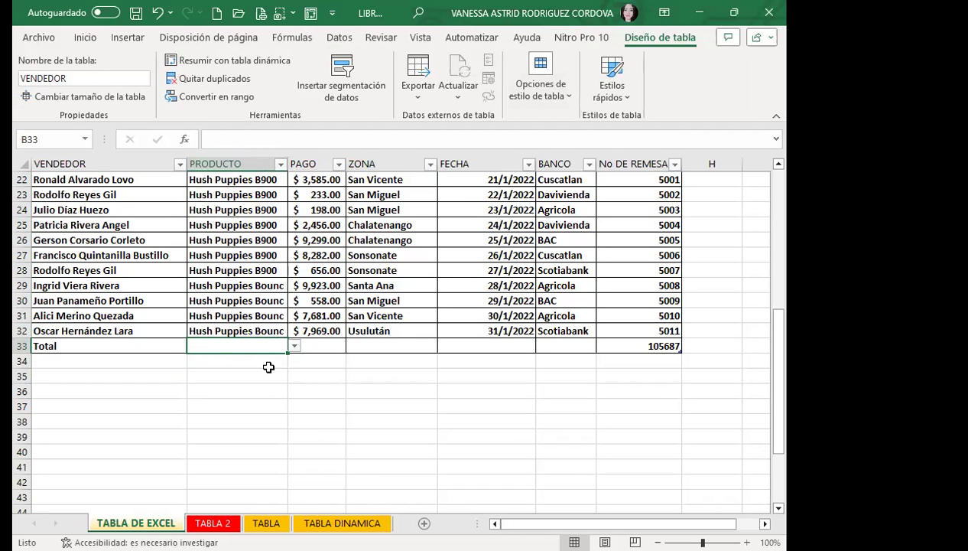
left_click(322, 350)
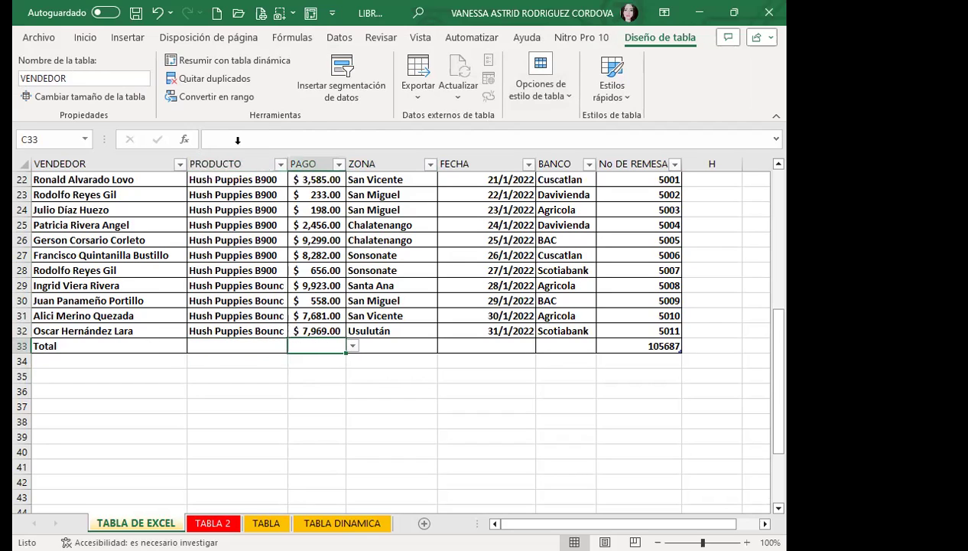
left_click(353, 346)
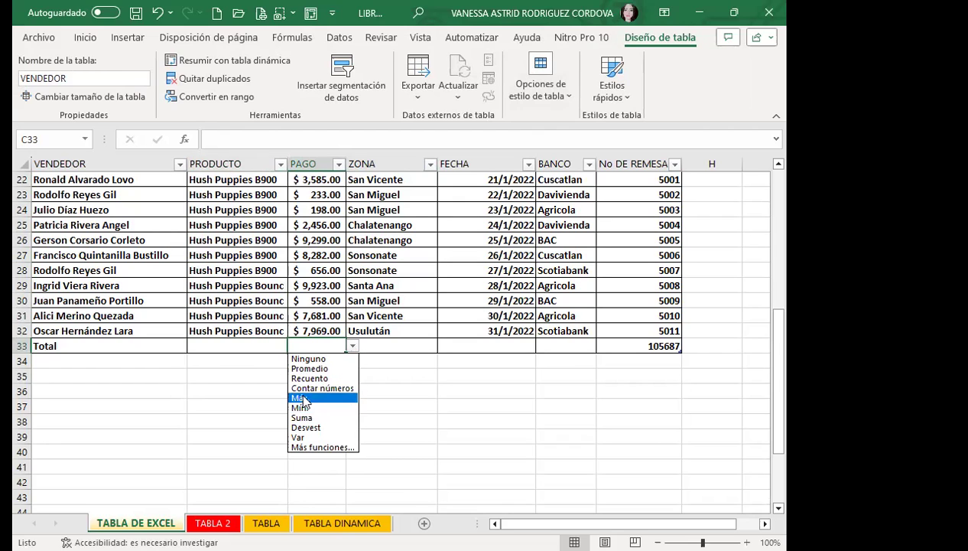
Set the C33 total to Suma for PAGO and autofit the column to show $126,765.00.
left_click(312, 418)
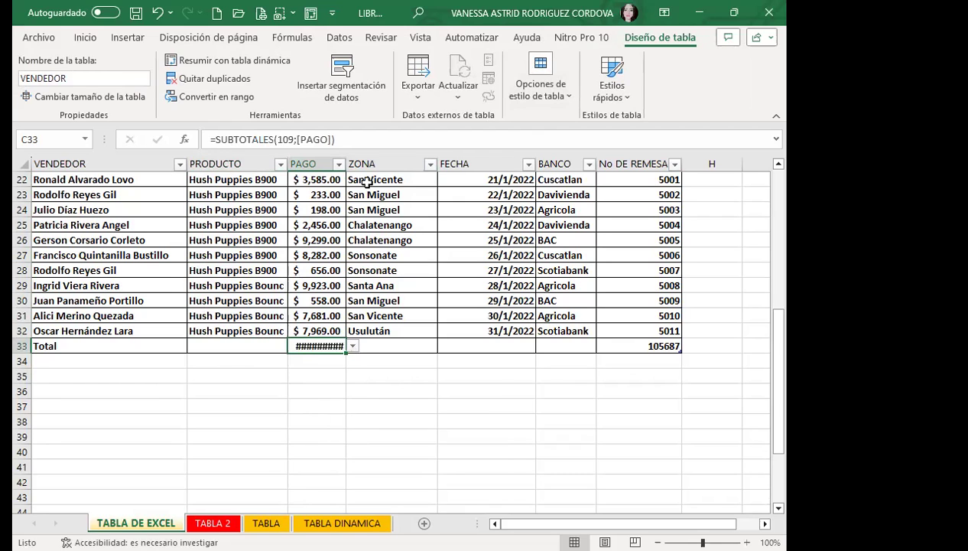
double_click(348, 163)
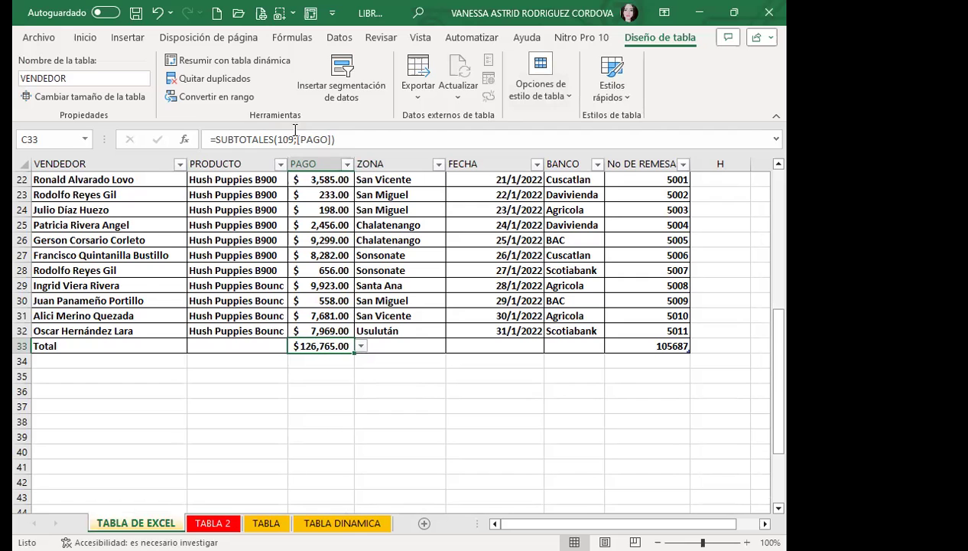
Review the PAGO total formula in the Total row and keep it unchanged.
scroll(314, 230, "up", 5)
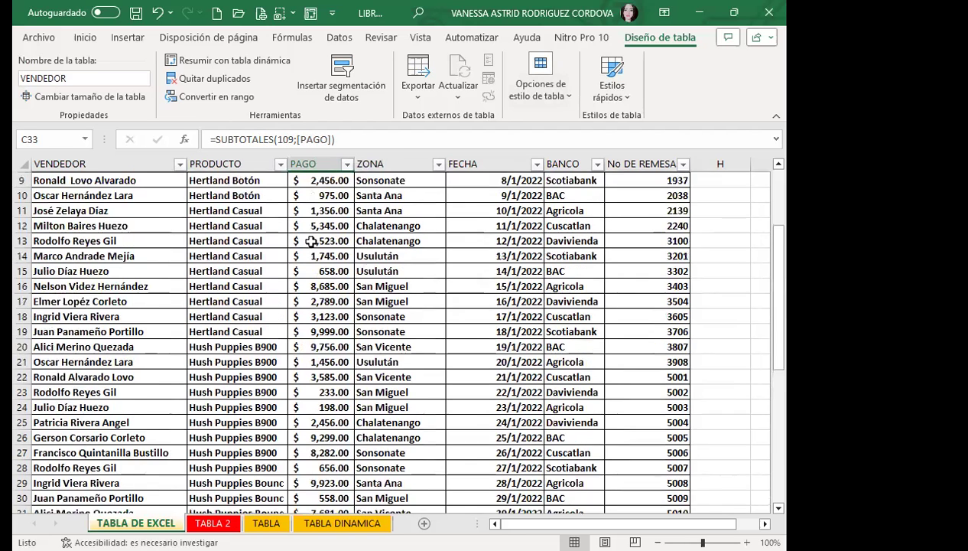
scroll(314, 230, "up", 2)
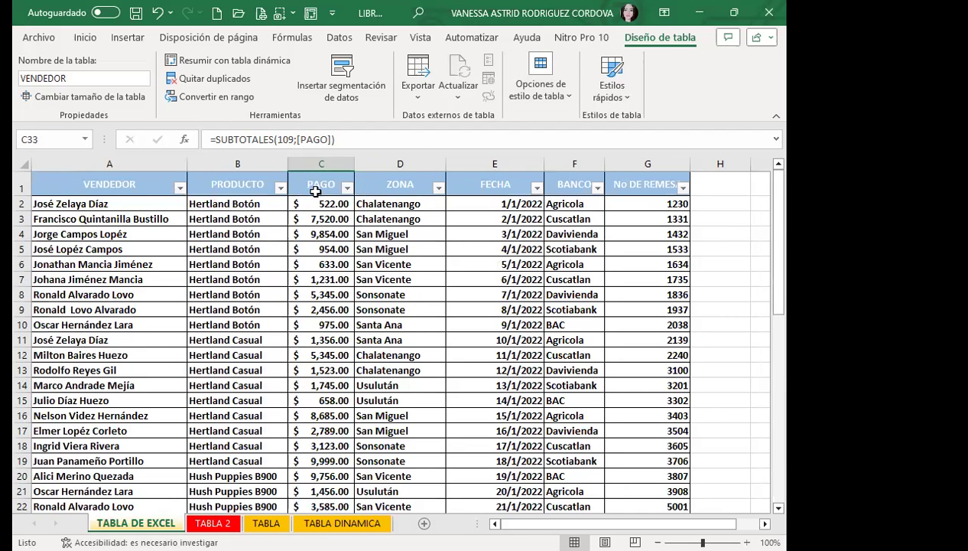
scroll(309, 138, "down", 1)
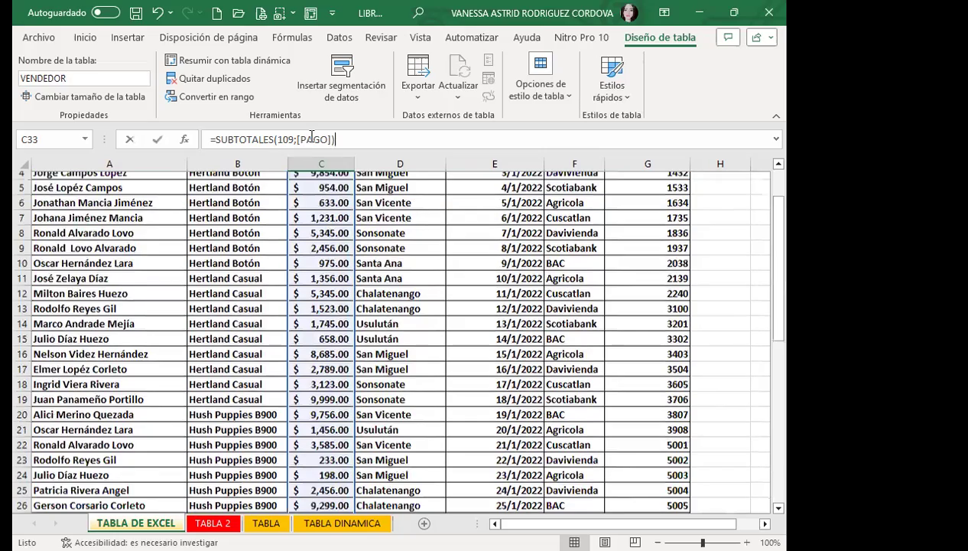
left_click(310, 139)
scroll(379, 364, "down", 1)
scroll(374, 337, "up", 2)
scroll(374, 336, "up", 6)
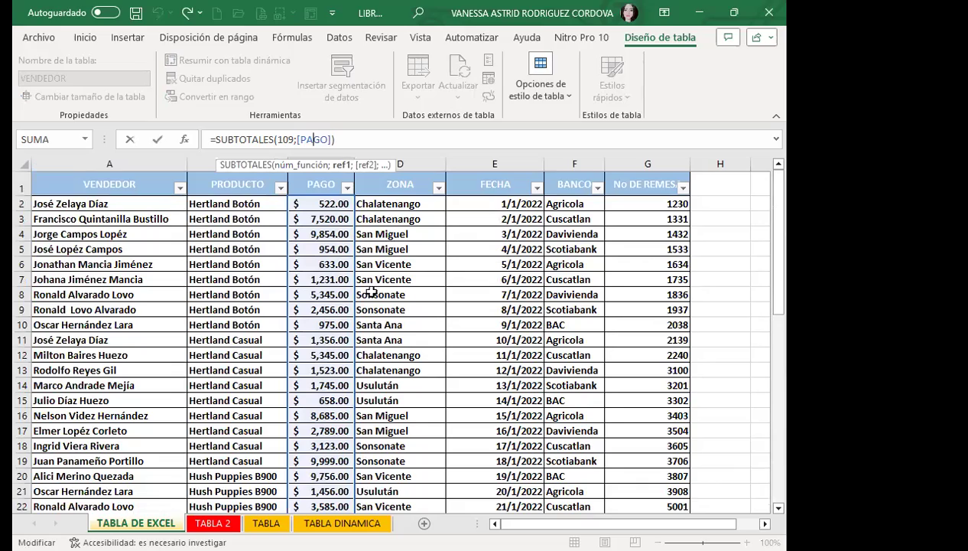
scroll(367, 309, "down", 4)
scroll(374, 352, "down", 3)
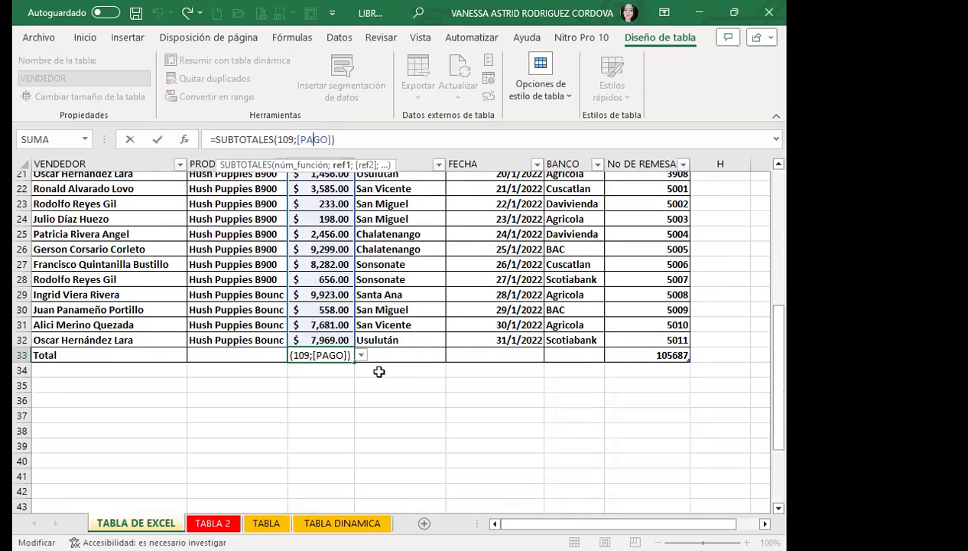
scroll(375, 367, "up", 4)
scroll(360, 325, "up", 1)
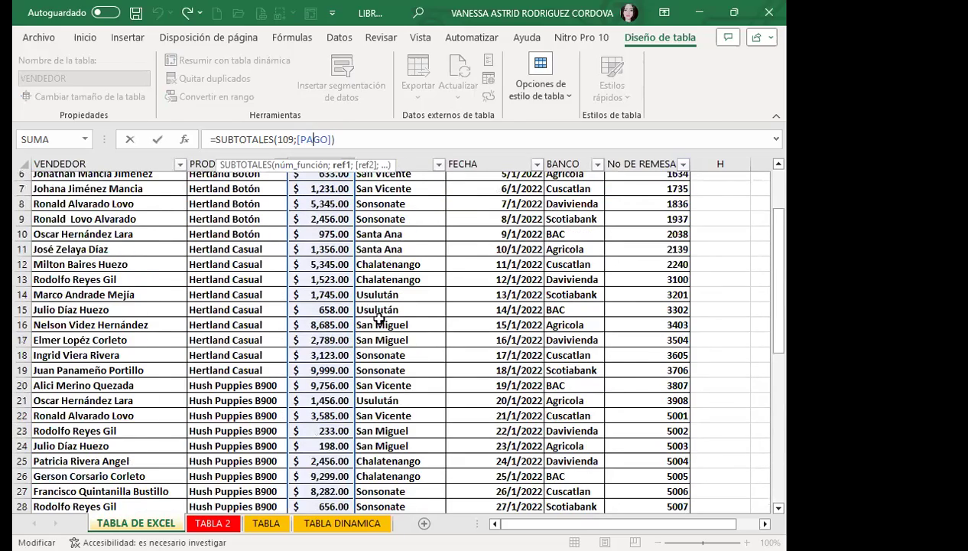
key("Return")
Change the ZONA total to Recuento, giving a count of 31.
left_click(428, 346)
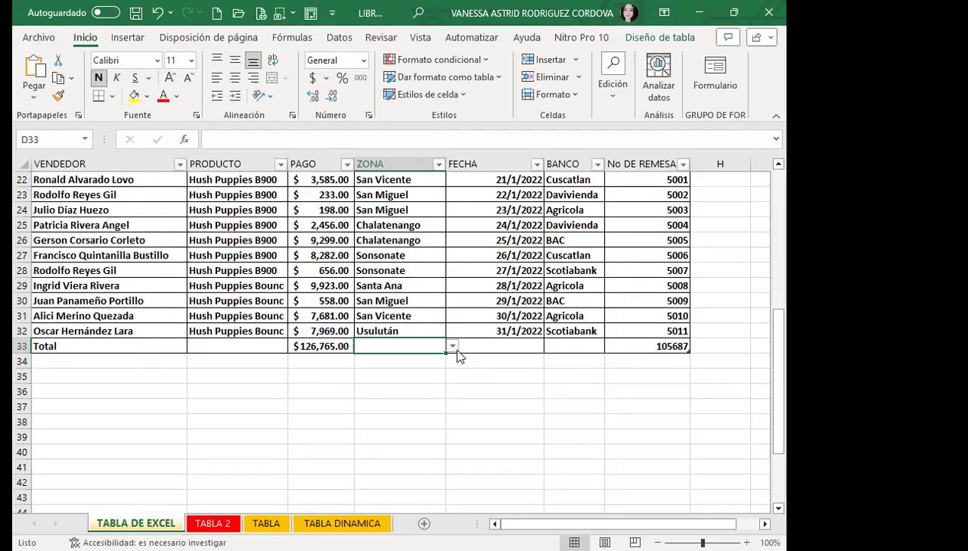
left_click(453, 348)
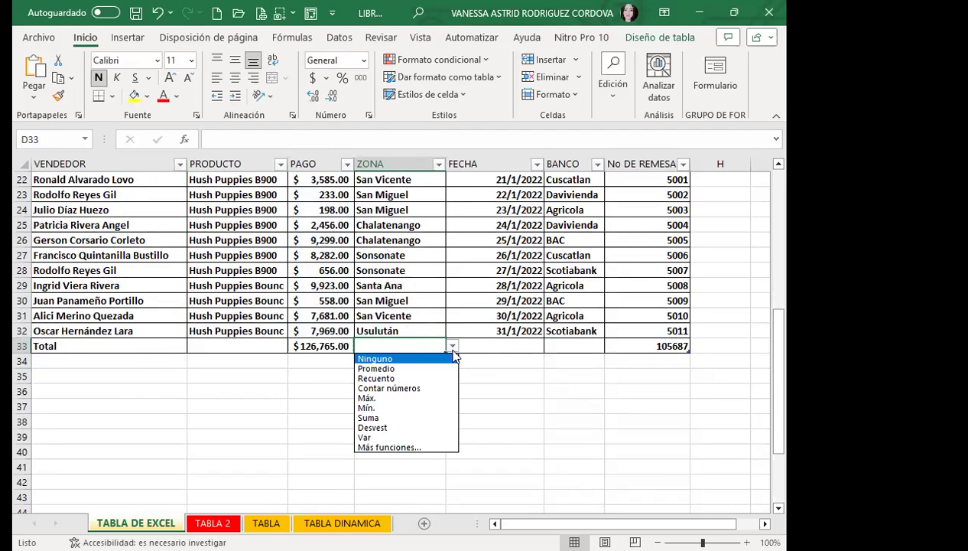
left_click(372, 378)
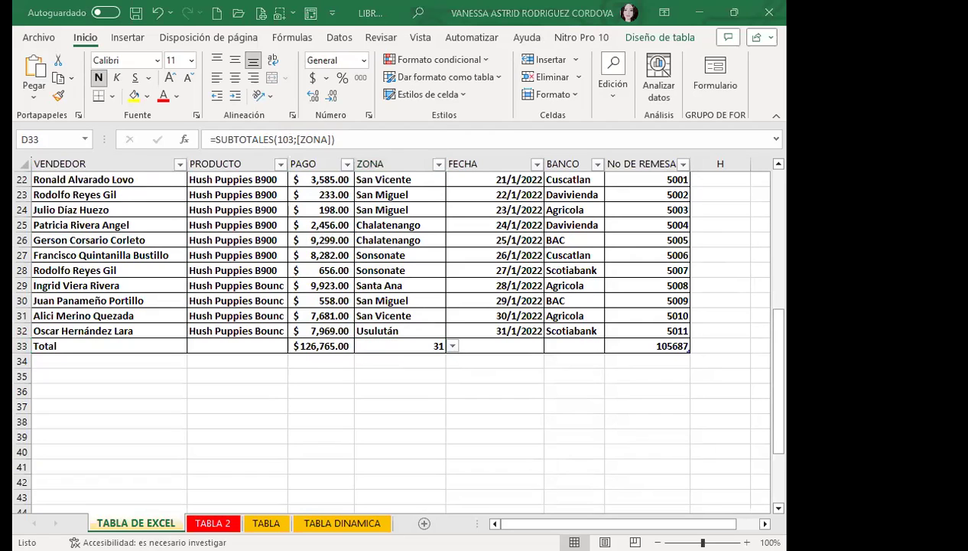
left_click(417, 350)
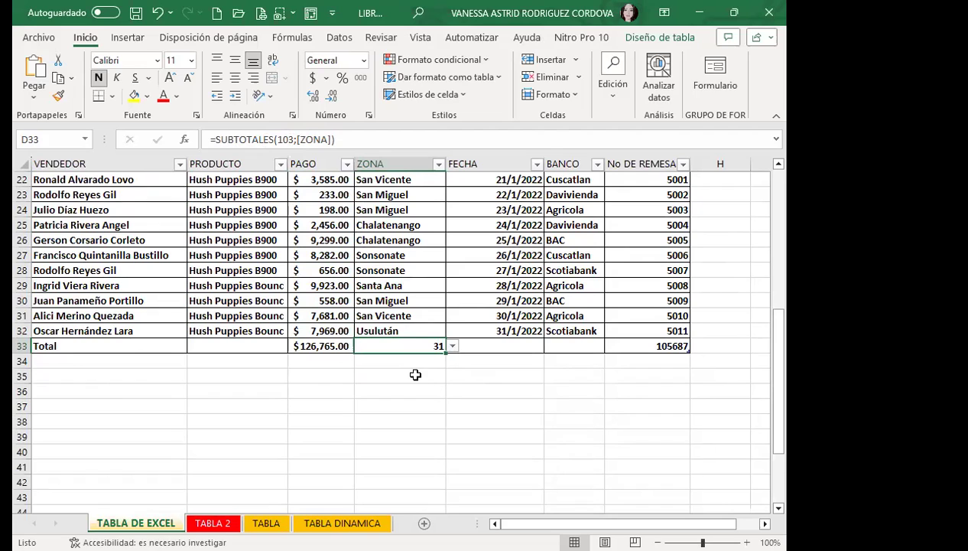
left_click(453, 347)
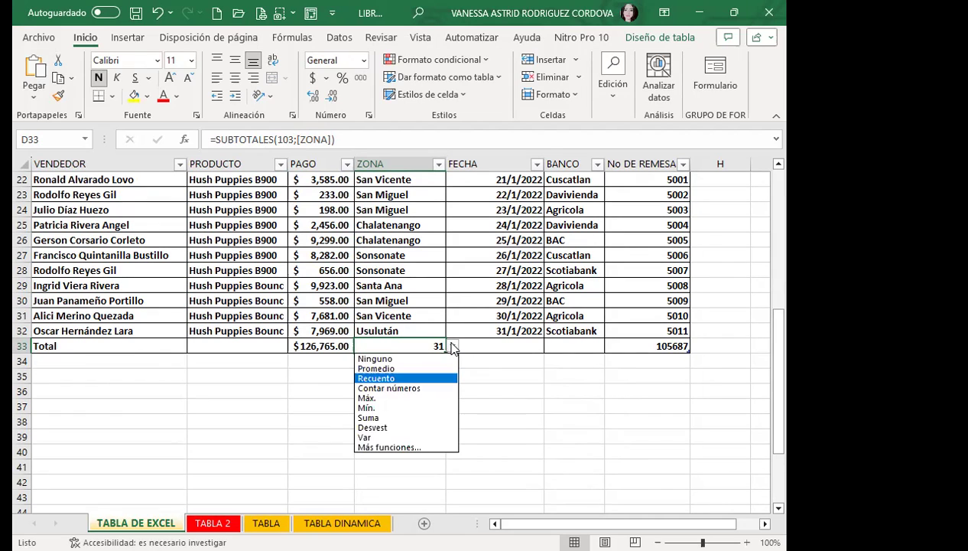
left_click(625, 345)
left_click(626, 346)
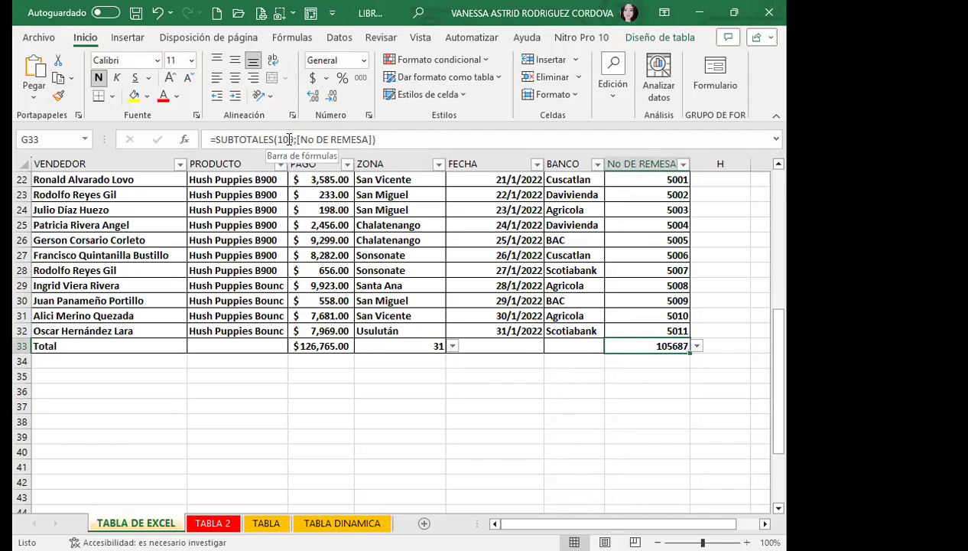
Set the FECHA and PAGO totals to Máx., showing 31/1/2022 and $9,999.00.
left_click(514, 349)
left_click(551, 346)
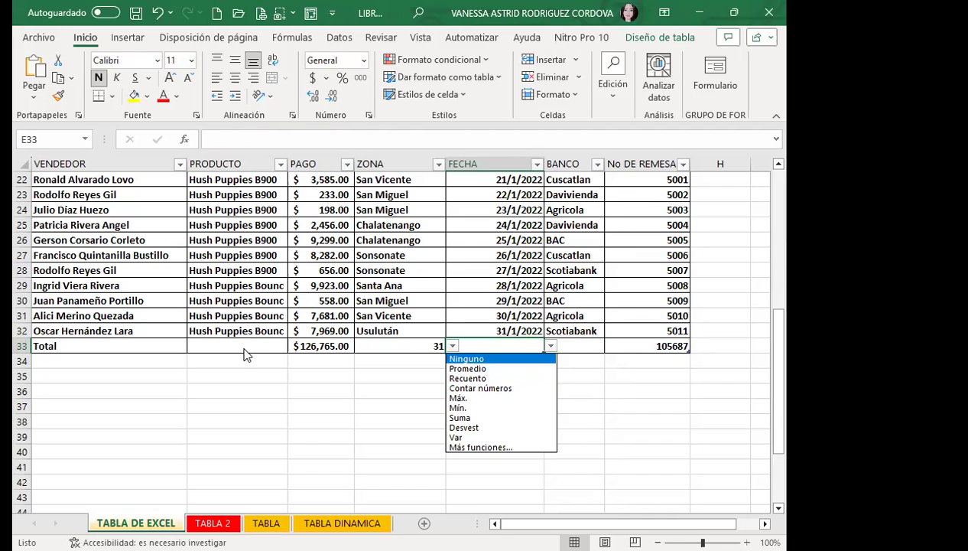
left_click(384, 348)
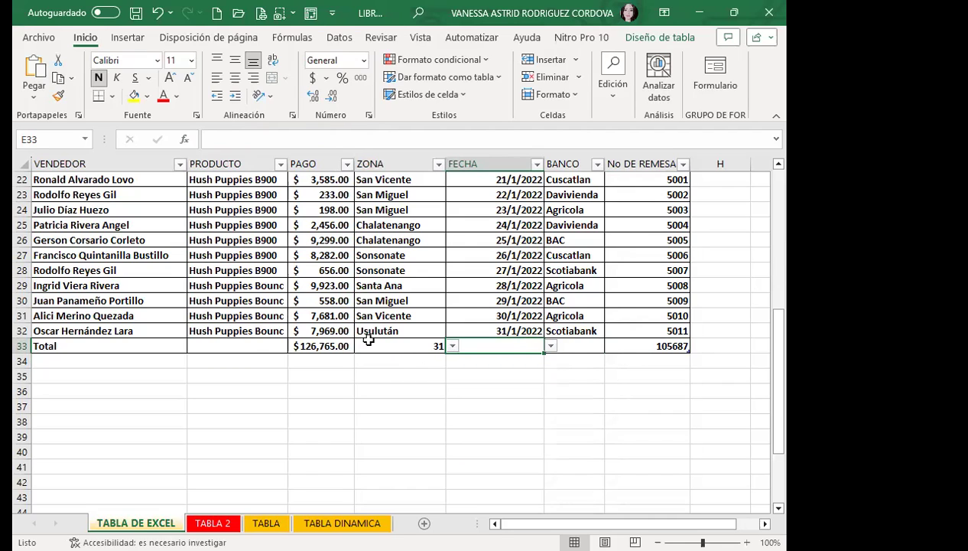
left_click(550, 347)
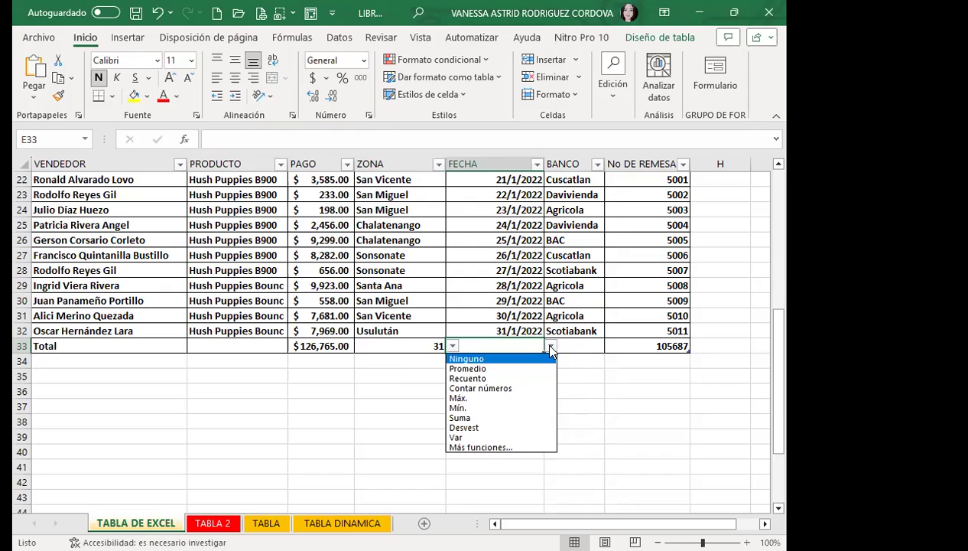
left_click(459, 398)
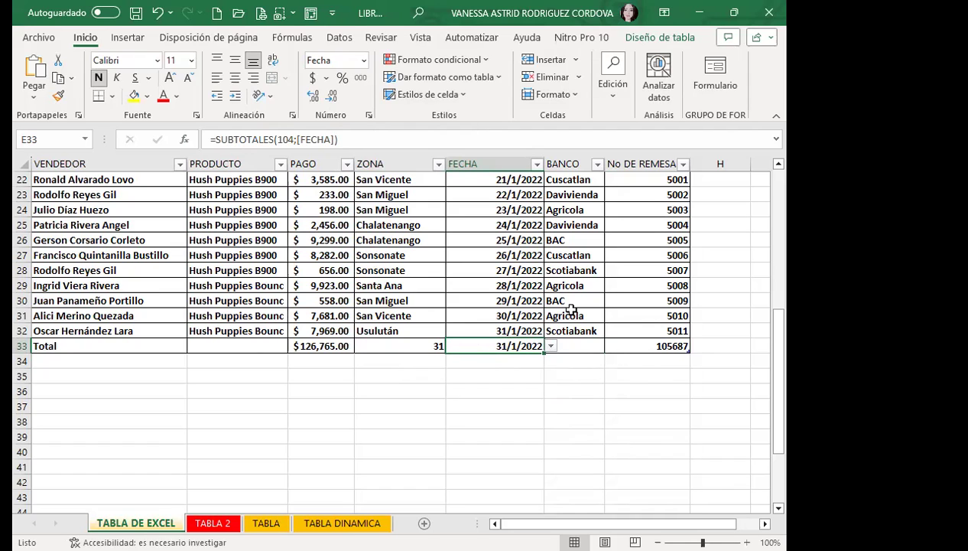
left_click(327, 345)
left_click(359, 347)
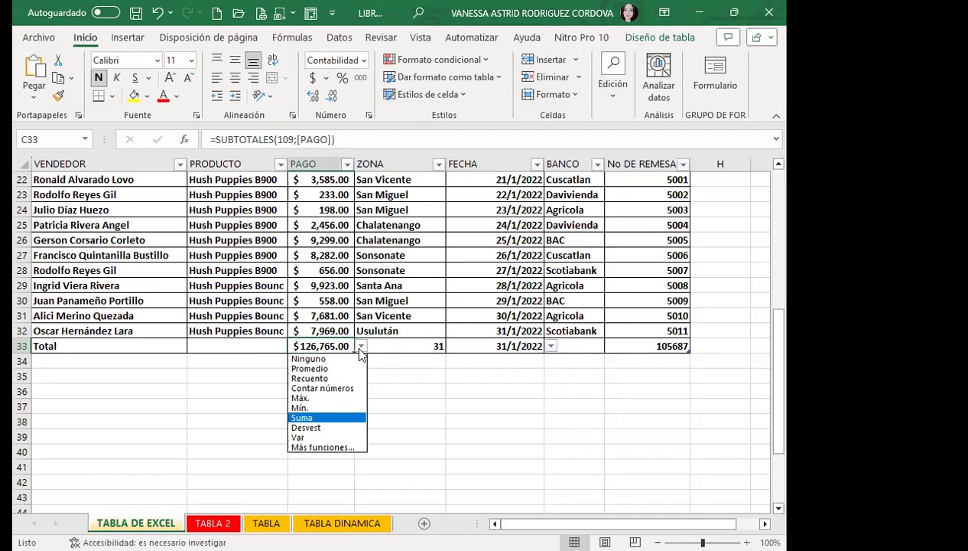
left_click(314, 399)
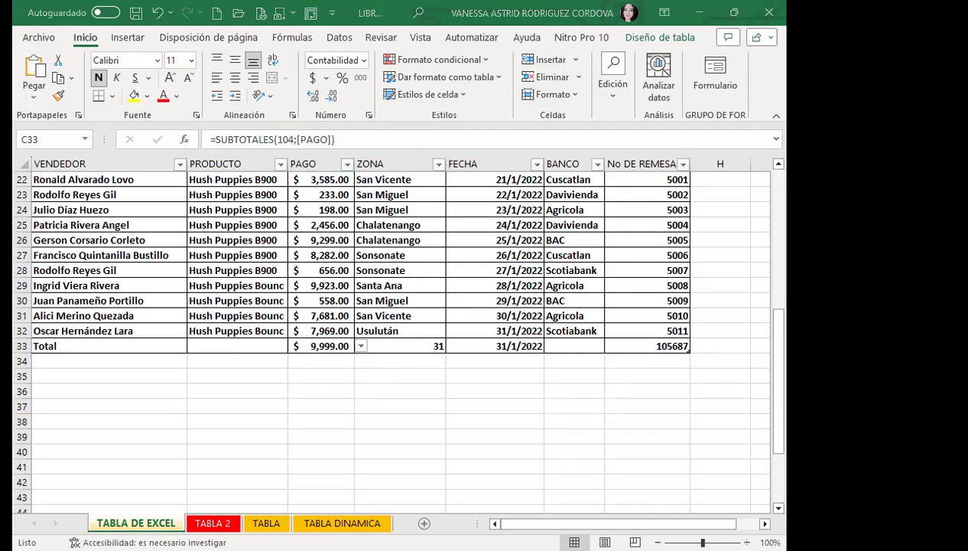
Check the Total row and data cells, then bring up the Diseño de tabla tools.
left_click(465, 346)
left_click(645, 341)
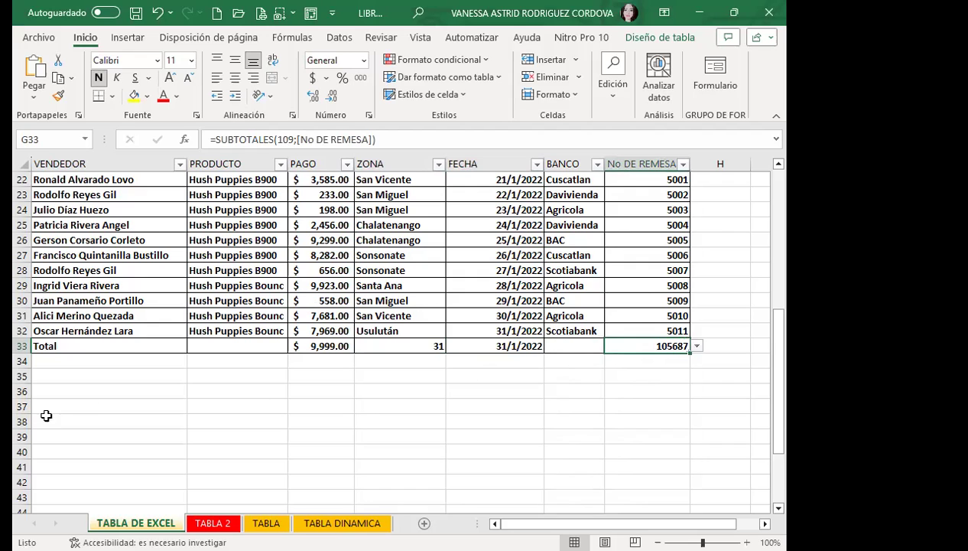
left_click(114, 345)
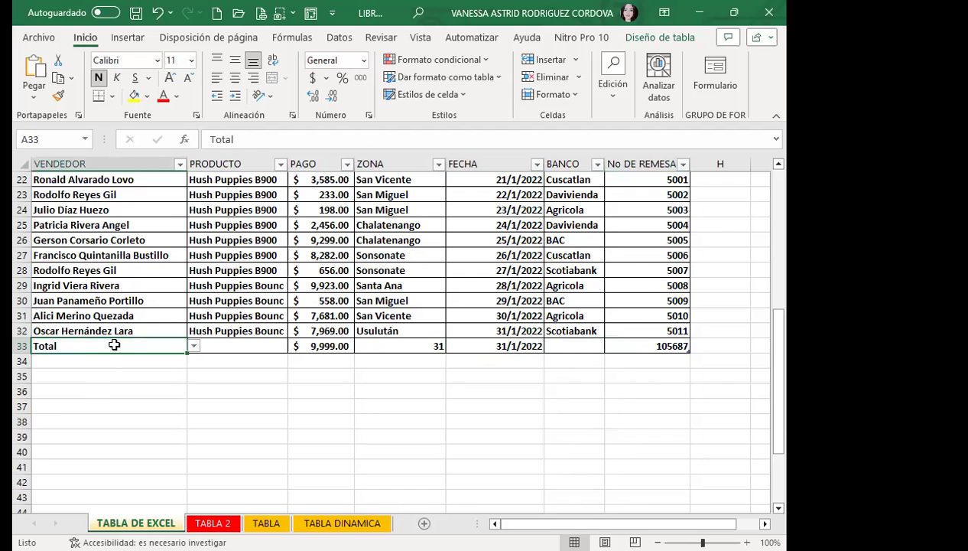
left_click(107, 285)
left_click(237, 254)
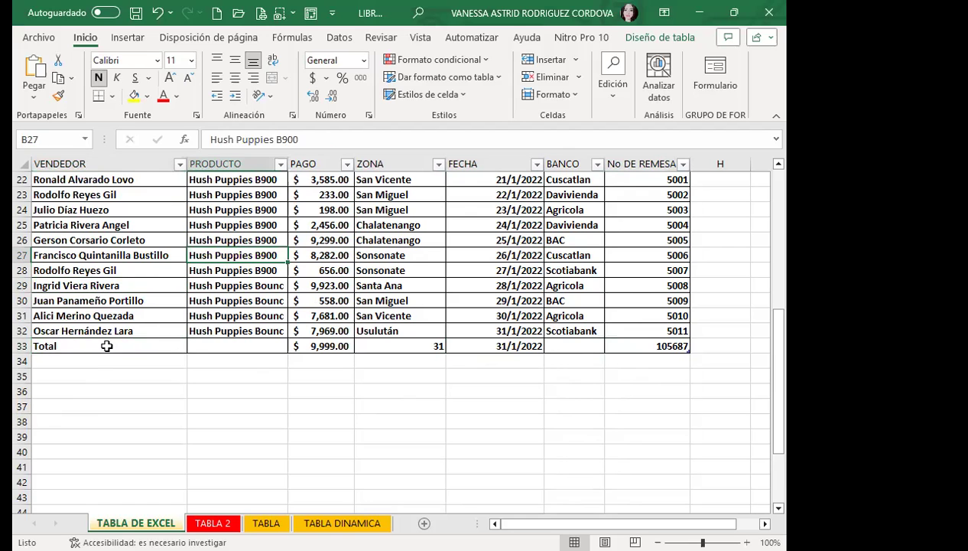
left_click(105, 346)
left_click(309, 240)
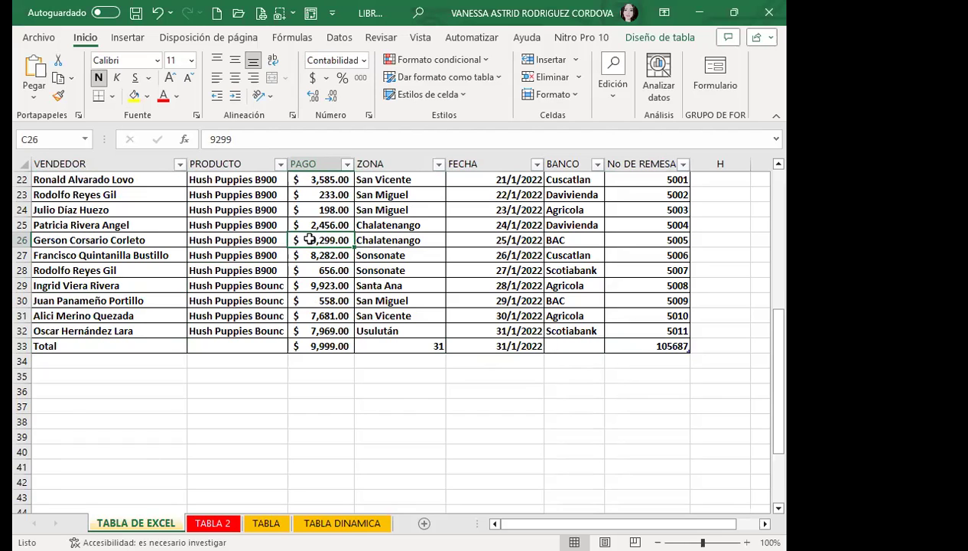
scroll(287, 313, "up", 4)
scroll(295, 329, "up", 3)
left_click(338, 324)
left_click(650, 37)
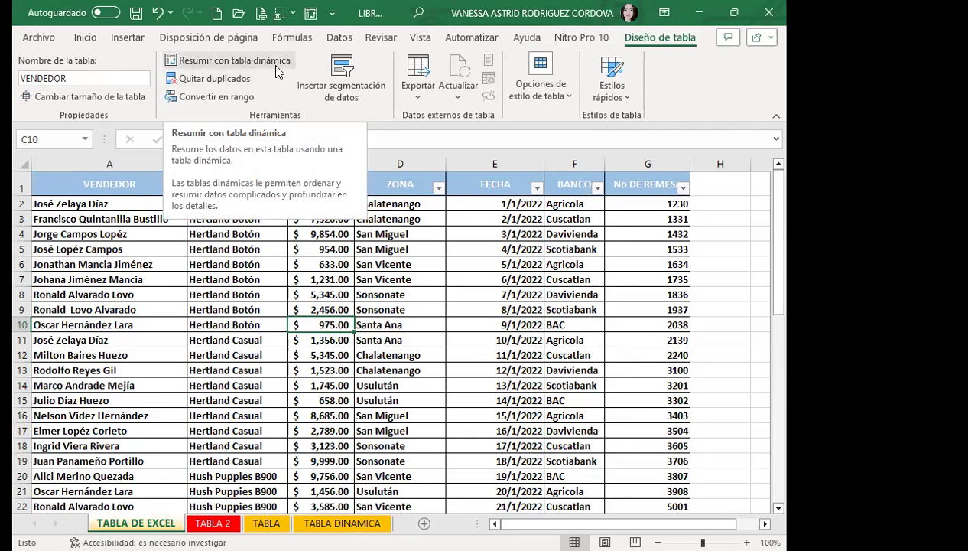
Start a pivot table from the sales table with source 'TABLA DE EXCEL'!$A$37, moving the dialog up.
left_click(233, 64)
left_click(233, 65)
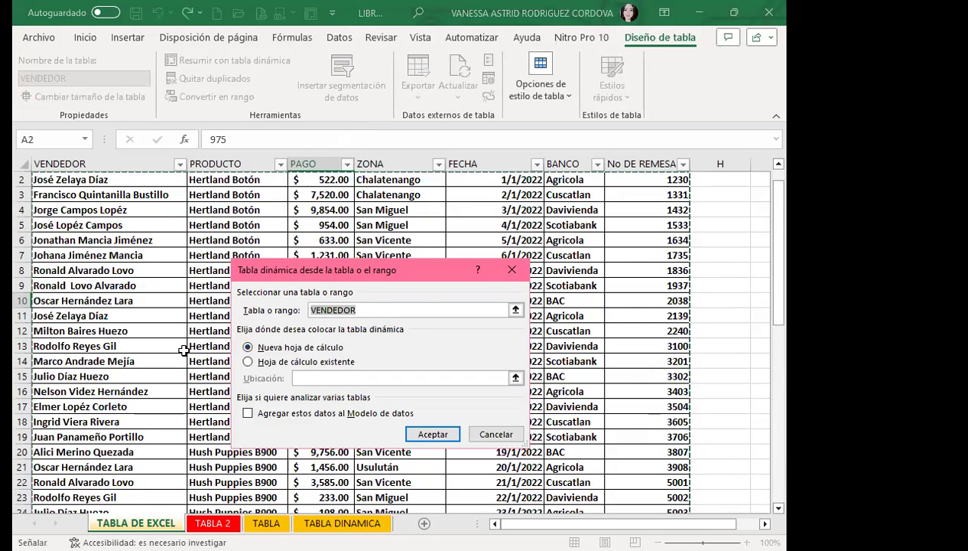
scroll(182, 348, "down", 4)
scroll(153, 322, "down", 4)
scroll(128, 303, "down", 2)
left_click(75, 255)
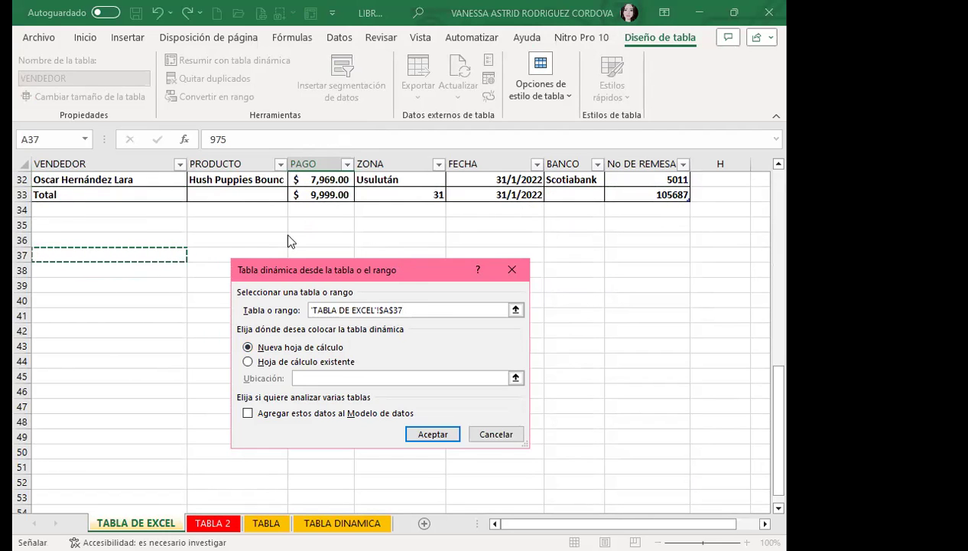
left_click_drag(408, 275, 407, 211)
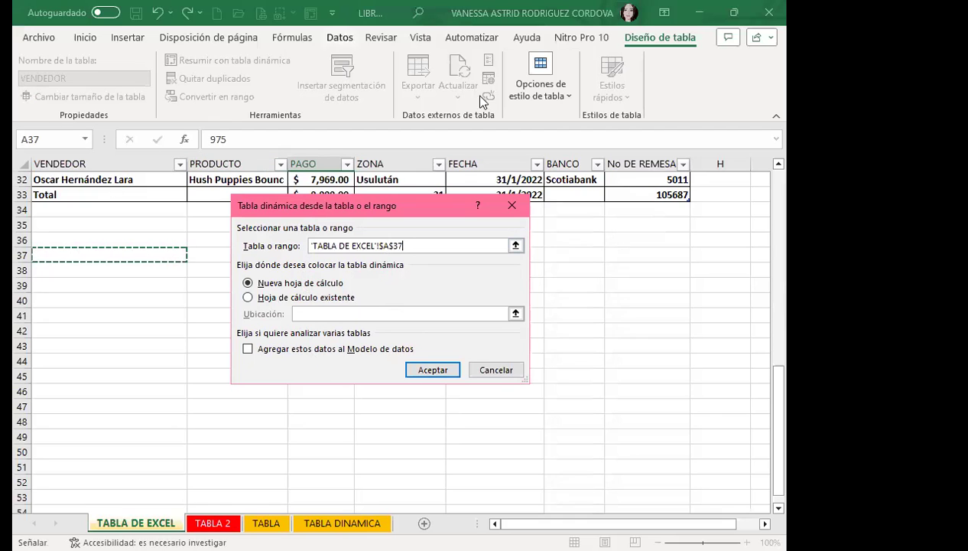
left_click(513, 206)
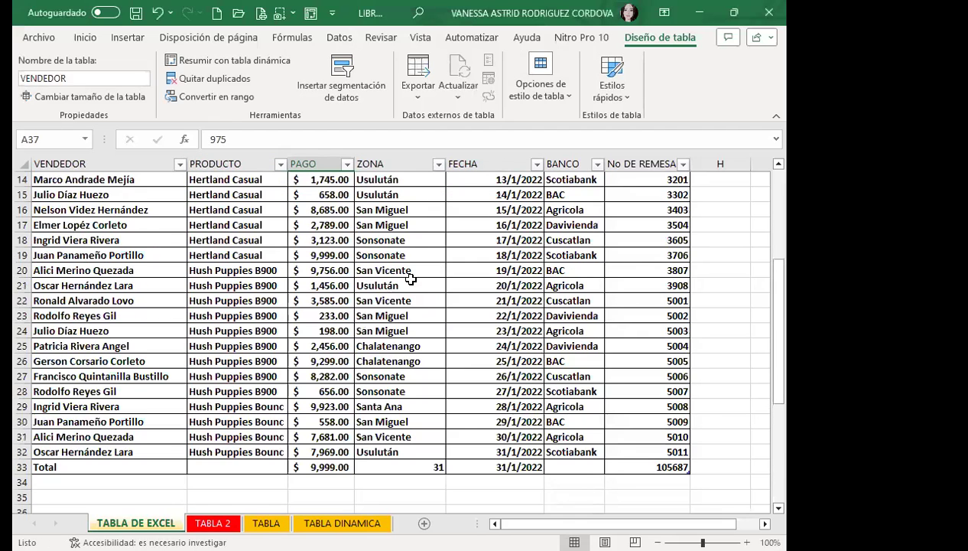
left_click(391, 284)
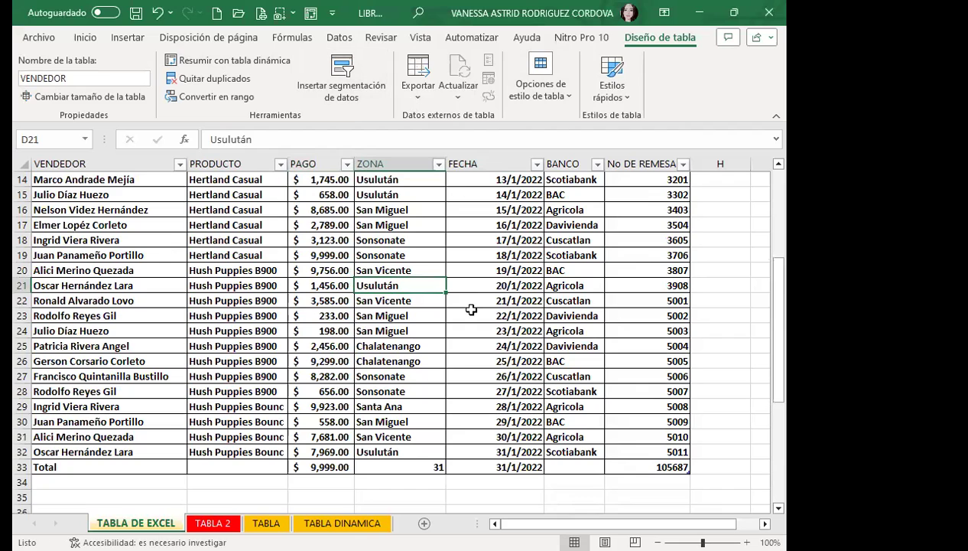
scroll(427, 309, "down", 3)
scroll(428, 309, "down", 3)
scroll(428, 309, "down", 3)
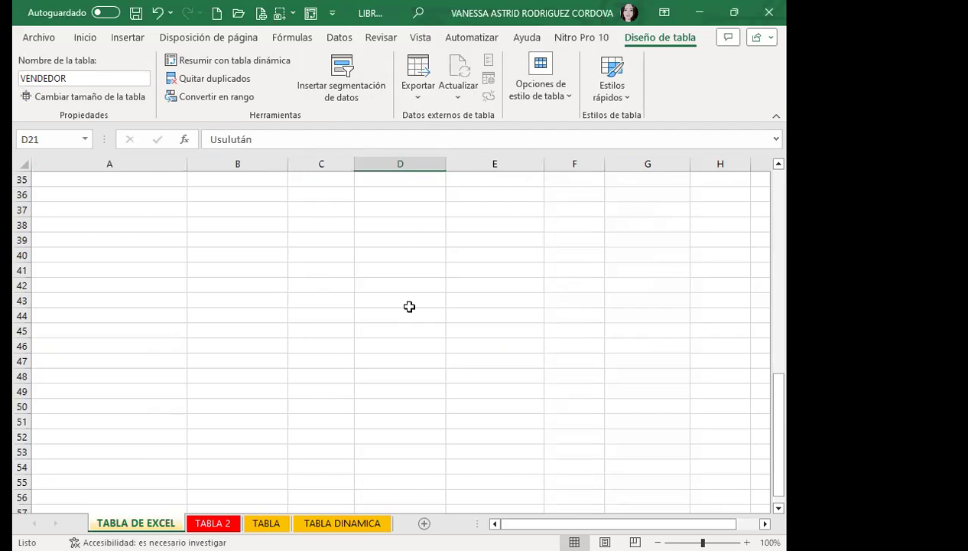
scroll(413, 307, "up", 6)
scroll(398, 308, "up", 1)
scroll(398, 307, "down", 2)
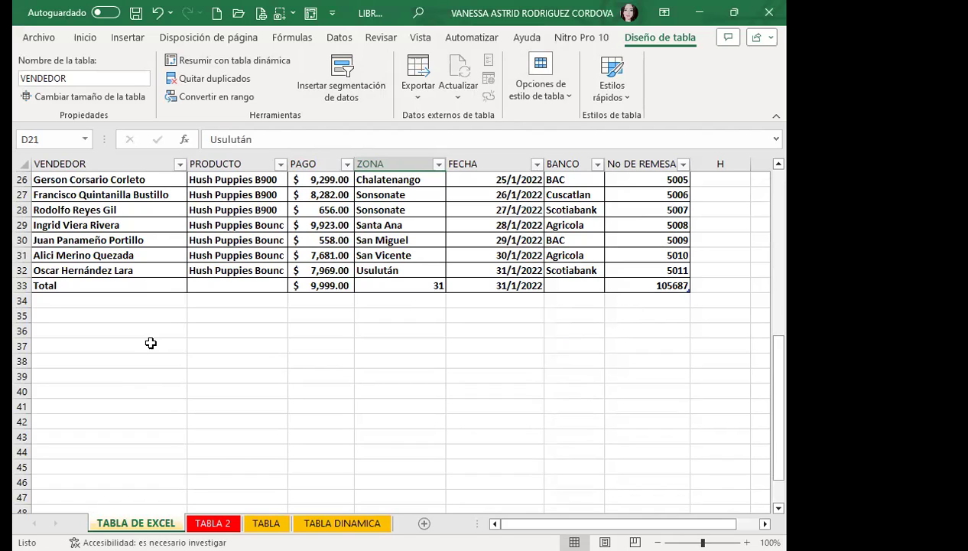
left_click(104, 332)
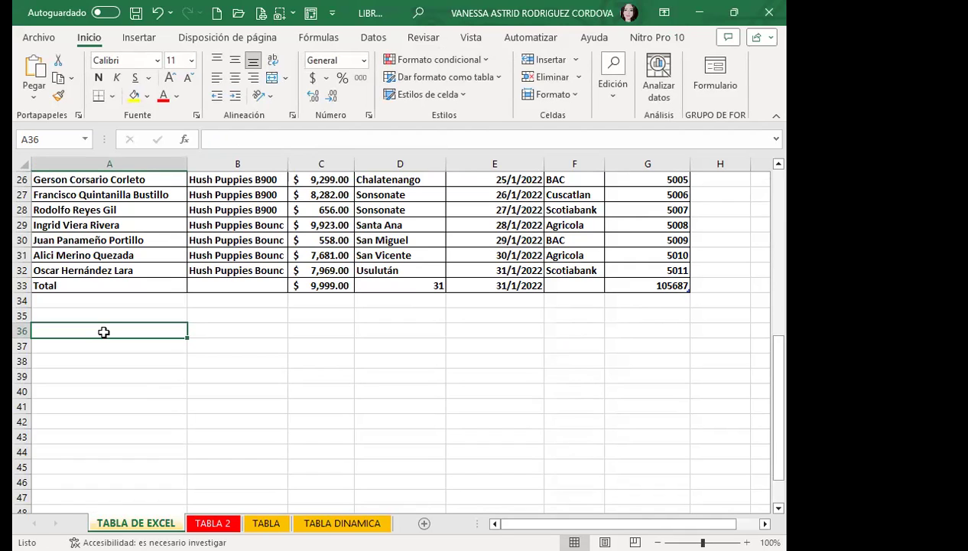
scroll(337, 331, "up", 3)
scroll(338, 332, "up", 4)
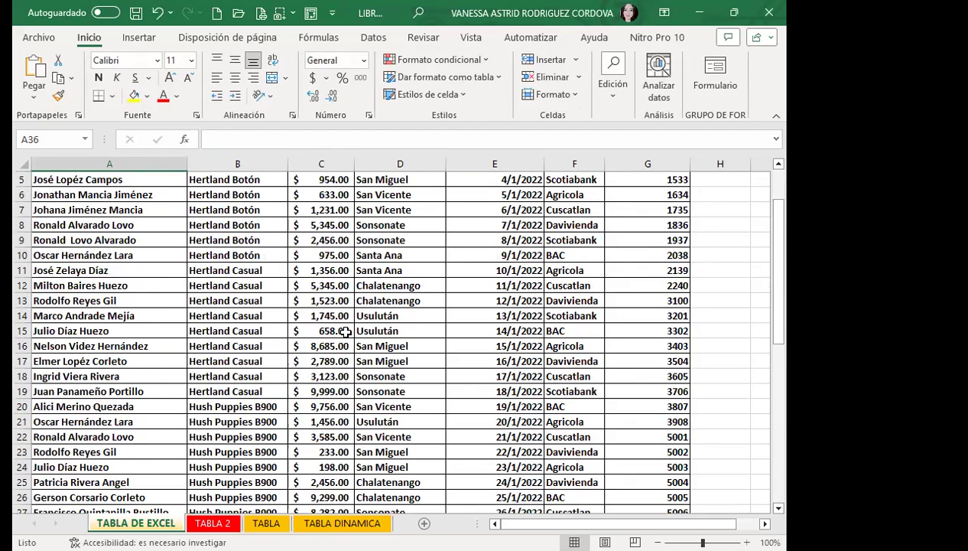
scroll(337, 339, "up", 2)
left_click(338, 339)
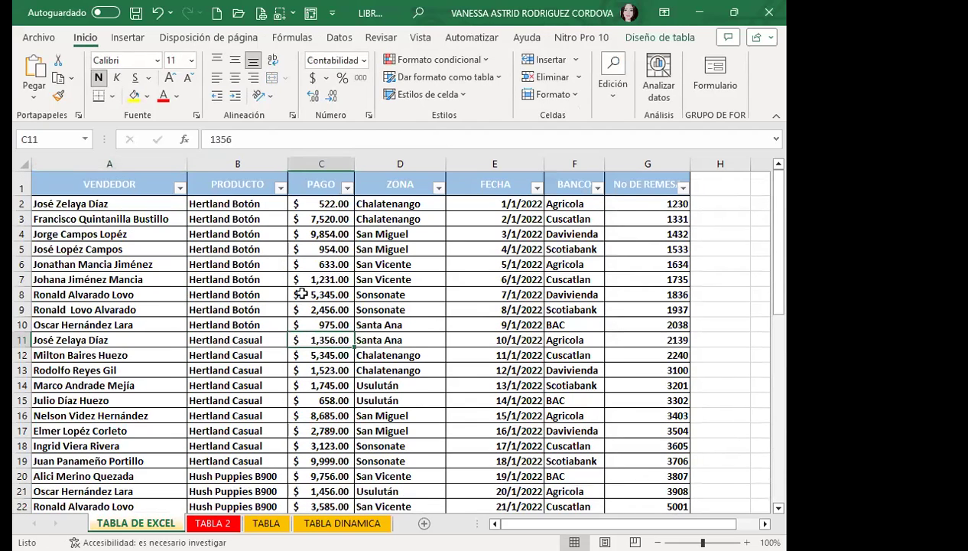
Turn off the header filter buttons from A1 with Ctrl+Shift+L, then select D6:D7.
left_click(392, 306)
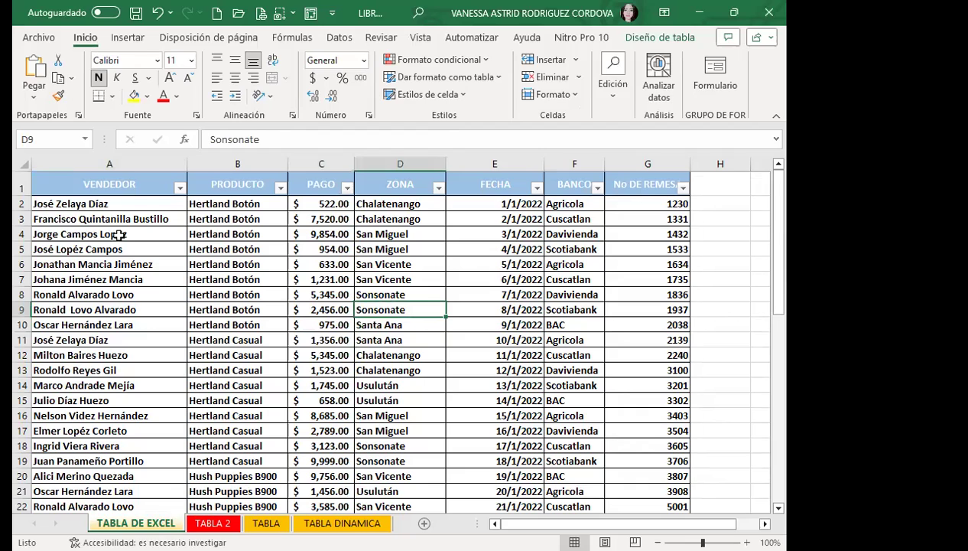
left_click(128, 188)
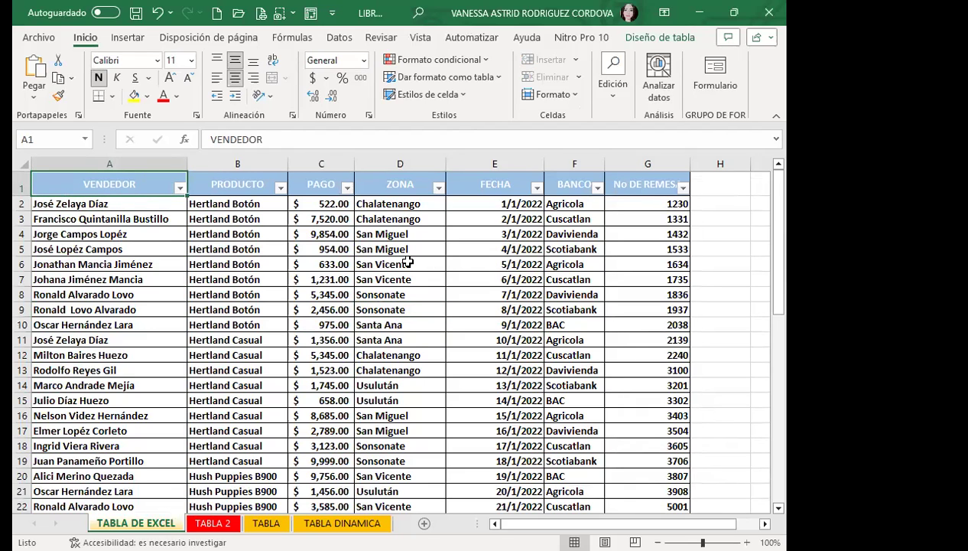
key("ctrl+shift+l")
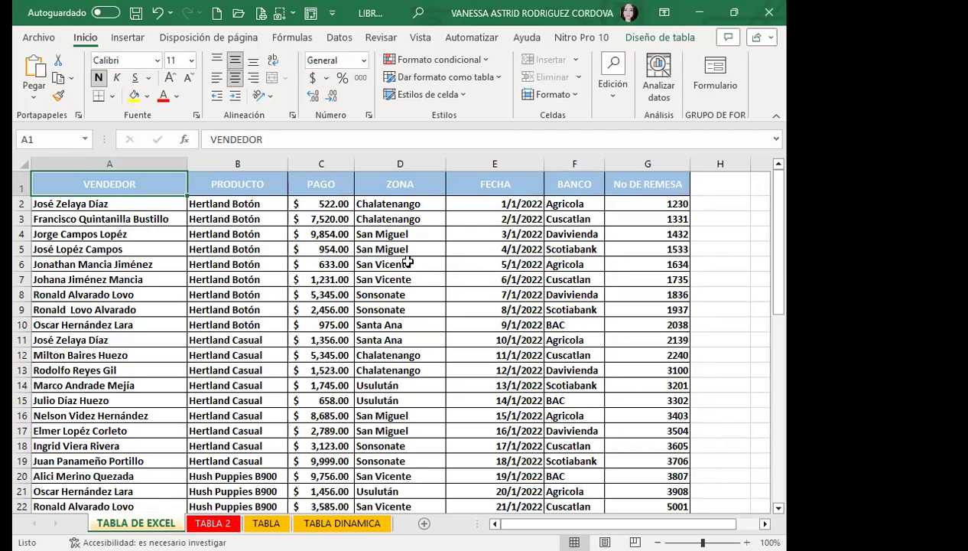
left_click(408, 262)
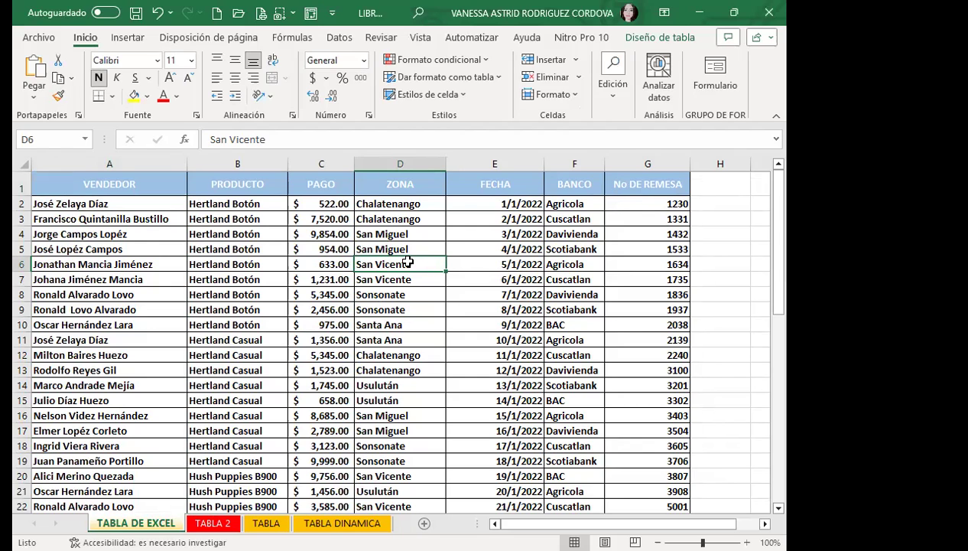
left_click_drag(408, 263, 423, 285)
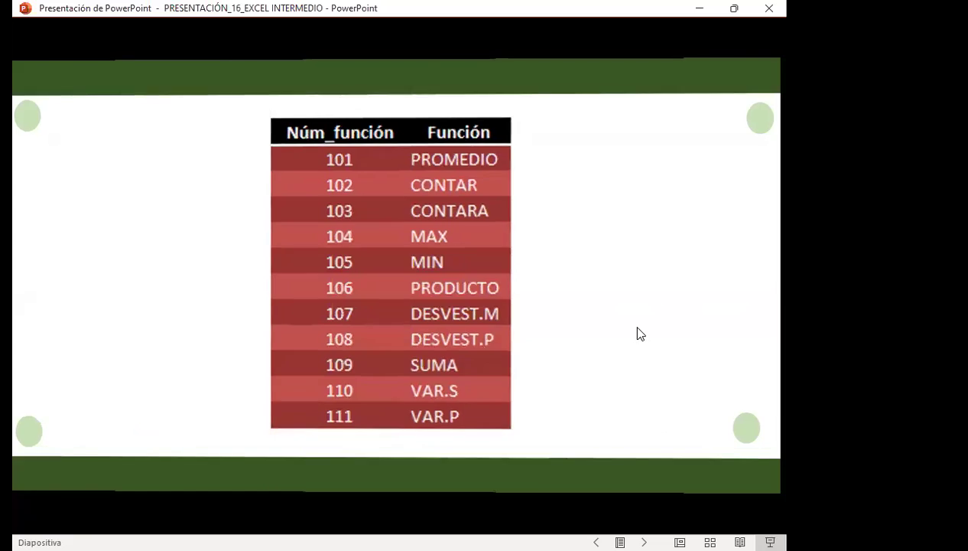
Switch to the PowerPoint slideshow on slide 8, Tablas Dinámicas.
left_click(635, 333)
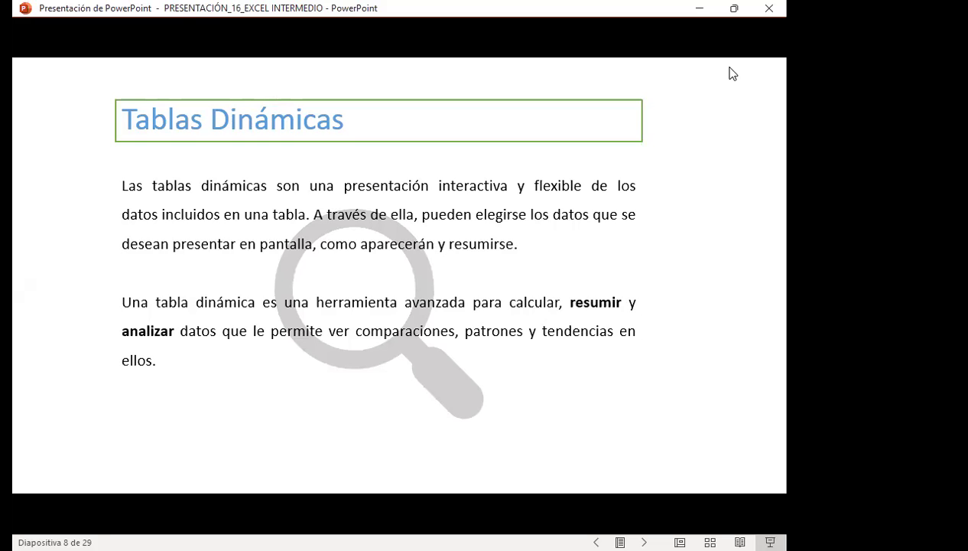
Advance to slide 9, Términos utilizados en las tablas dinámicas.
left_click(732, 73)
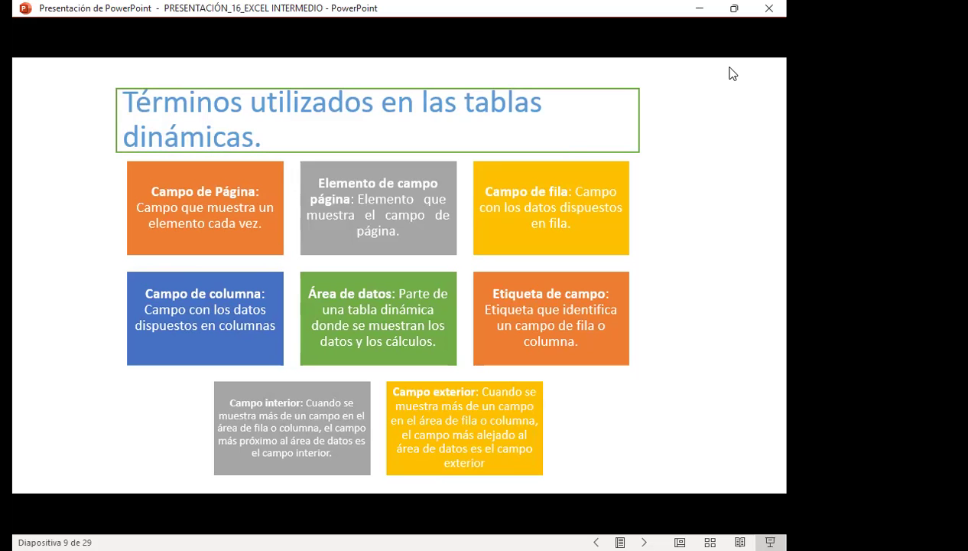
Step ahead to slide 10, then back to the pivot table terms slide.
left_click(549, 411)
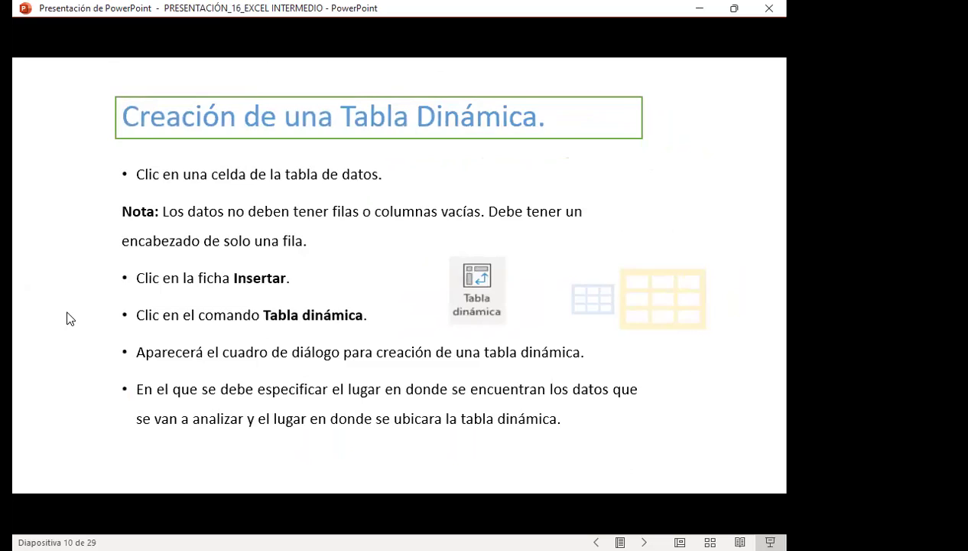
key("Left")
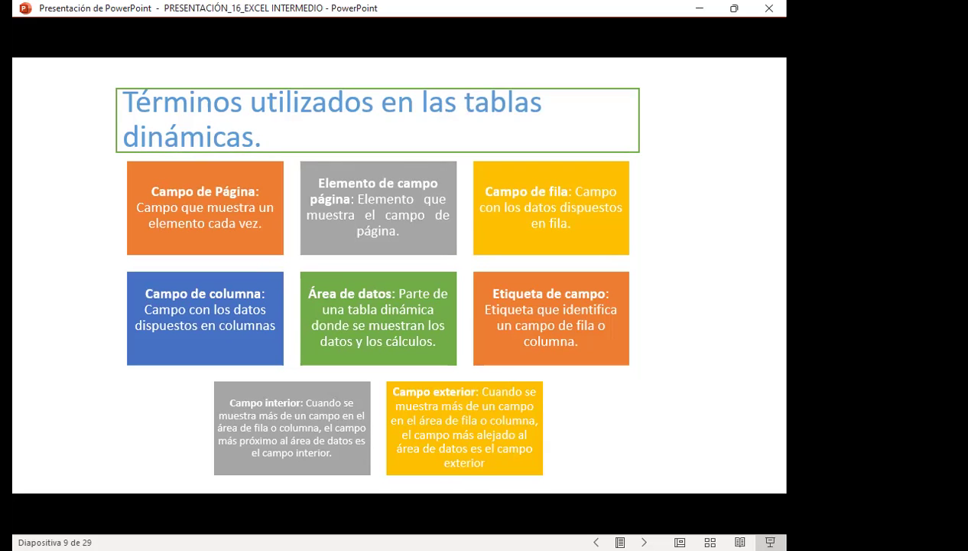
Advance to slide 10, Creación de una Tabla Dinámica.
key("Right")
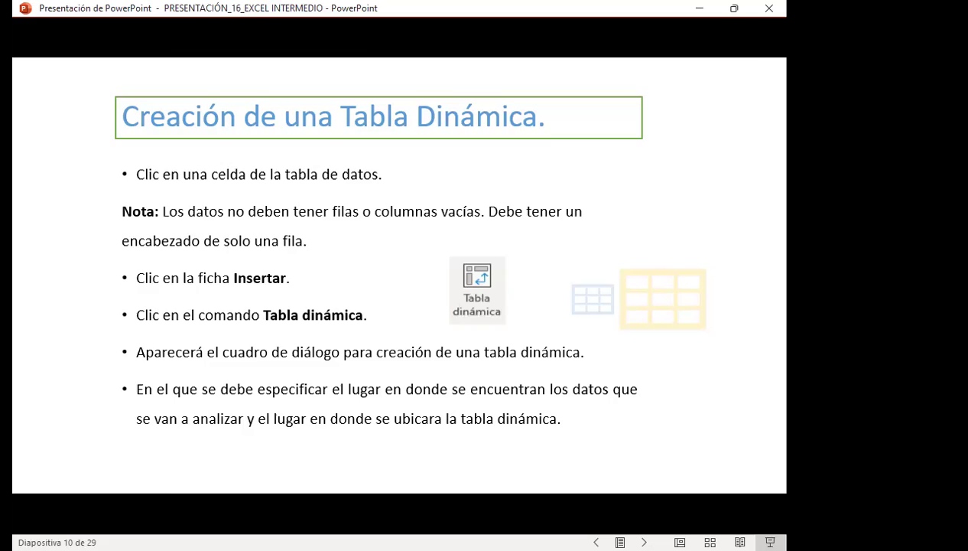
Advance to the next slide, showing the Crear tabla dinámica dialog.
key("Right")
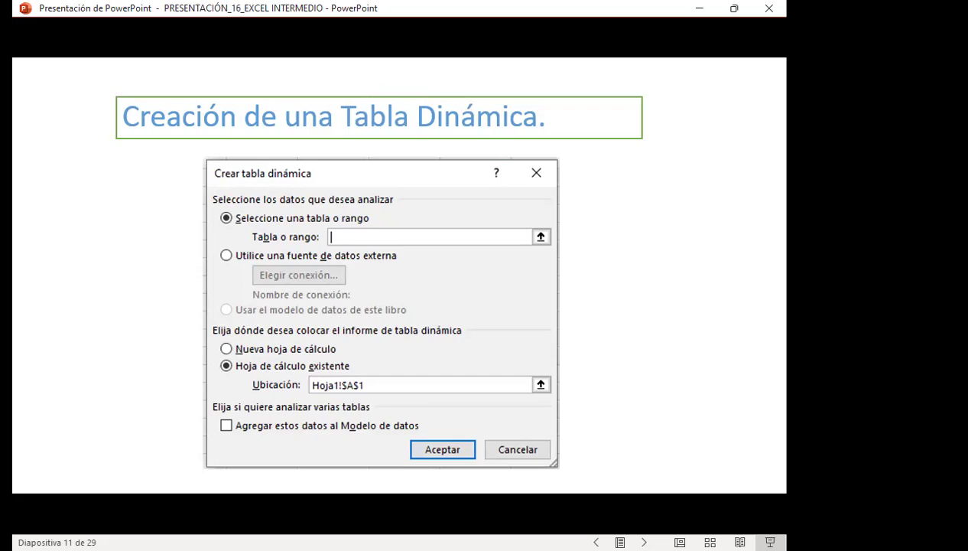
Advance to slide 12, then return to Excel's TABLA sheet with Alt+Tab.
key("Right")
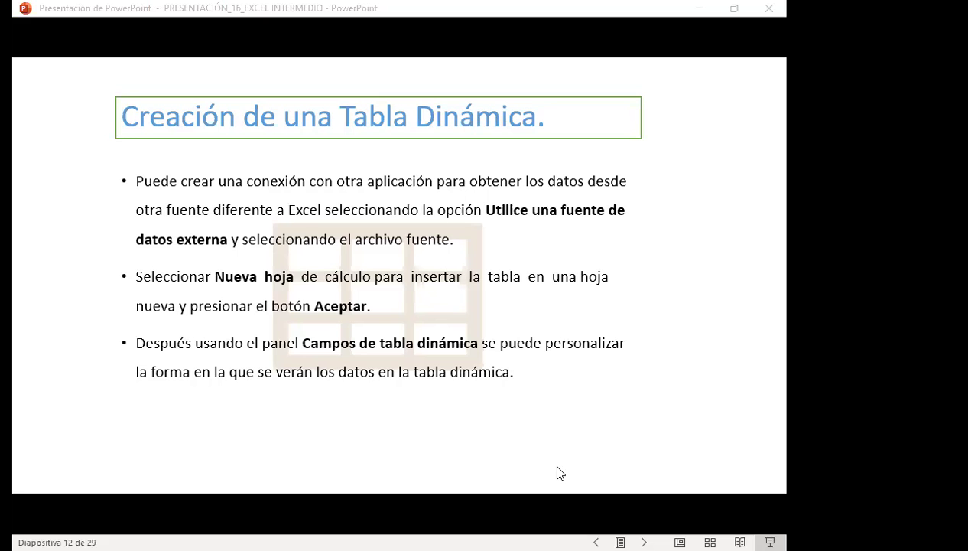
key("alt+Tab")
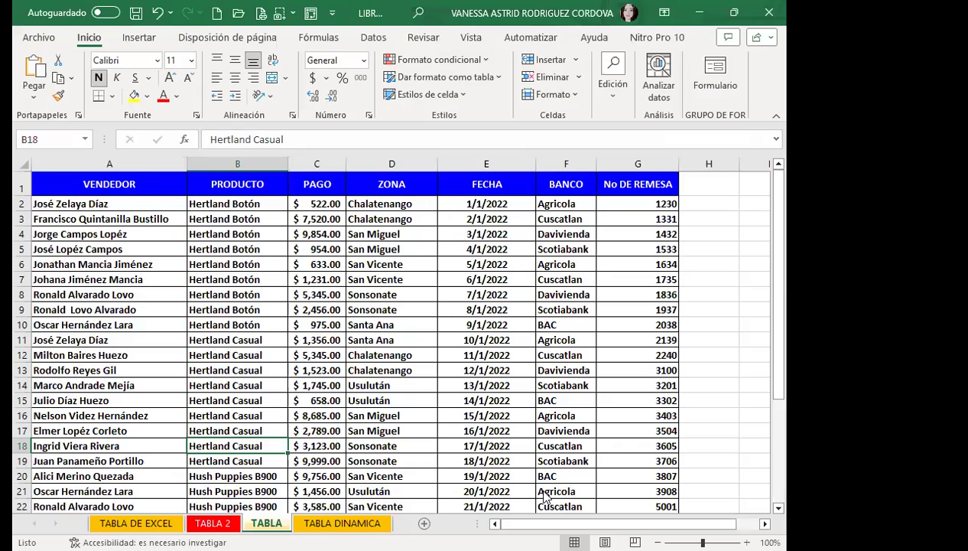
scroll(382, 317, "down", 2)
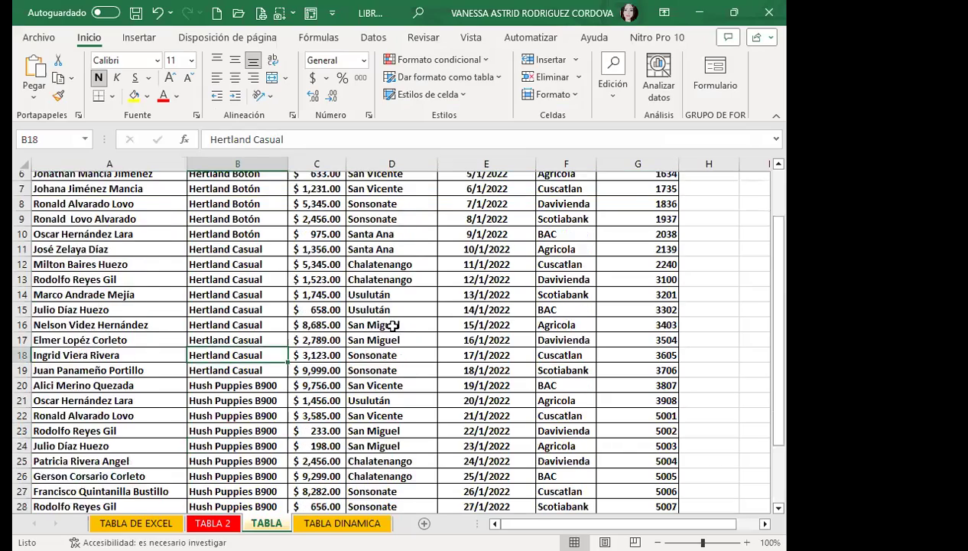
scroll(389, 325, "down", 5)
scroll(400, 332, "down", 1)
scroll(400, 337, "up", 4)
scroll(386, 329, "up", 4)
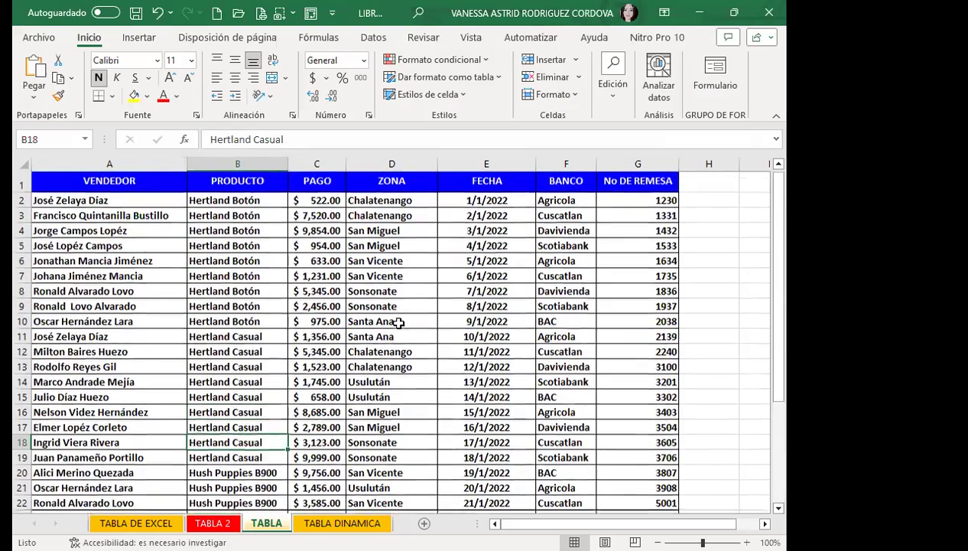
left_click(380, 297)
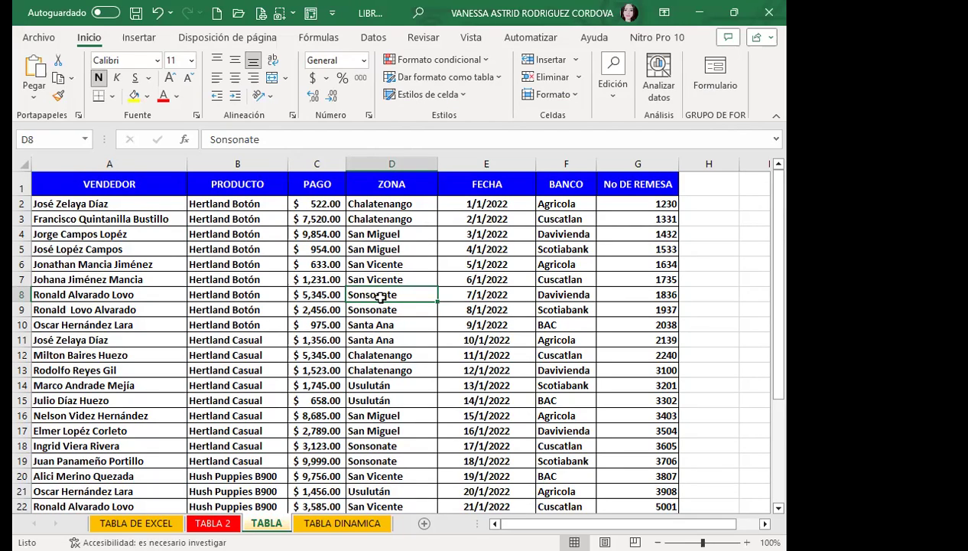
left_click(371, 310)
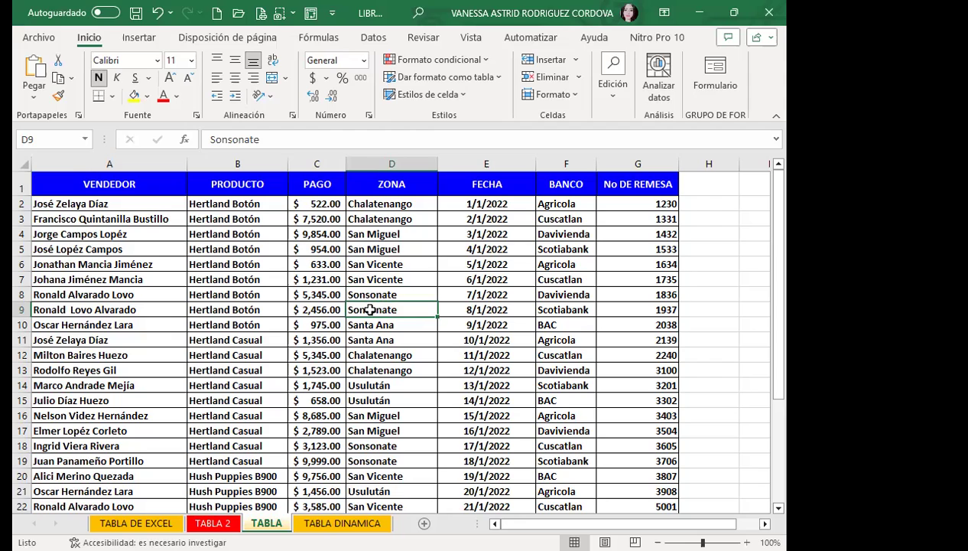
left_click(388, 279)
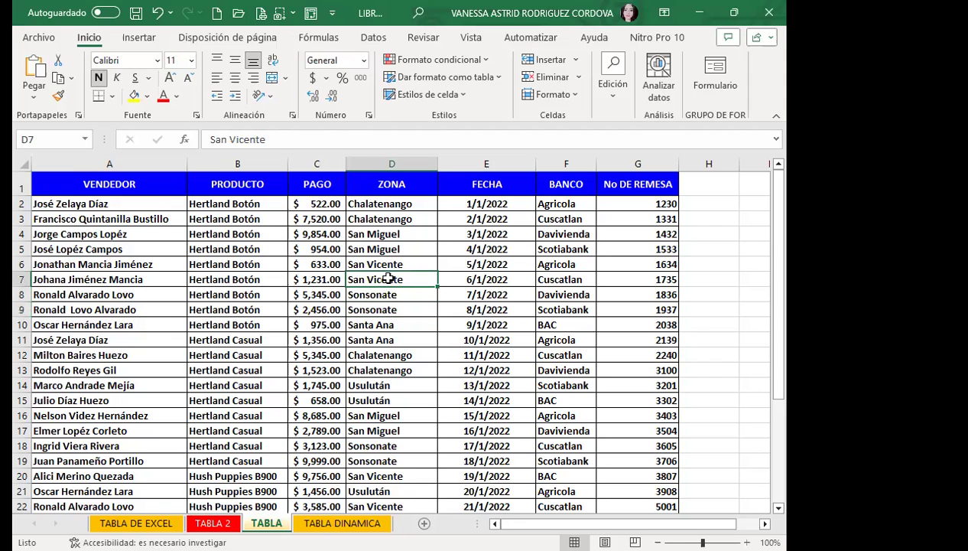
left_click(195, 312)
left_click(140, 322)
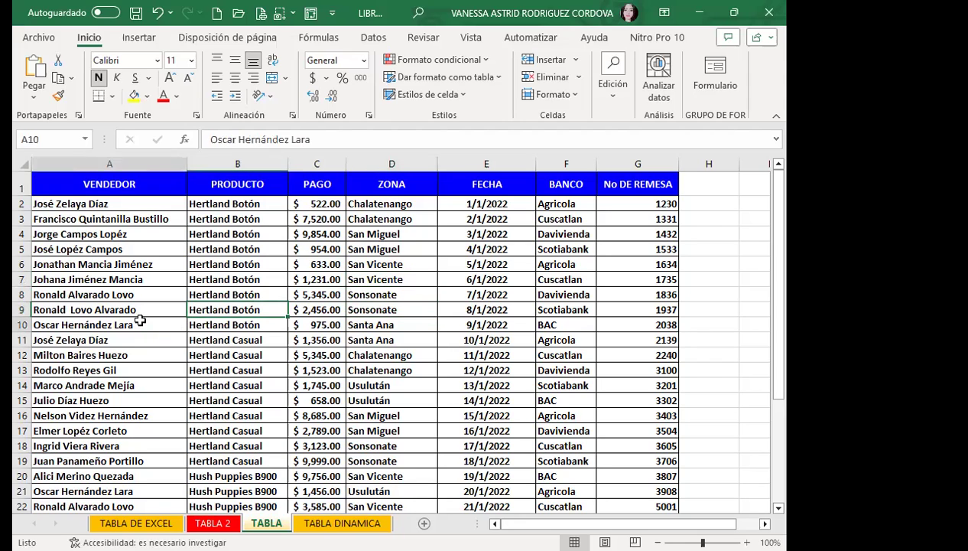
scroll(432, 375, "down", 9)
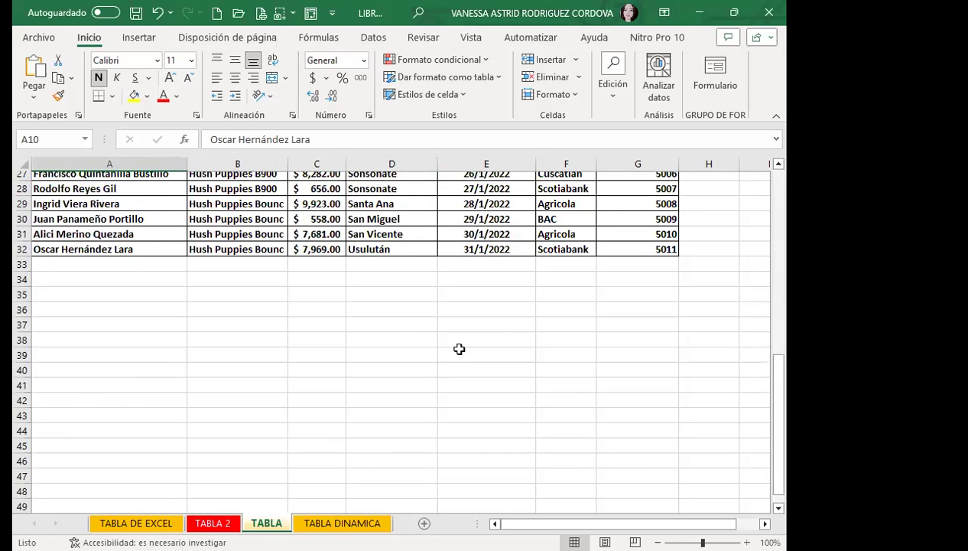
scroll(458, 349, "up", 6)
scroll(459, 349, "up", 3)
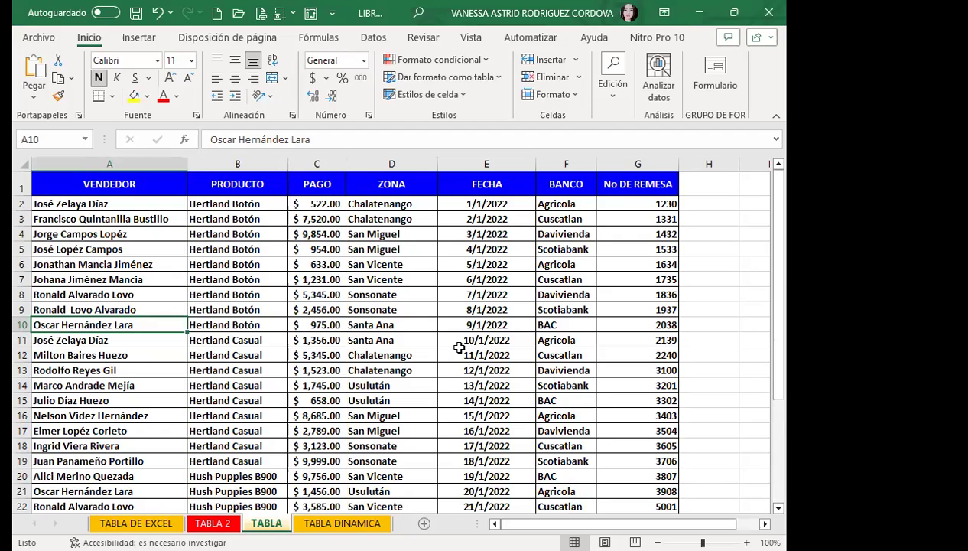
scroll(194, 342, "down", 2)
scroll(147, 350, "down", 1)
scroll(148, 336, "up", 3)
left_click(624, 380)
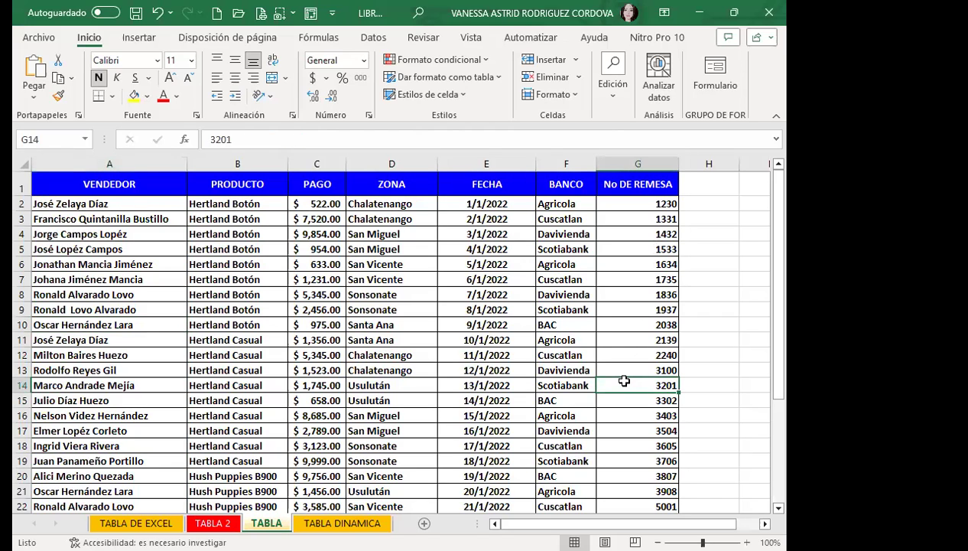
left_click(136, 187)
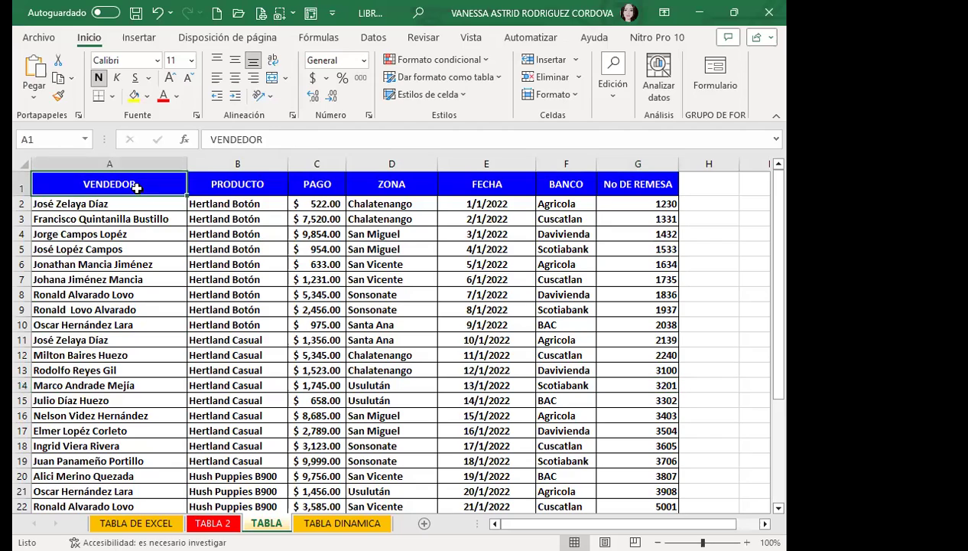
left_click(231, 176)
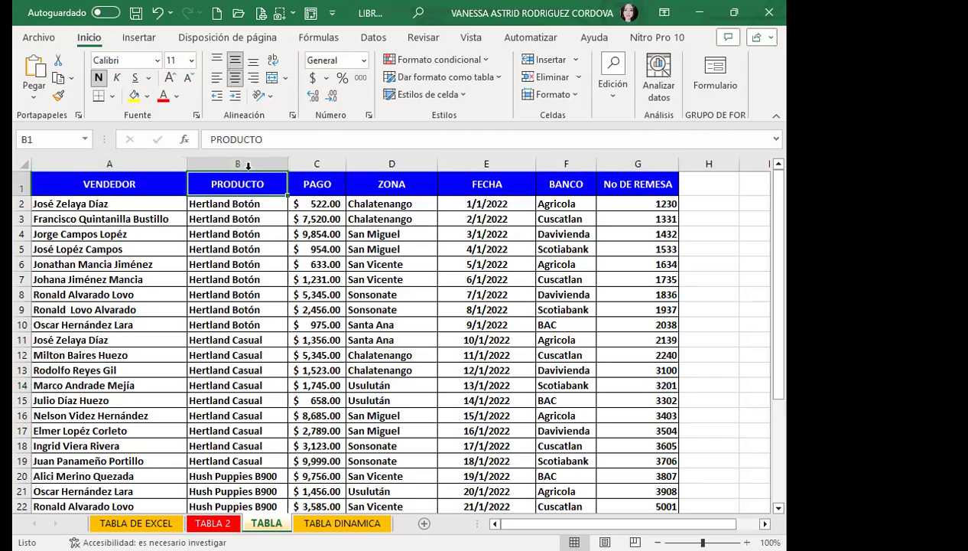
left_click(313, 184)
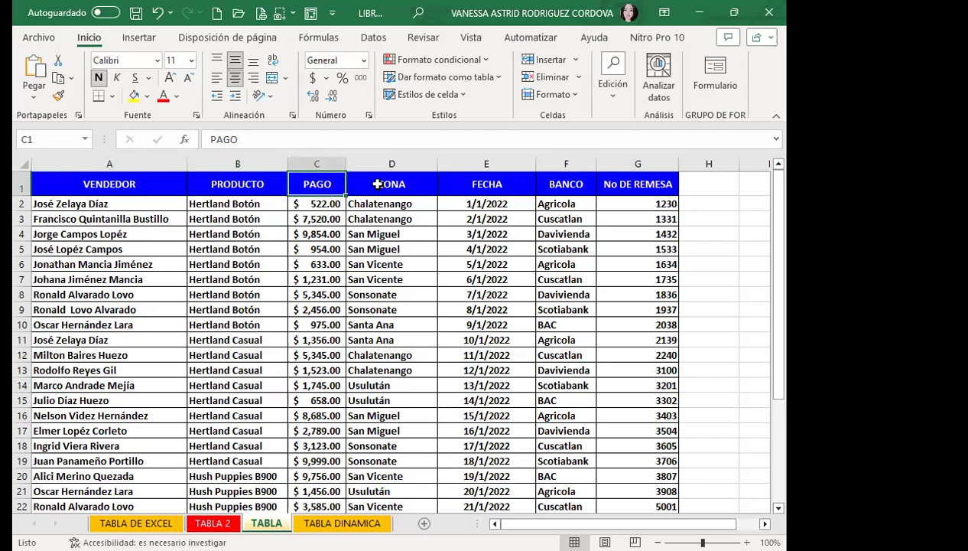
left_click(379, 185)
left_click(499, 182)
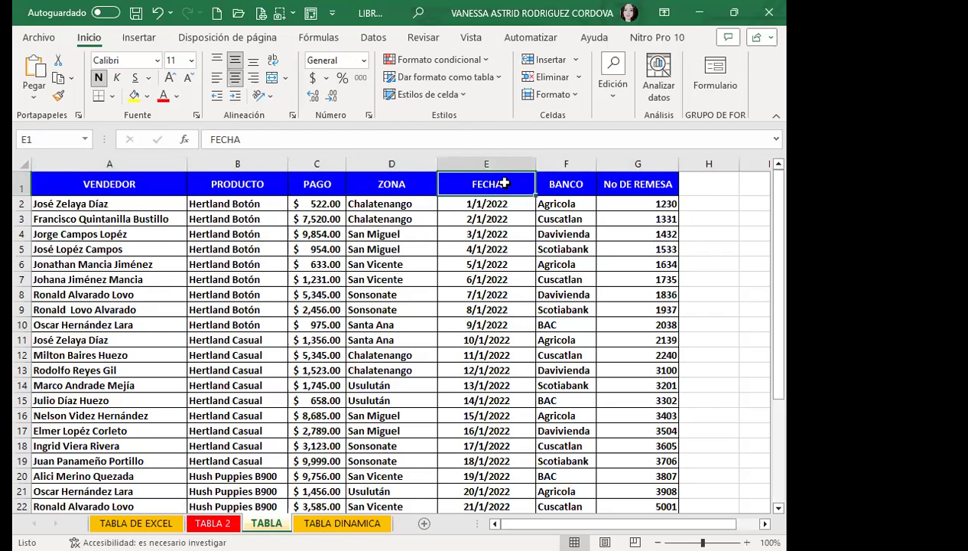
left_click(562, 183)
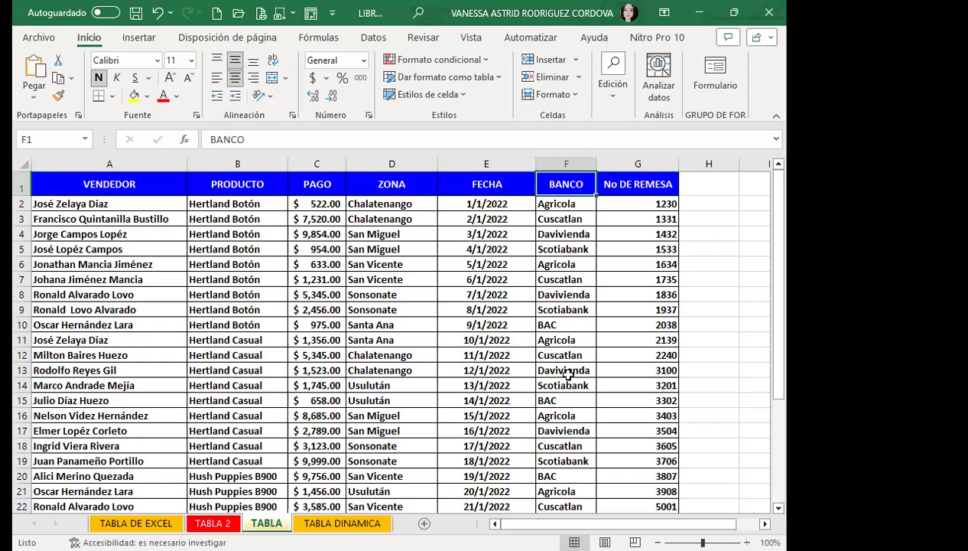
left_click(647, 191)
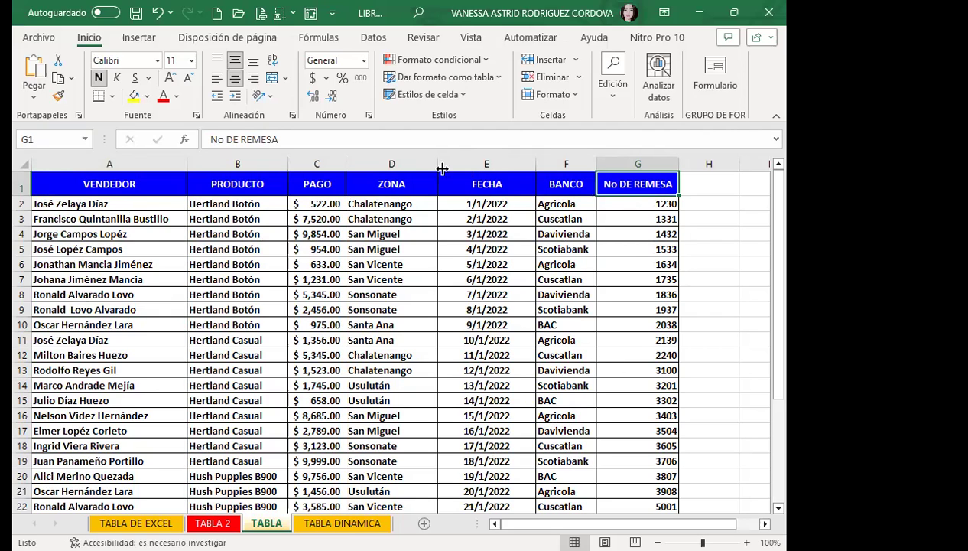
left_click(414, 356)
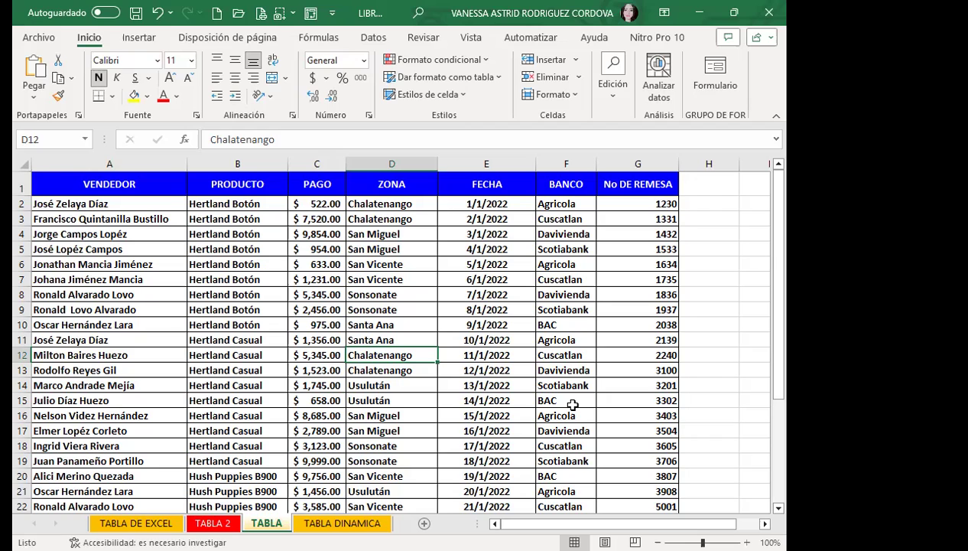
left_click(35, 101)
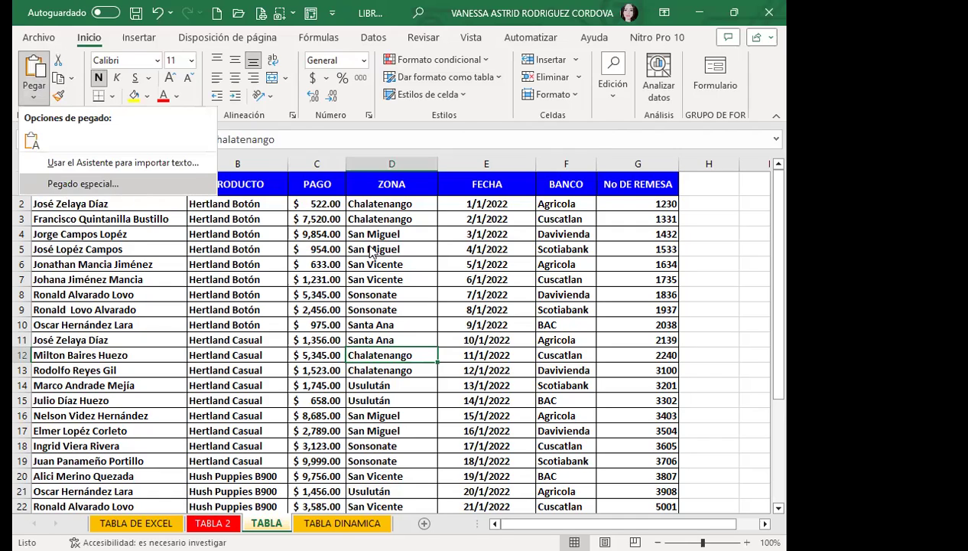
key("Return")
left_click(575, 113)
left_click(272, 296)
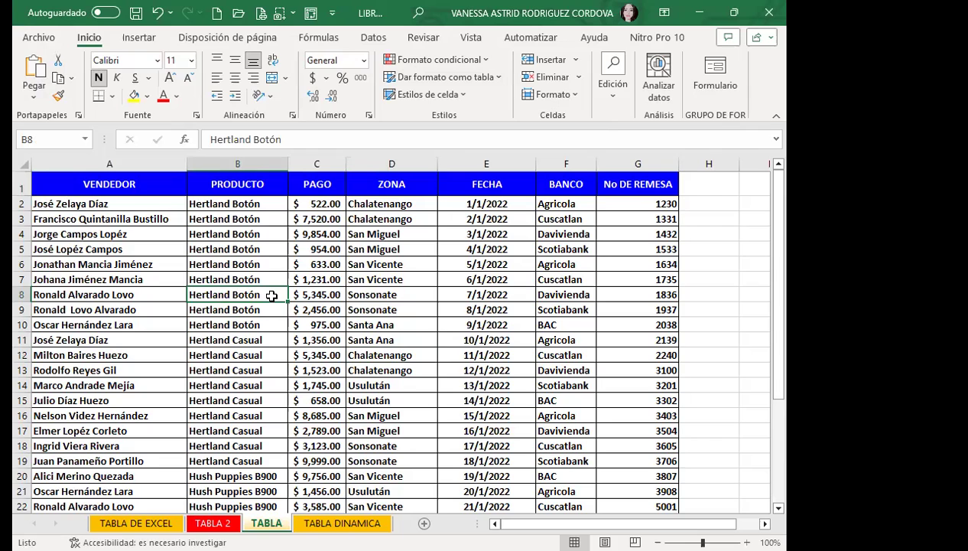
left_click(231, 233)
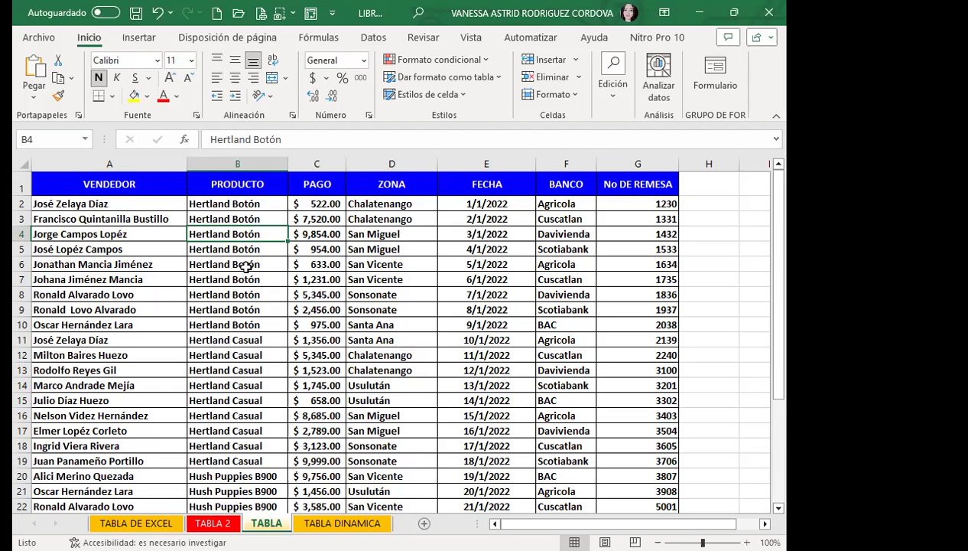
left_click(407, 321)
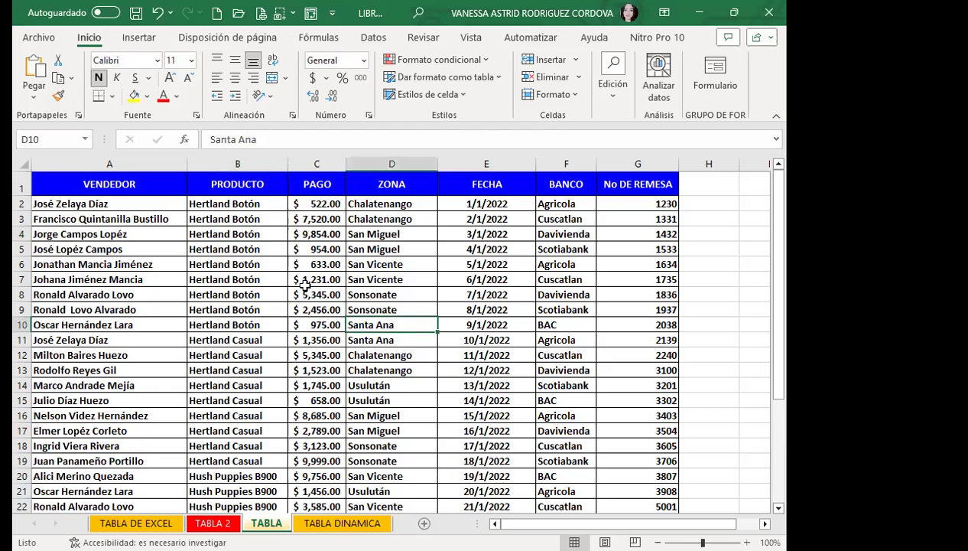
Scroll to the last data rows, ending at row 32, and bring up the Insertar commands.
scroll(370, 358, "down", 2)
scroll(366, 371, "down", 2)
scroll(364, 377, "down", 2)
scroll(375, 459, "down", 2)
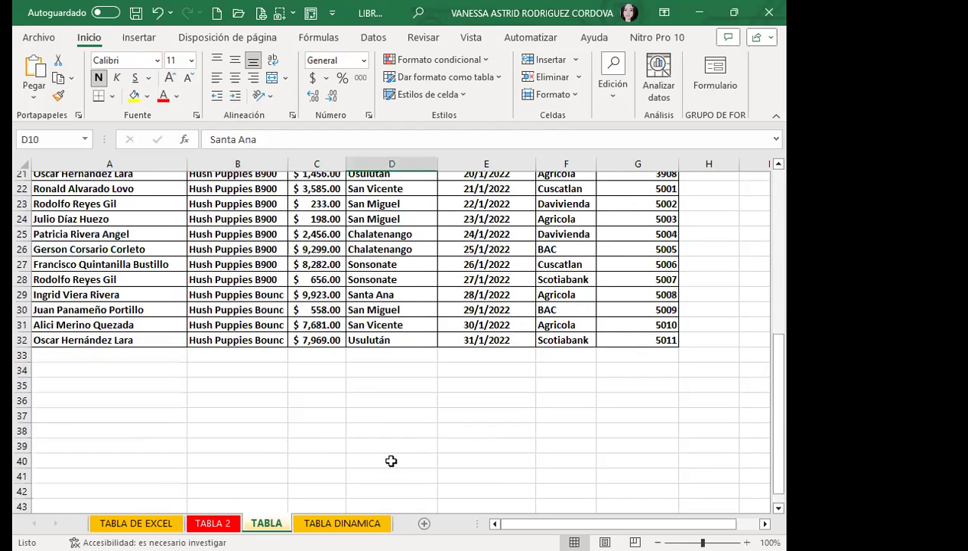
left_click(139, 37)
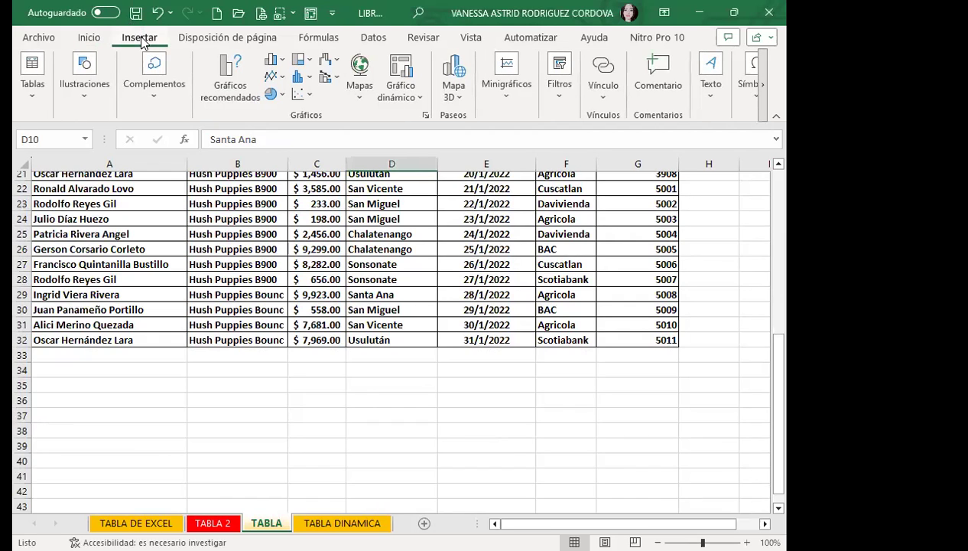
Start a pivot table from the sales data with an existing-sheet destination, then cancel the dialog.
left_click(29, 96)
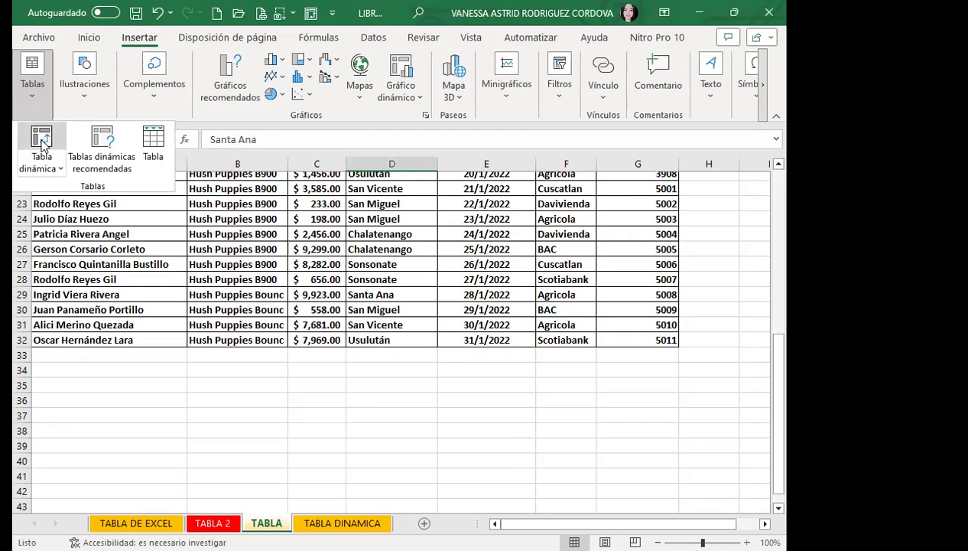
left_click(42, 142)
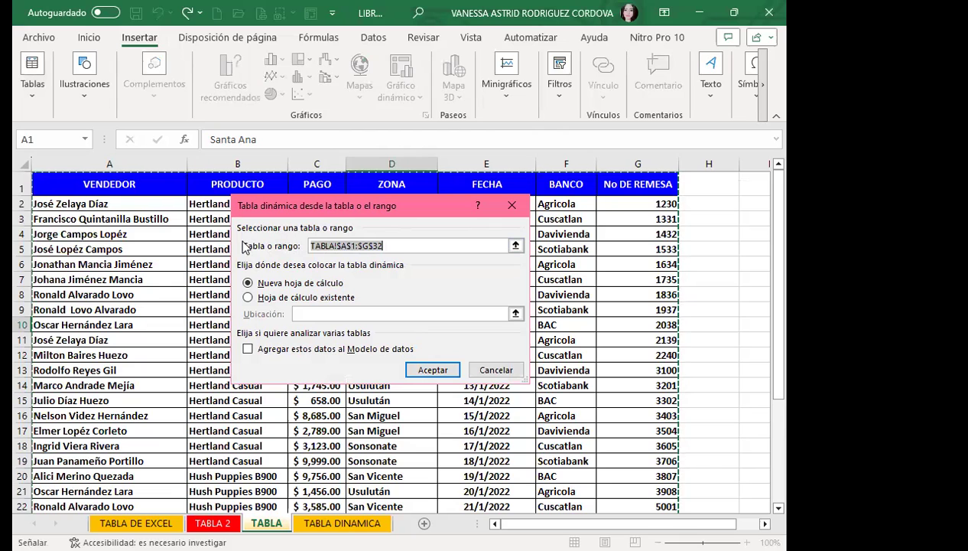
left_click(248, 298)
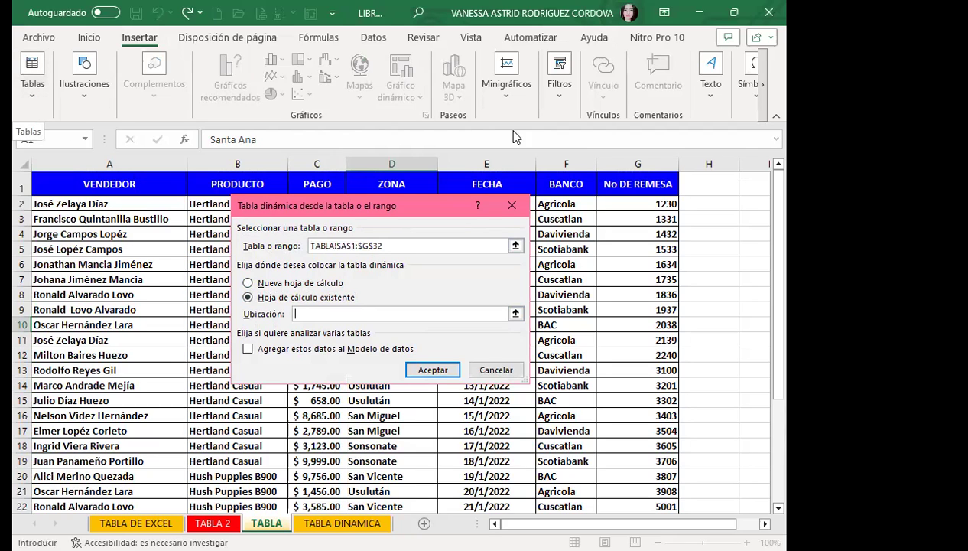
left_click(512, 206)
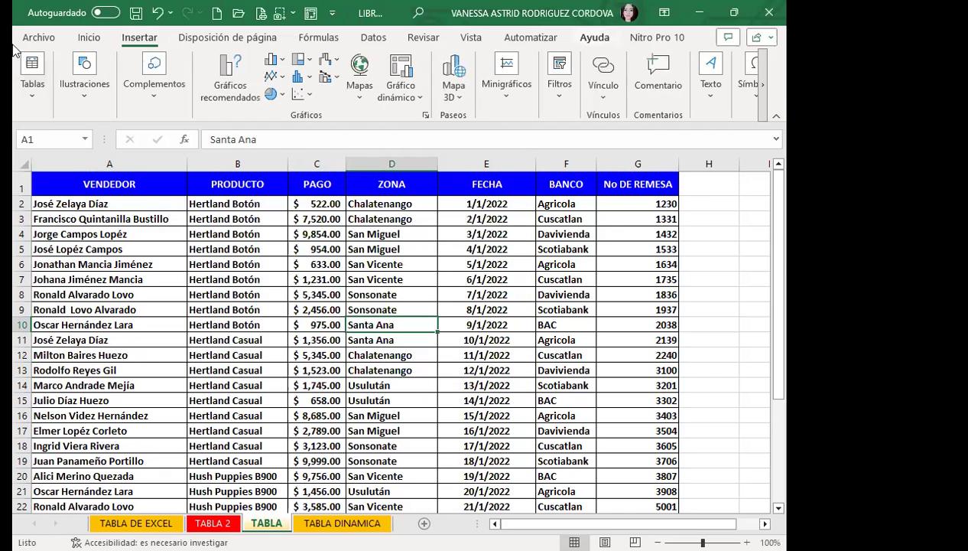
Start a pivot table from TABLA!$A$1:$G$32 with the existing TABLA DINAMICA sheet as its destination.
left_click(26, 95)
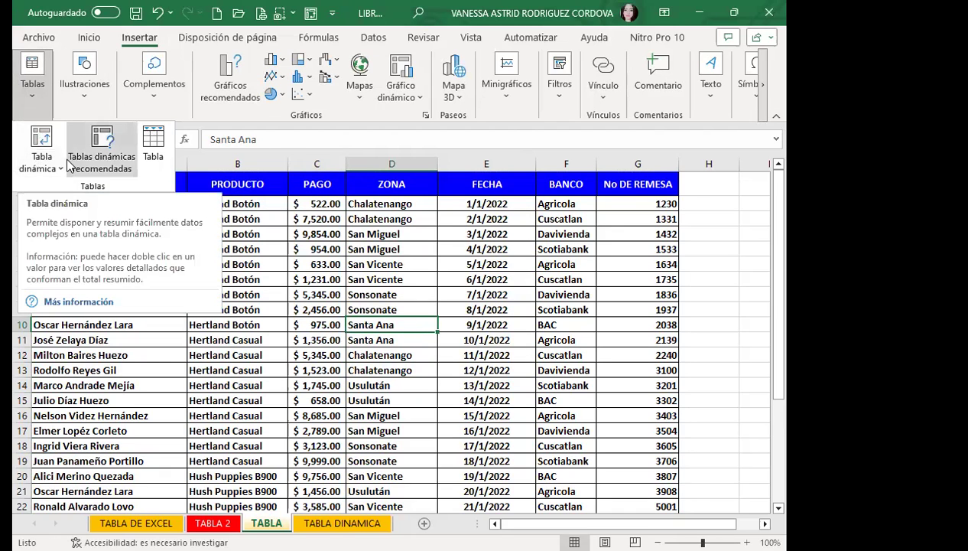
left_click(62, 169)
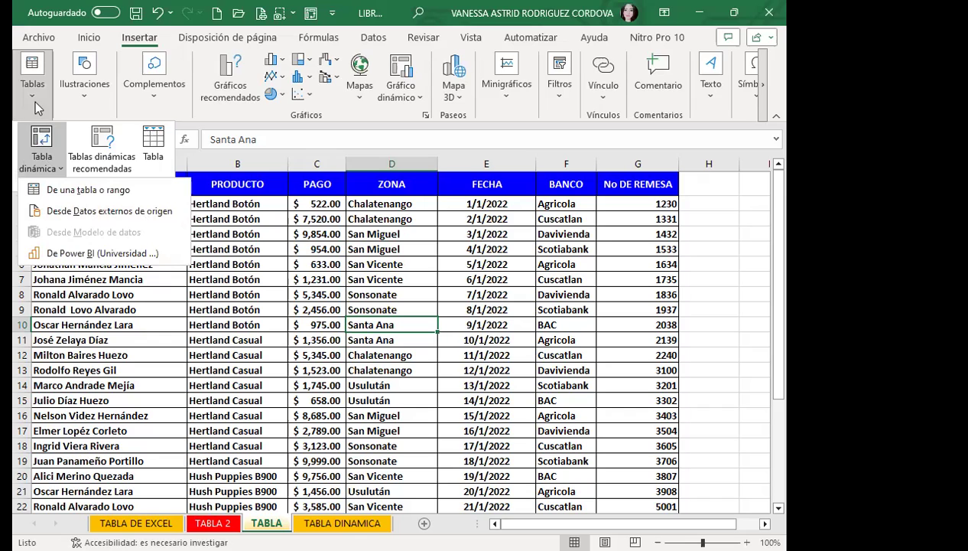
left_click(40, 144)
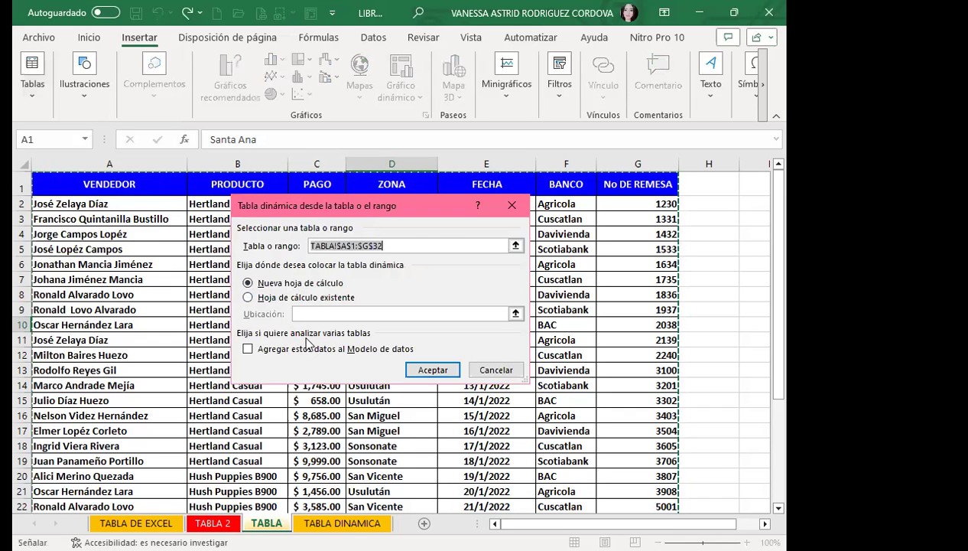
left_click(249, 297)
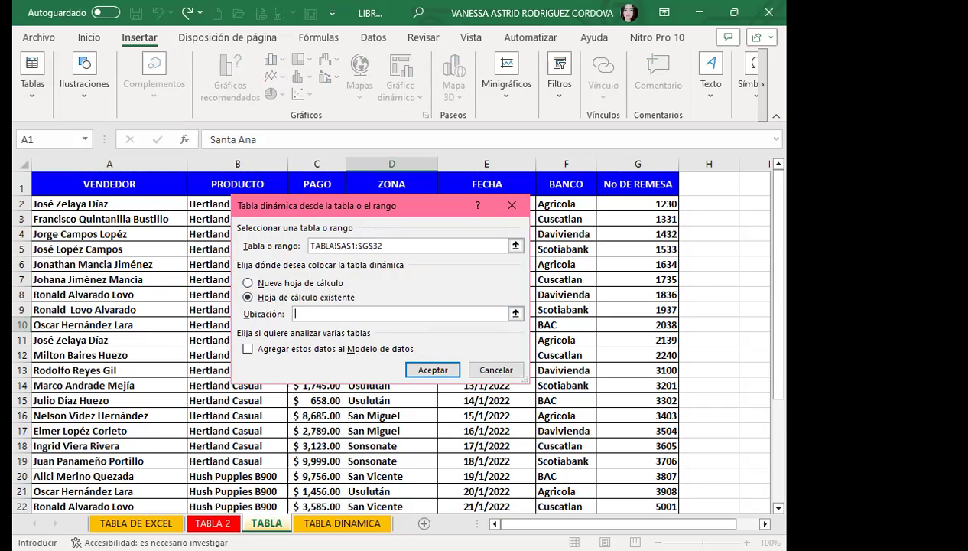
left_click(342, 523)
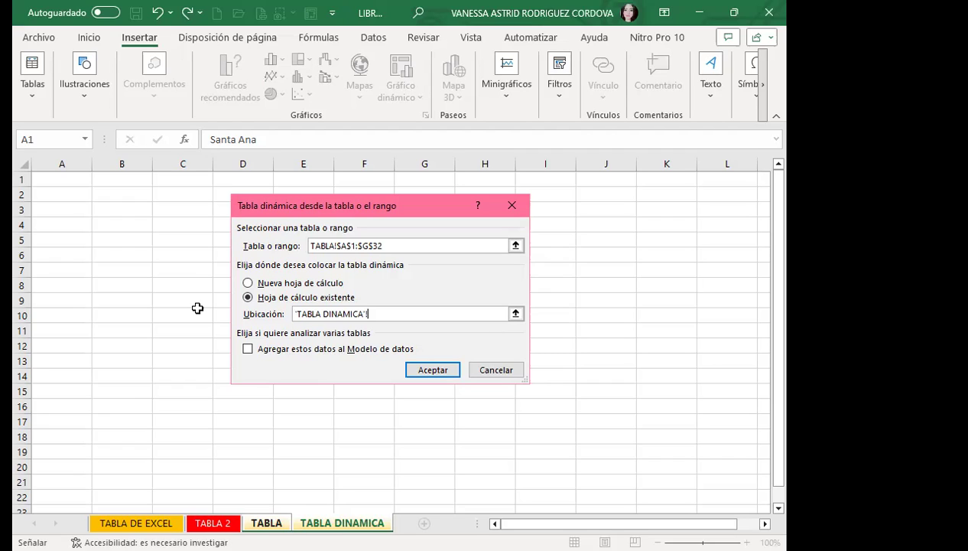
Set the pivot table location to 'TABLA DINAMICA'!$A$3 and create TablaDinámica1 there.
left_click(45, 209)
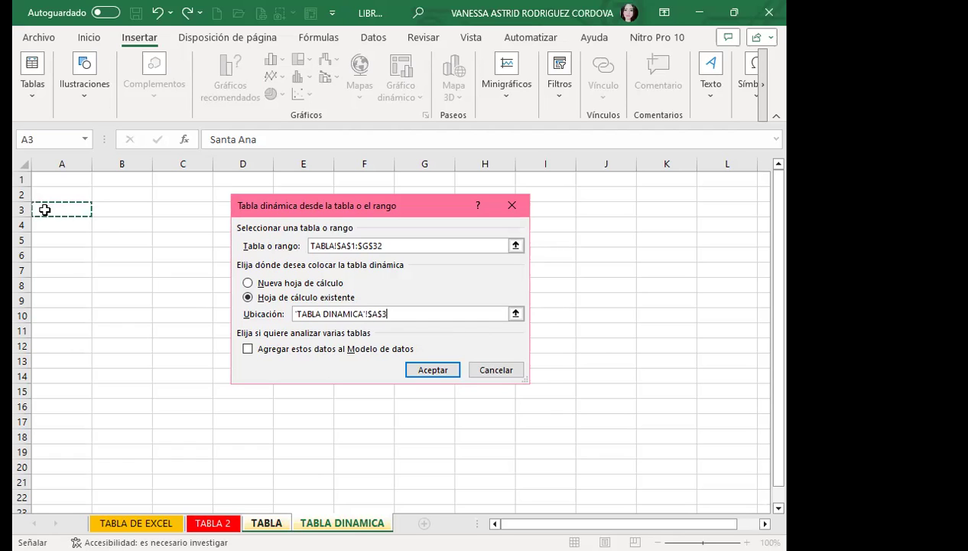
left_click(677, 320)
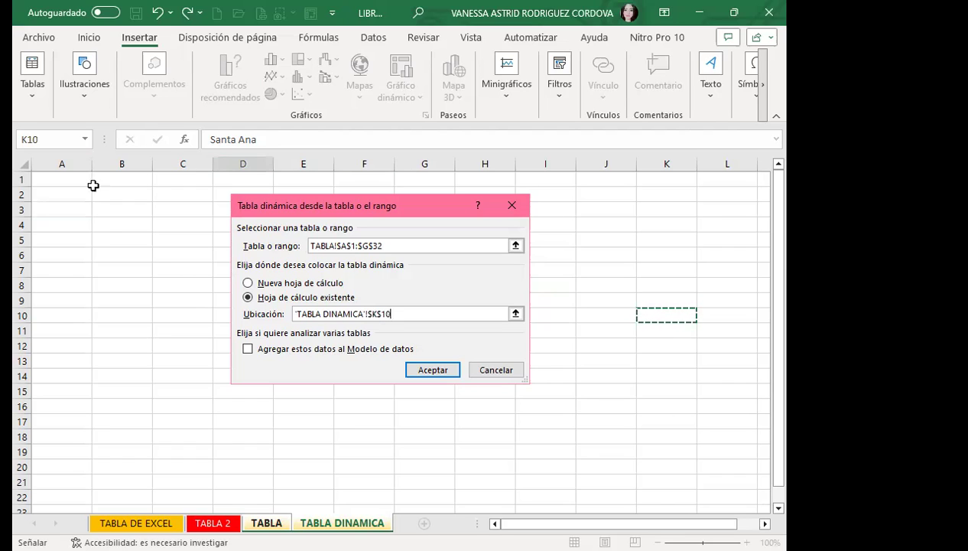
left_click(70, 208)
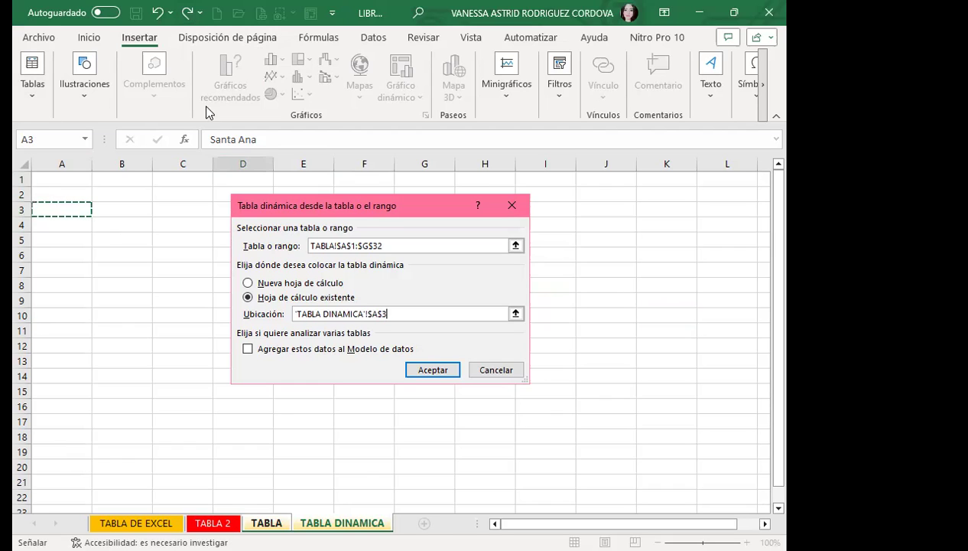
left_click(125, 211)
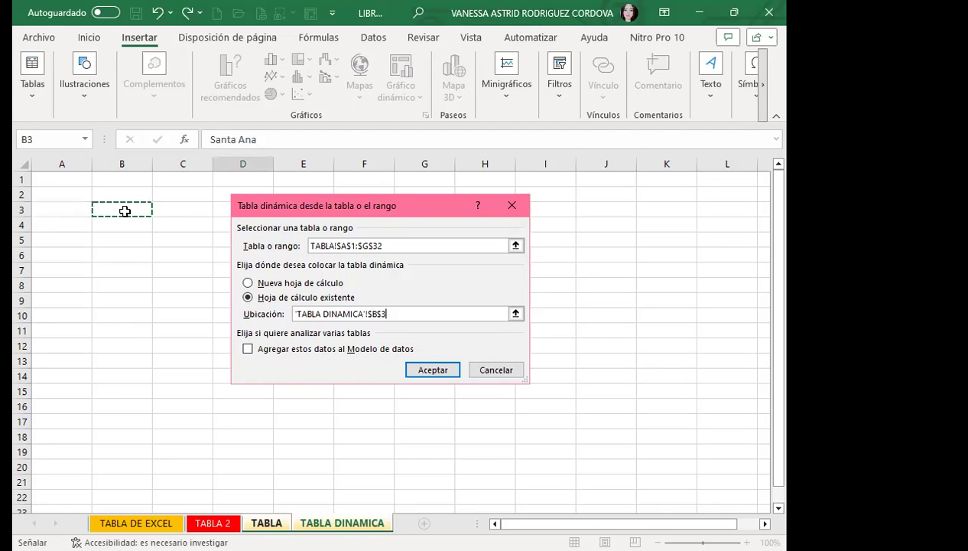
left_click(140, 222)
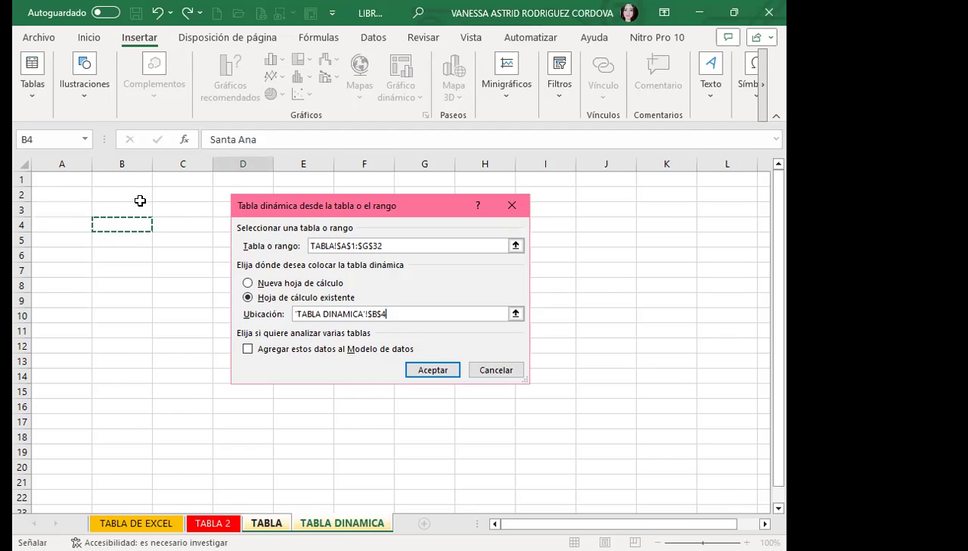
left_click(124, 205)
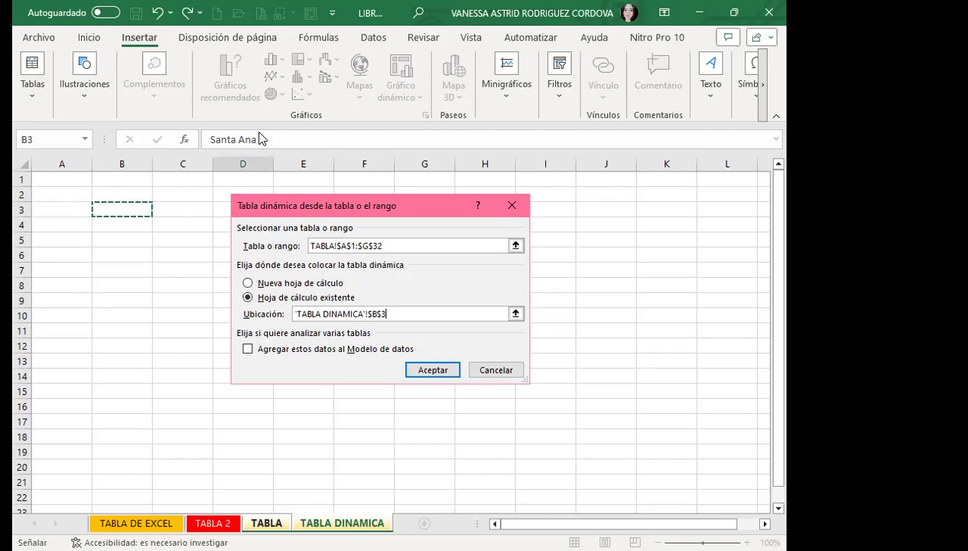
left_click(55, 193)
left_click(52, 179)
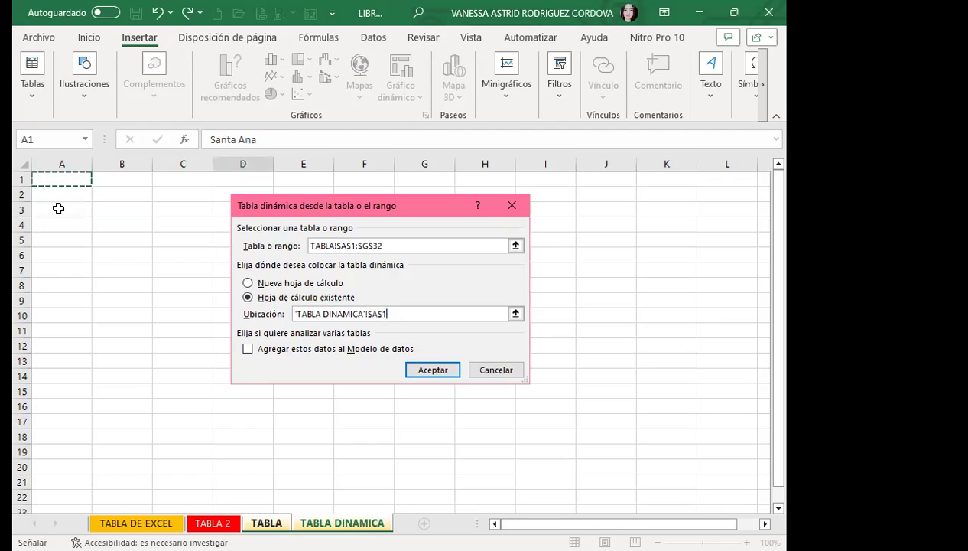
left_click(58, 214)
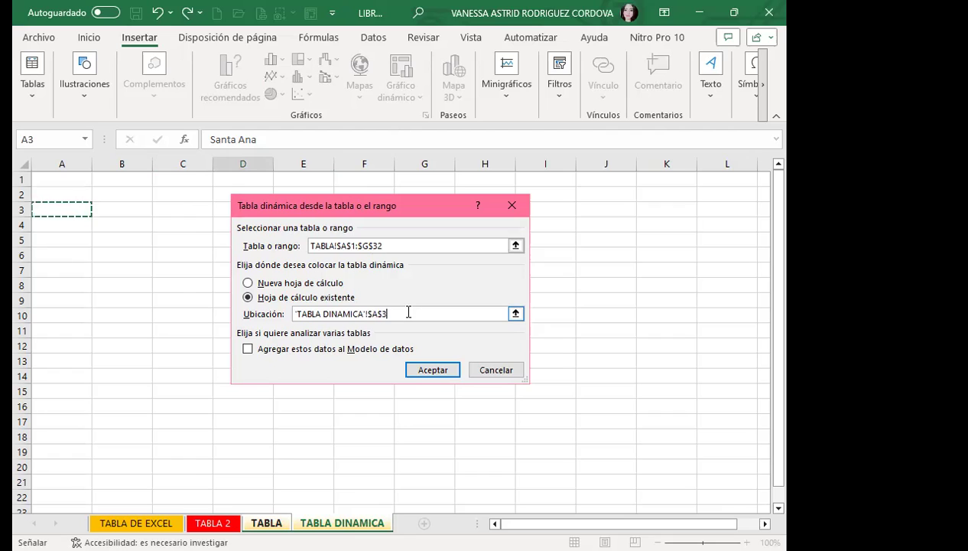
left_click(429, 372)
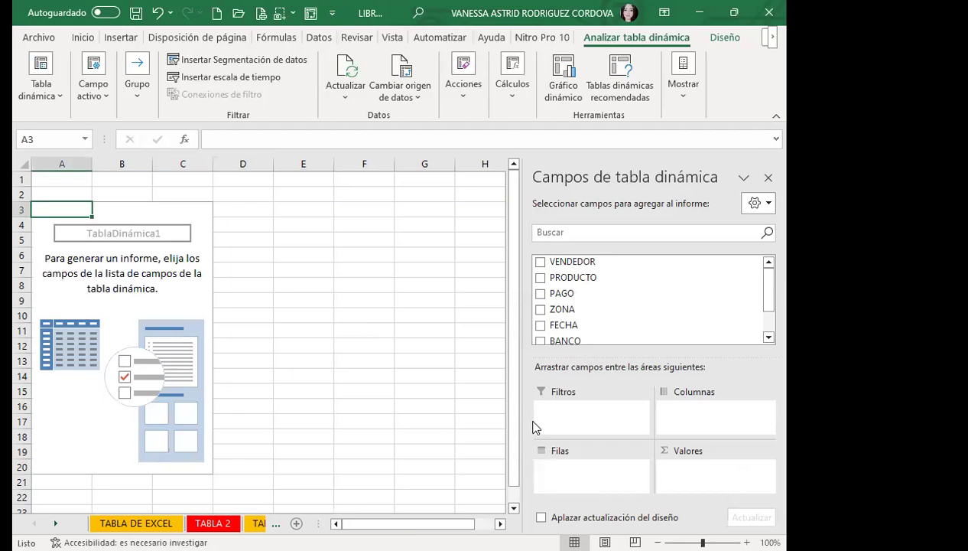
left_click(535, 511)
left_click(725, 37)
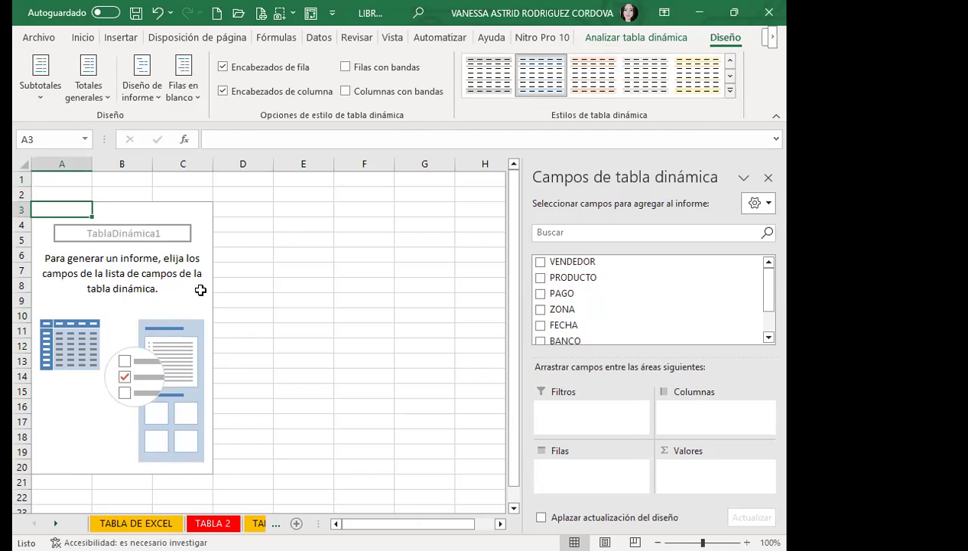
left_click(180, 299)
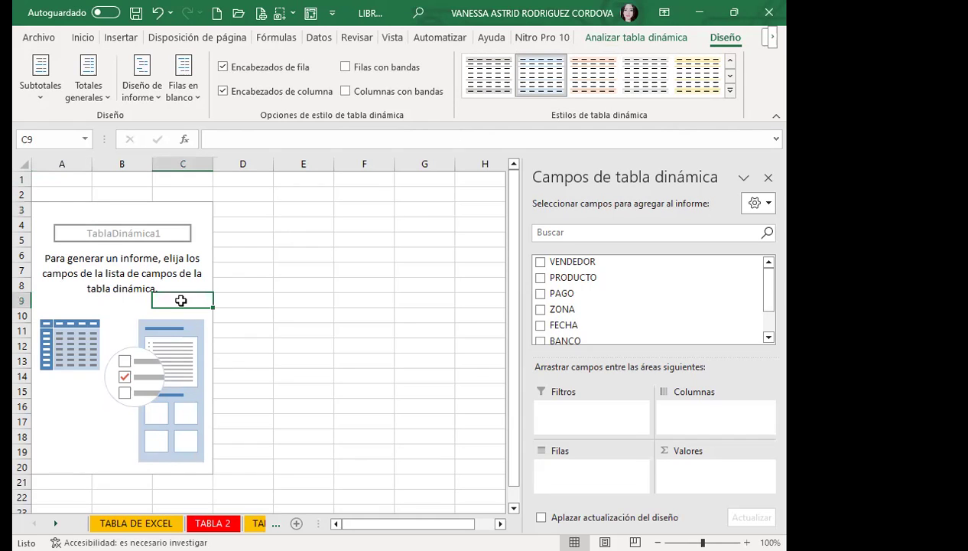
left_click(608, 37)
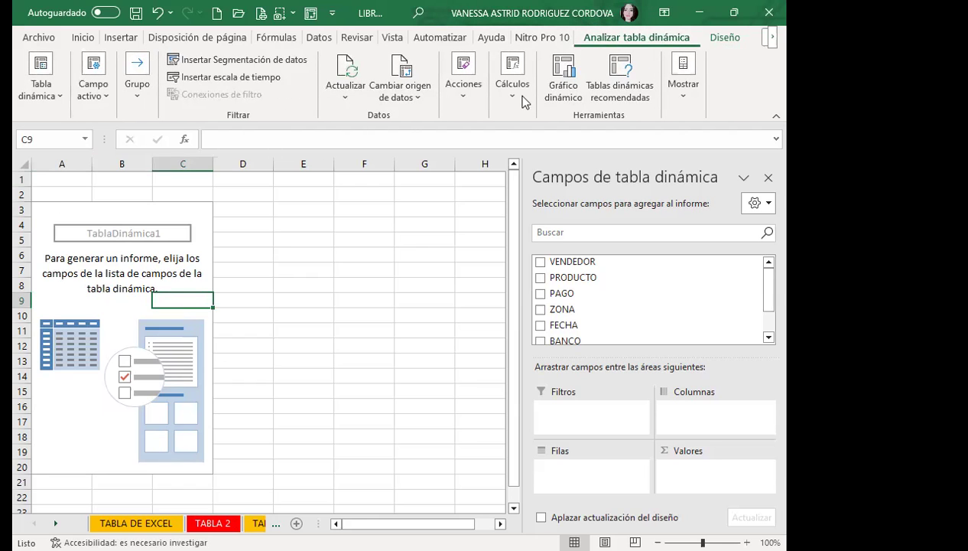
Rename the pivot table from TablaDinámica1 to TablaDinámica_EJER1.
left_click(40, 88)
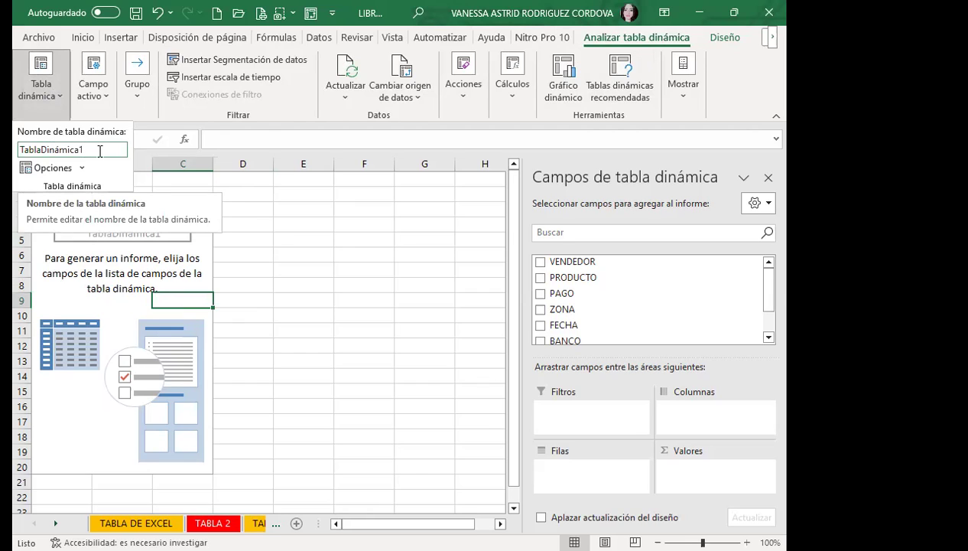
left_click(99, 151)
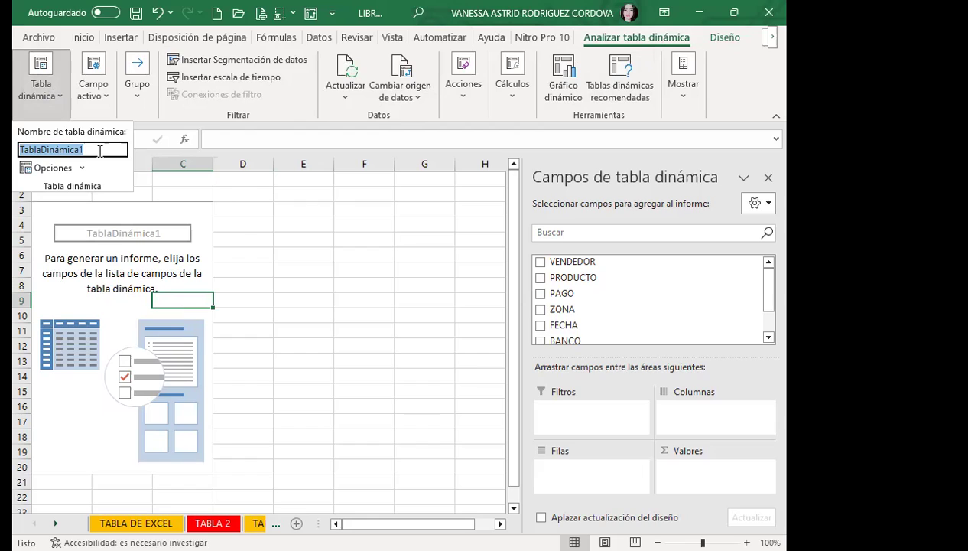
left_click(100, 151)
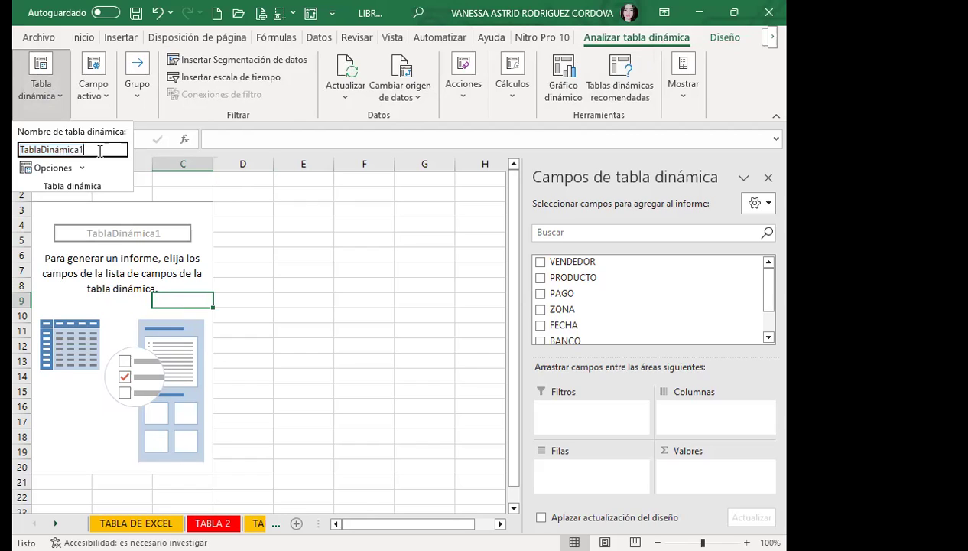
key("BackSpace")
type("_EJER1")
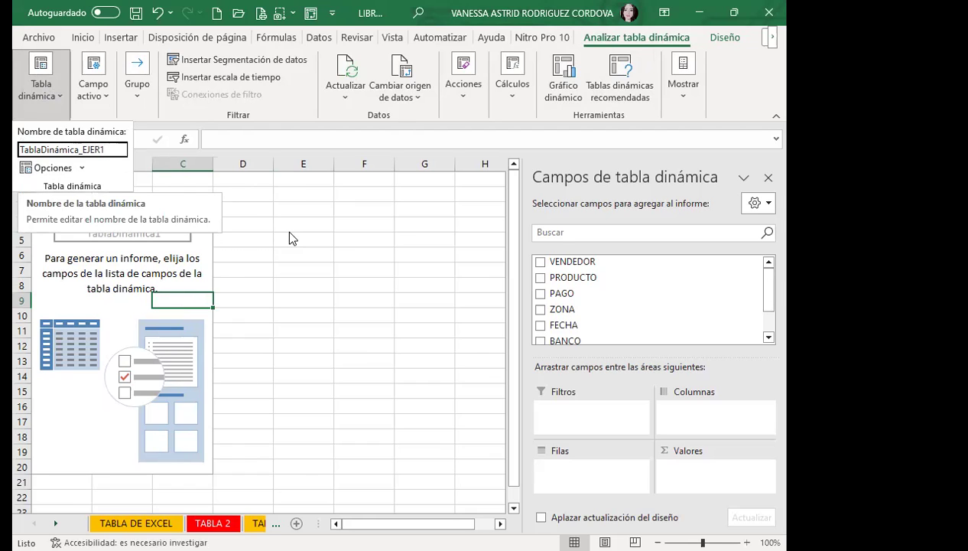
key("Return")
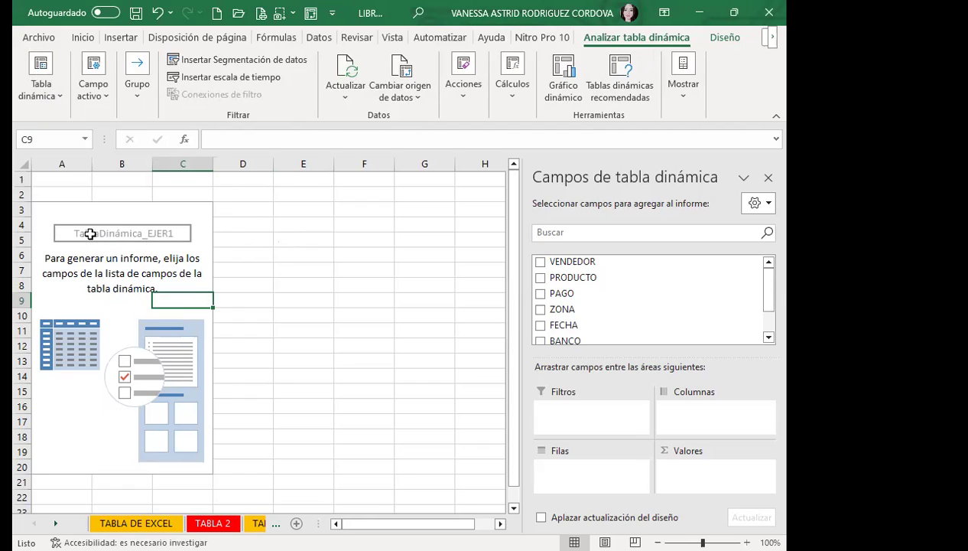
left_click(61, 101)
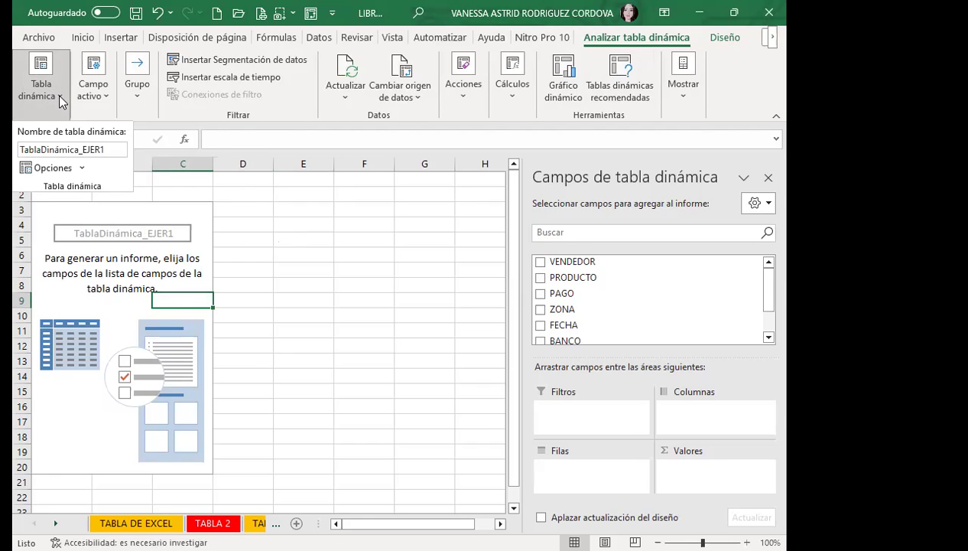
left_click(82, 167)
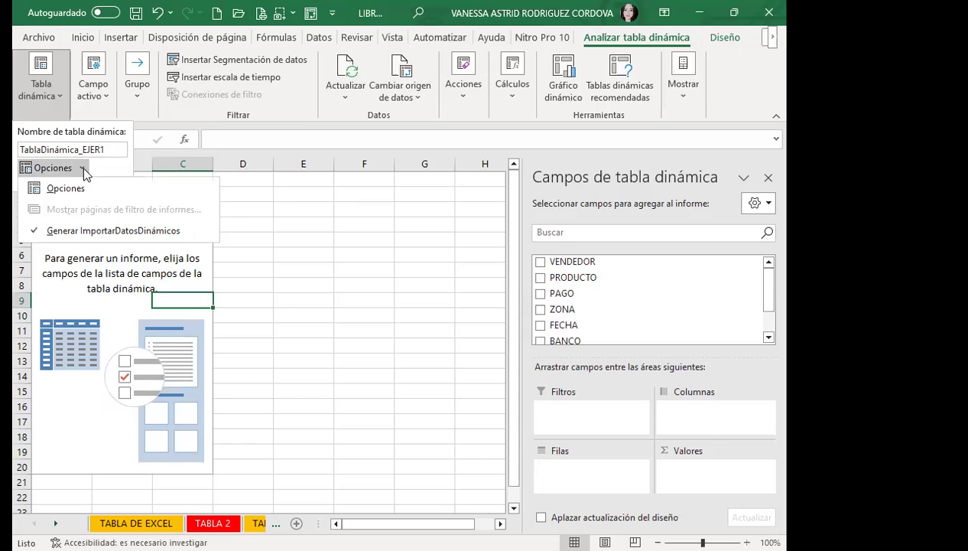
left_click(100, 94)
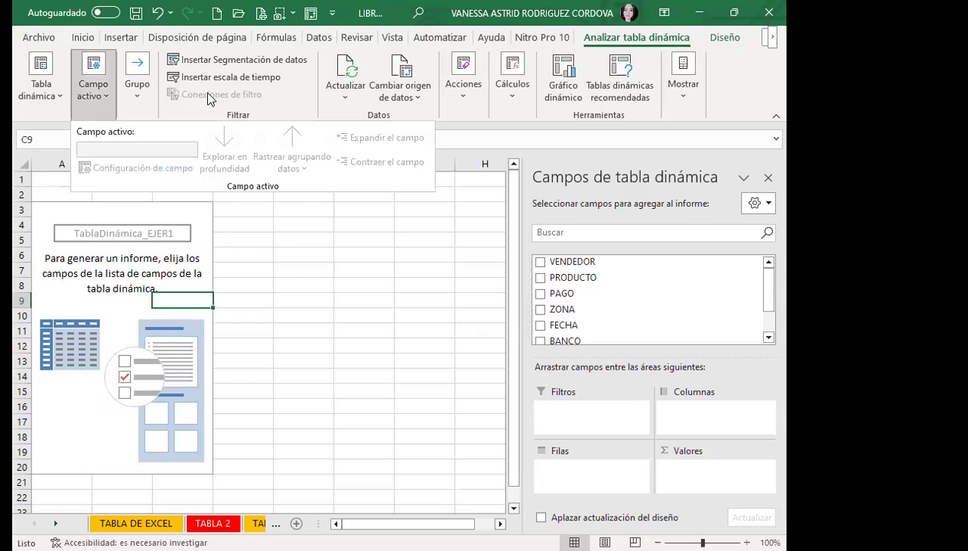
left_click(331, 302)
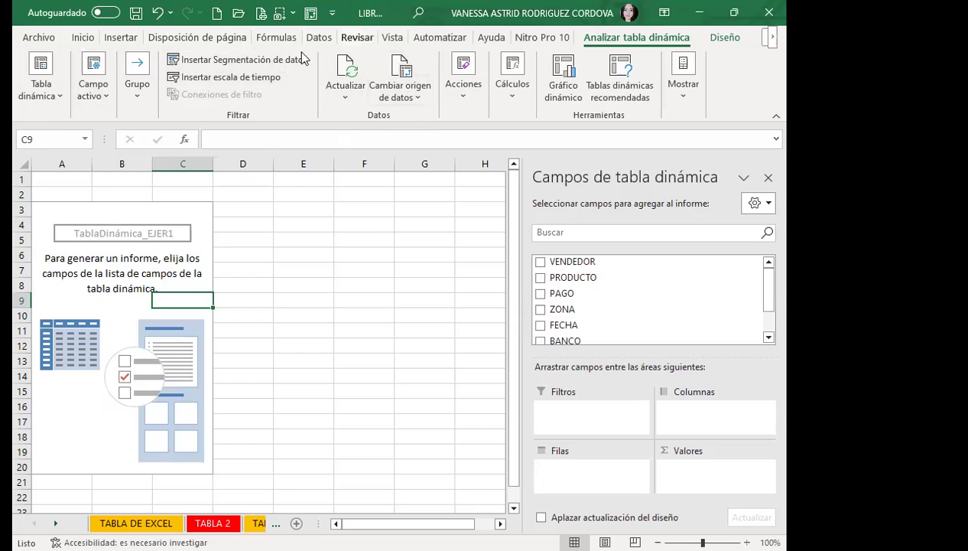
left_click(345, 98)
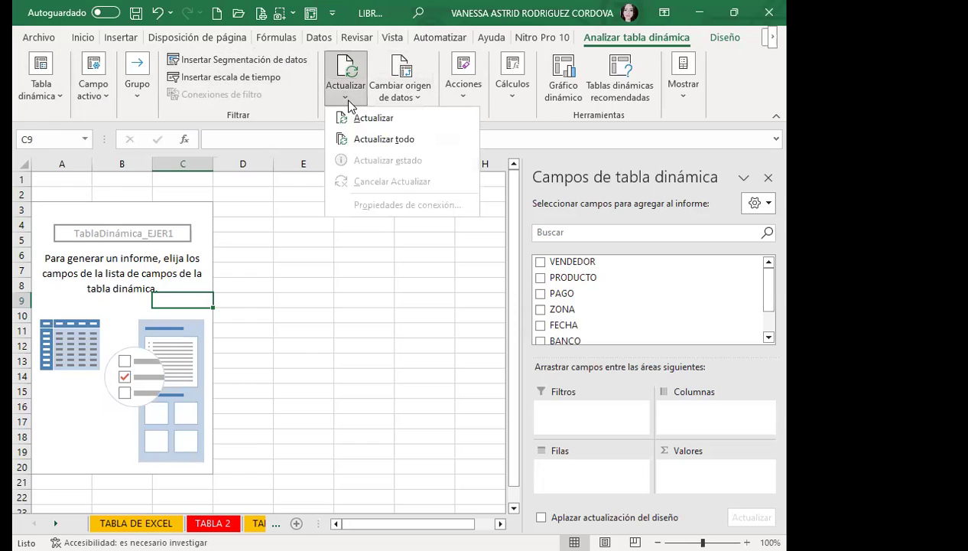
left_click(141, 265)
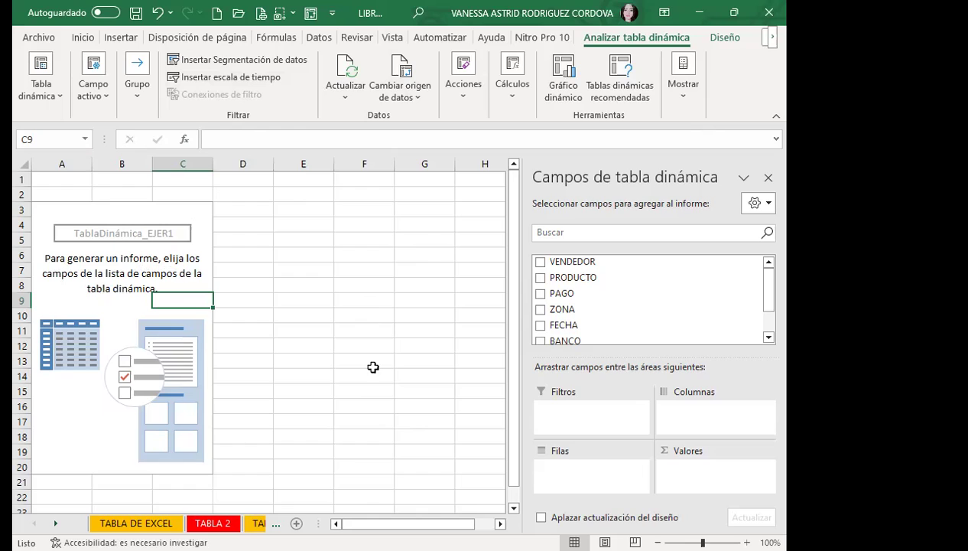
left_click(333, 98)
left_click(337, 100)
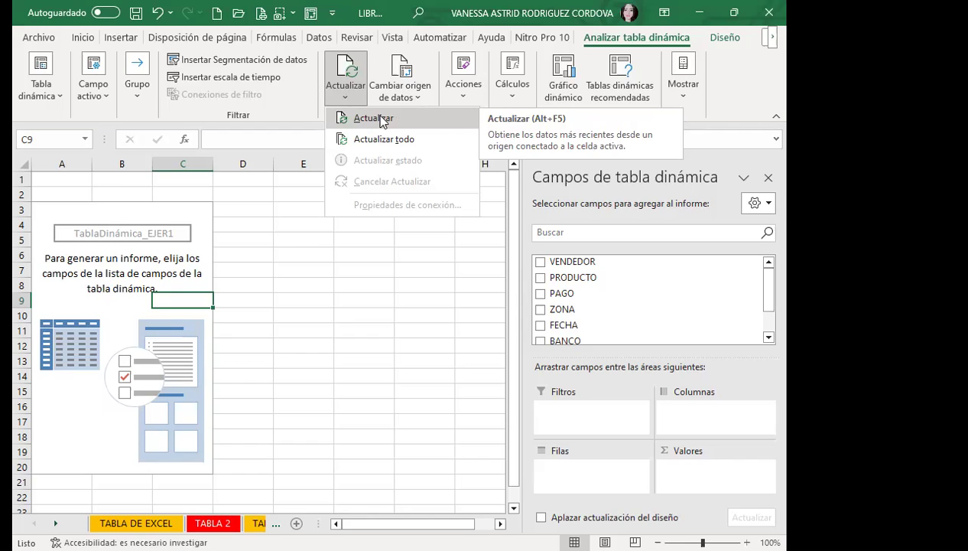
left_click(420, 103)
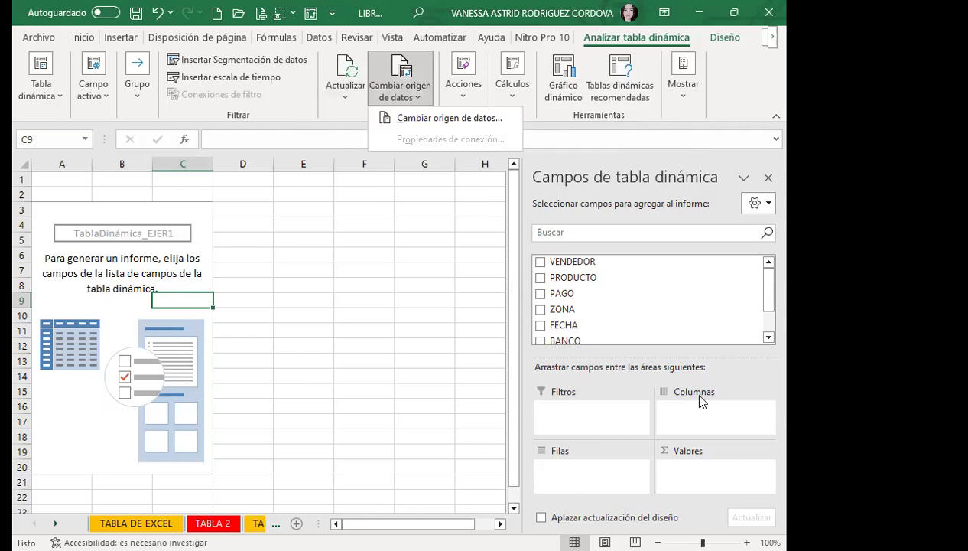
left_click(391, 163)
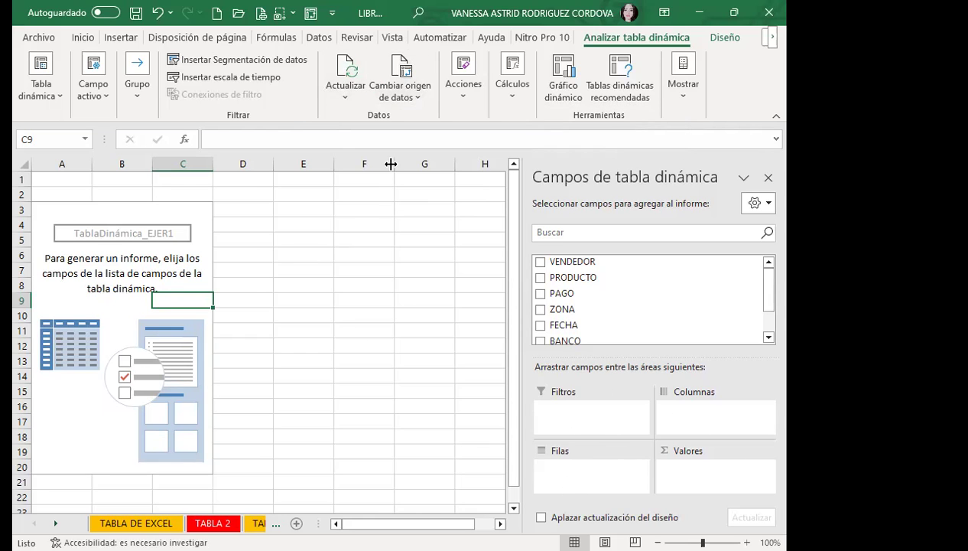
left_click(464, 98)
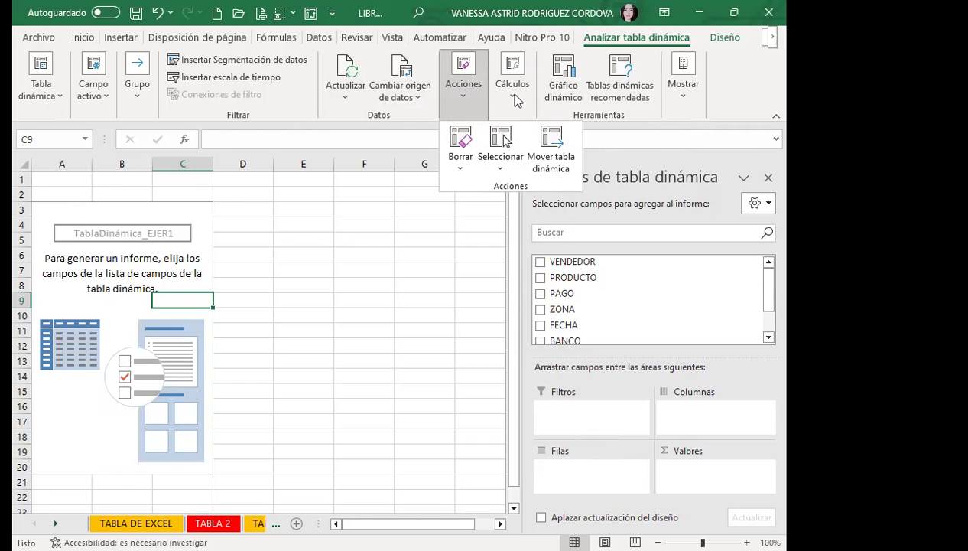
left_click(515, 98)
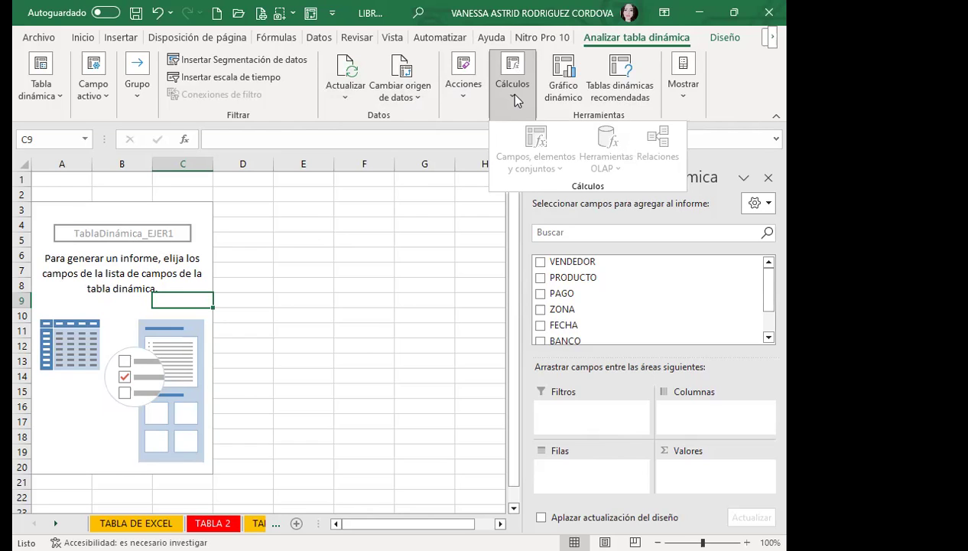
left_click(154, 259)
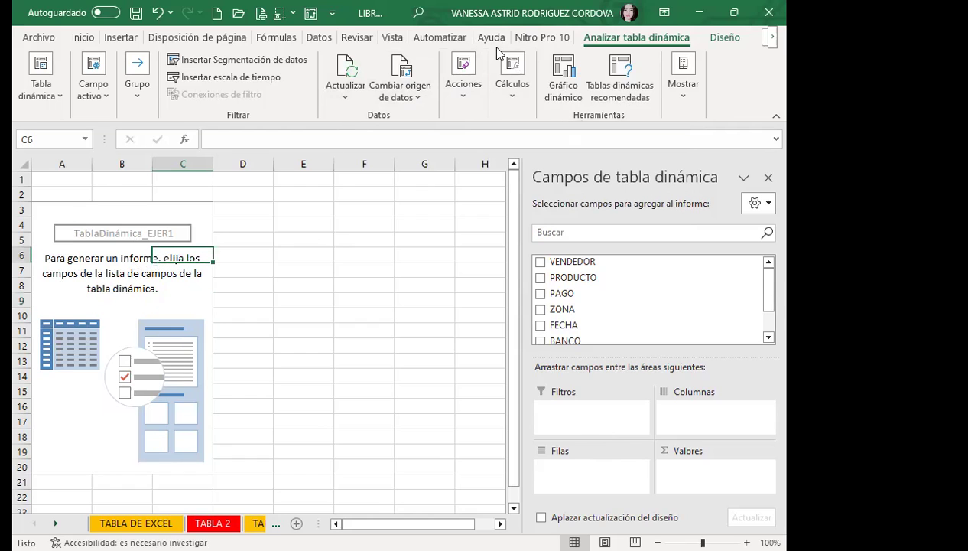
left_click(508, 100)
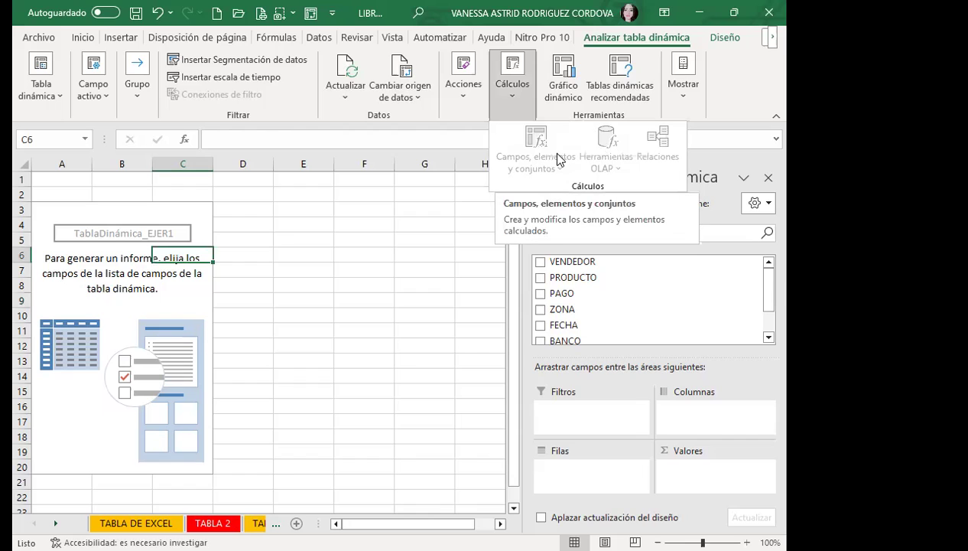
left_click(511, 97)
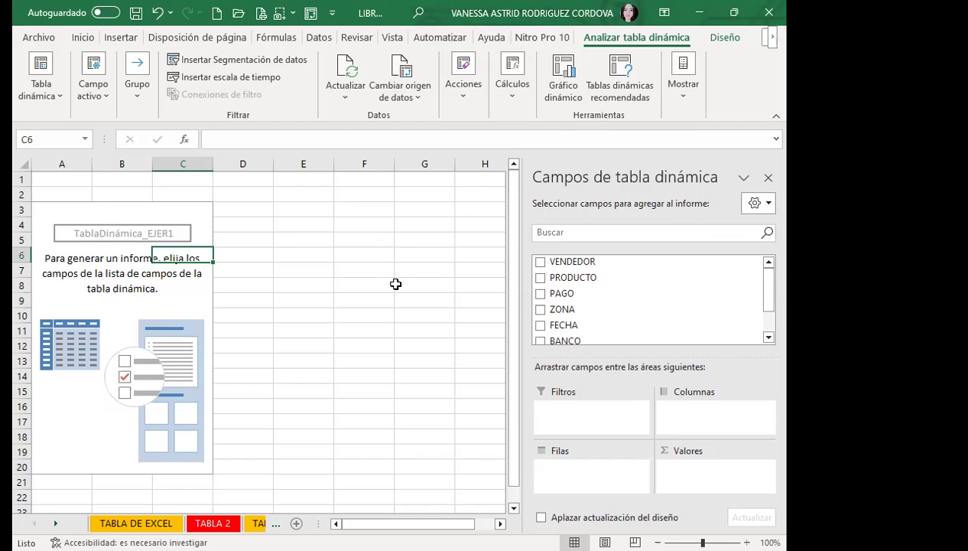
Browse the Claro, Medio and Oscuro pivot table styles on the Diseño tab without applying one.
left_click(723, 40)
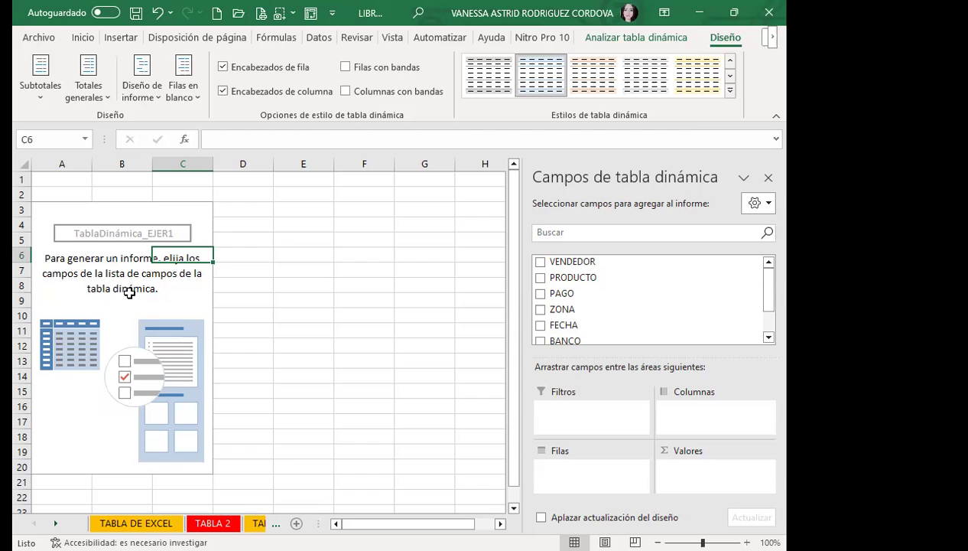
left_click(731, 90)
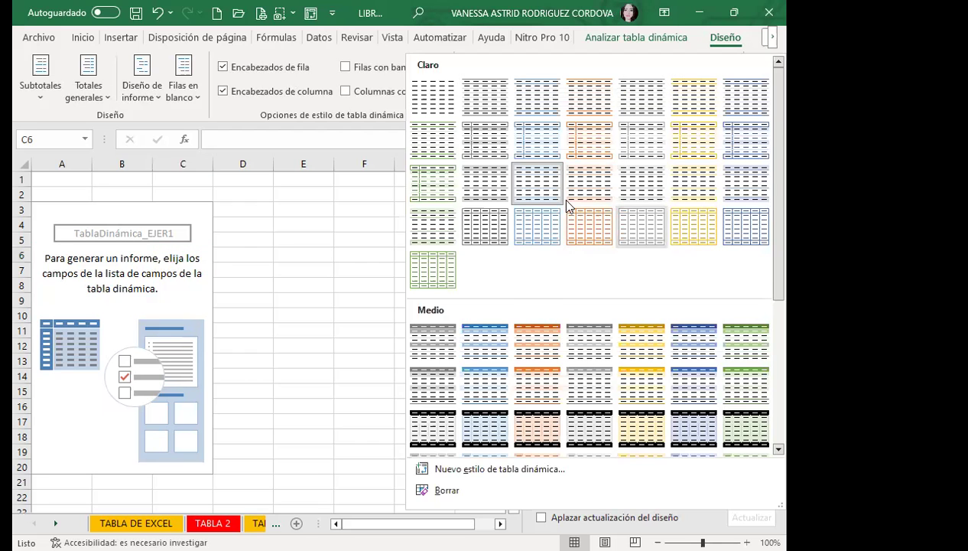
scroll(537, 278, "down", 5)
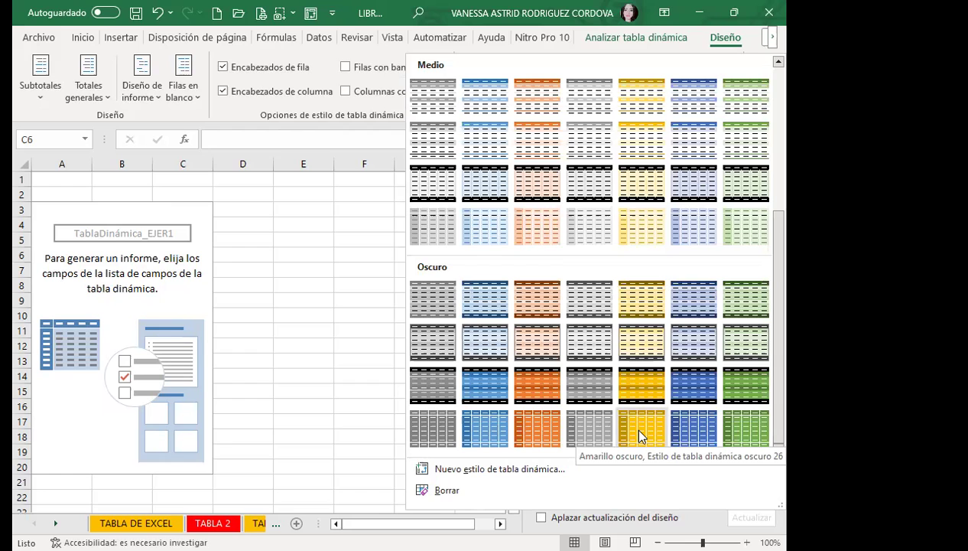
scroll(535, 390, "up", 3)
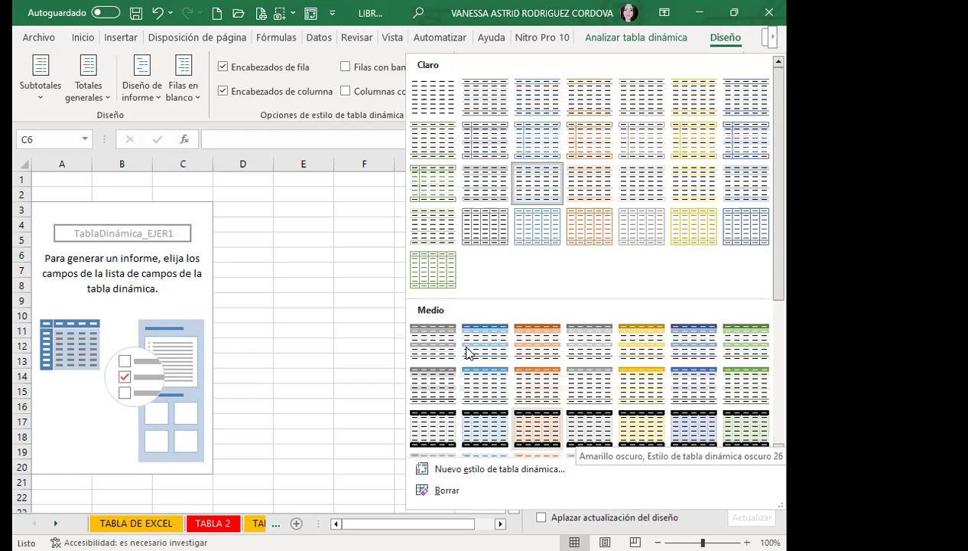
left_click(174, 302)
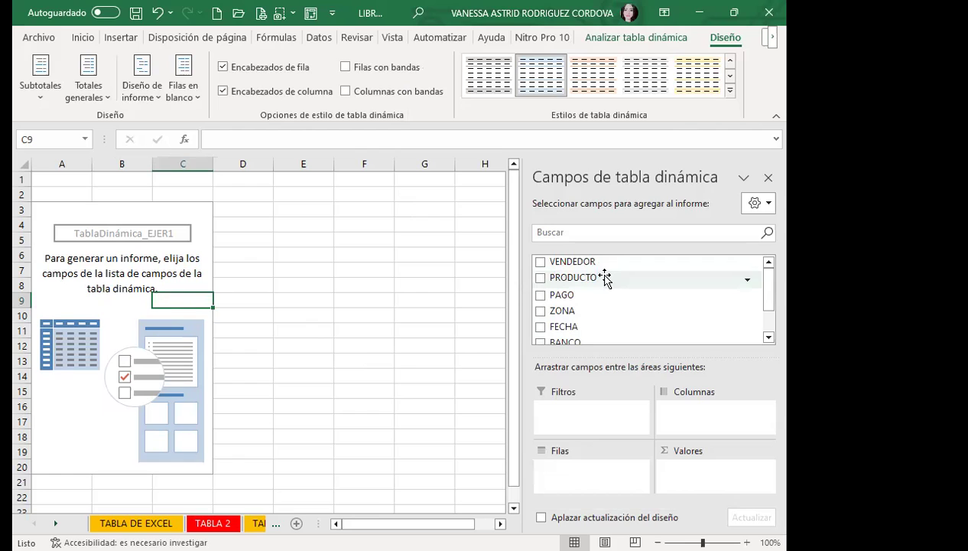
Tick the PAGO field so the pivot table shows Suma de PAGO of 126765.
scroll(563, 318, "down", 2)
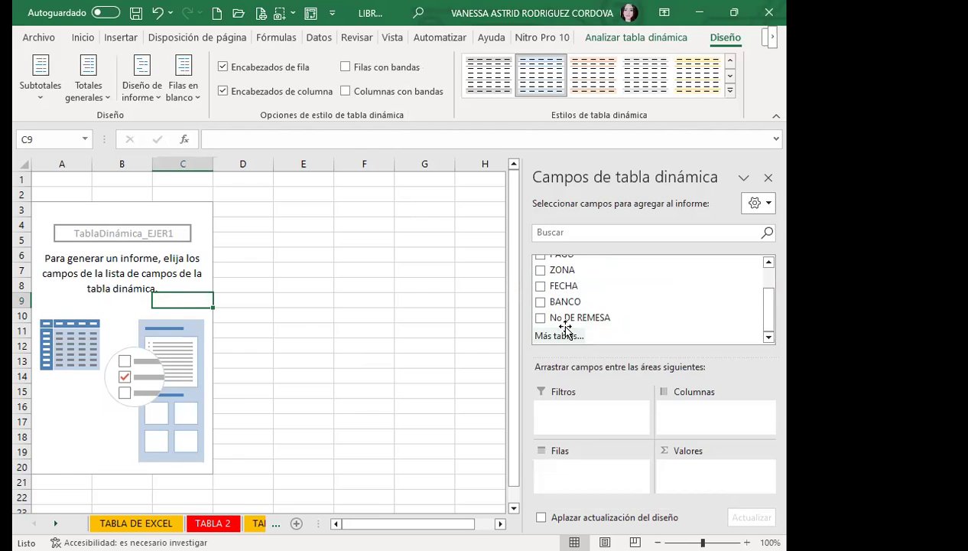
scroll(562, 321, "up", 2)
left_click(540, 290)
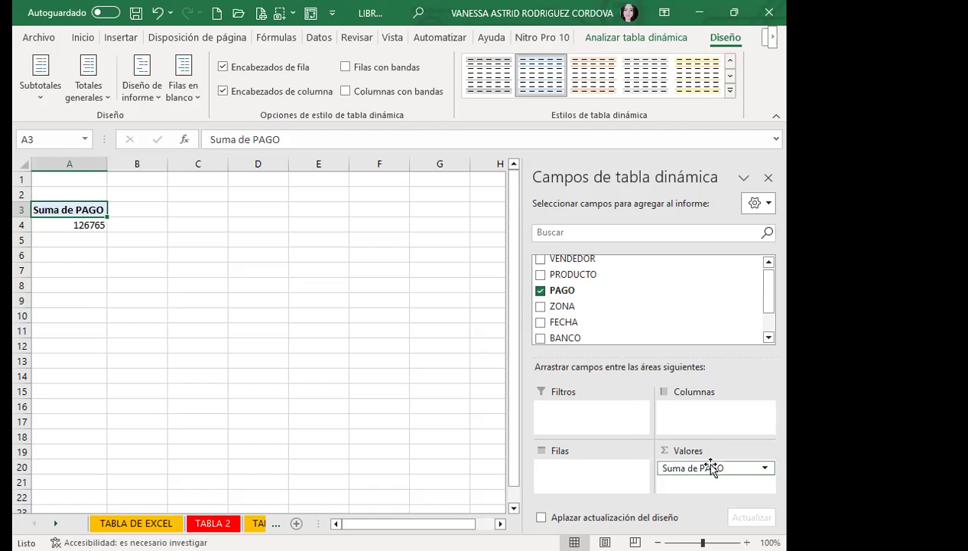
Try count, average, max, min and product summaries for PAGO, then keep Suma.
left_click(765, 467)
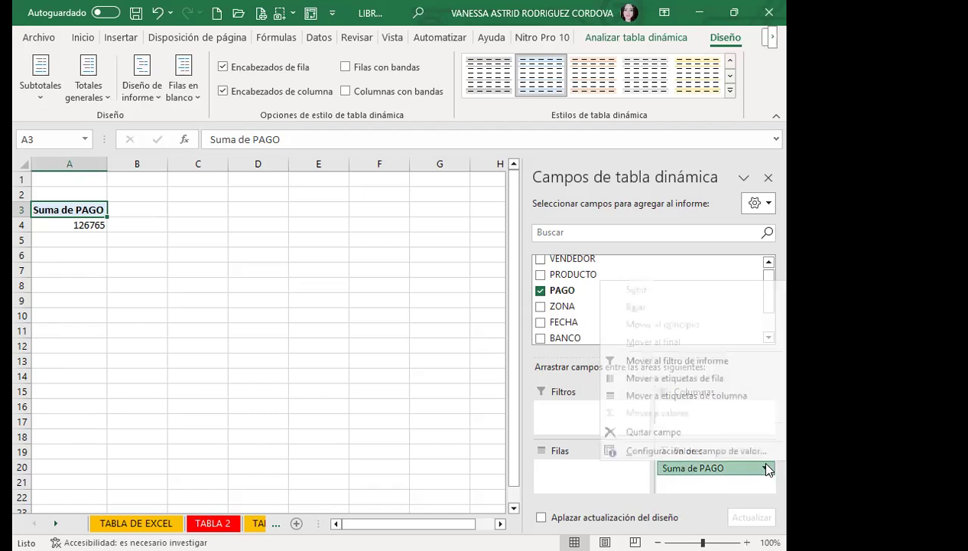
left_click(649, 451)
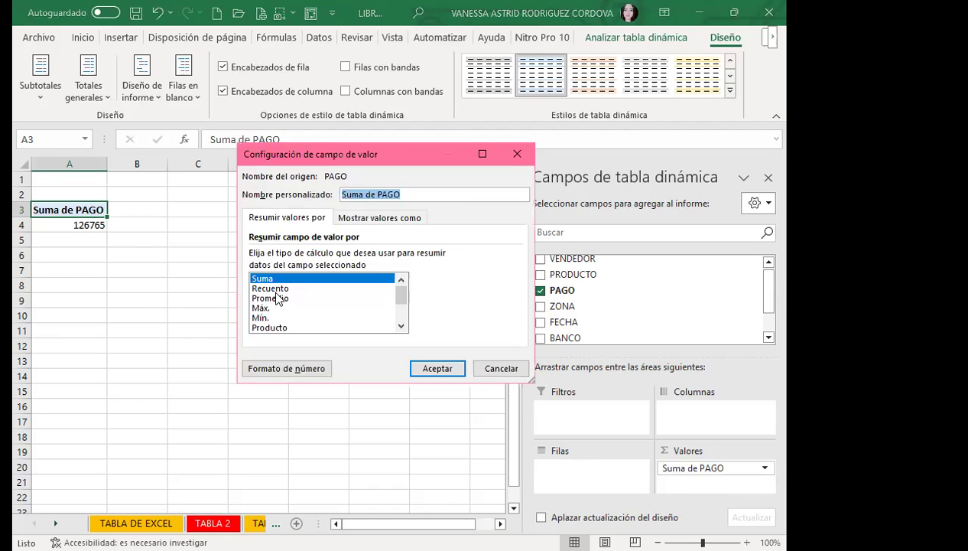
left_click(276, 291)
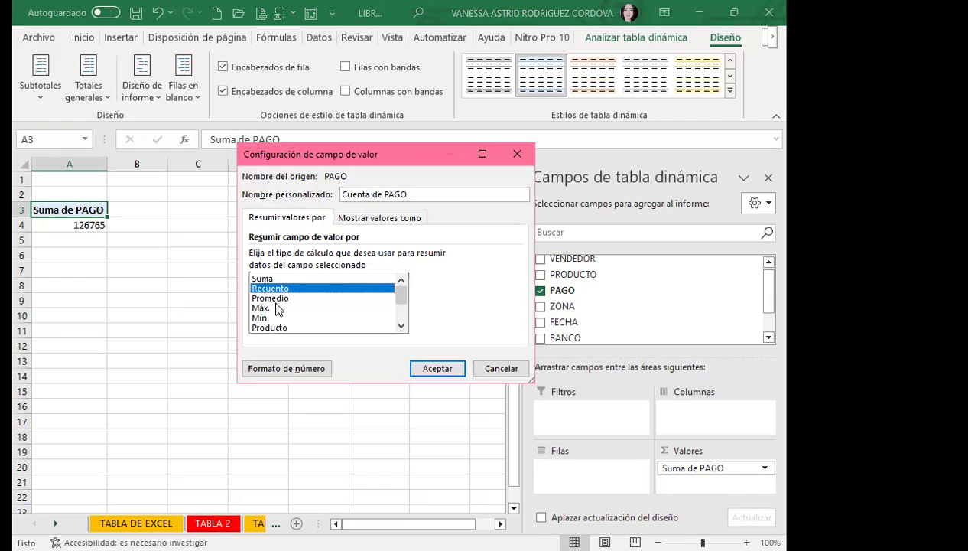
left_click(278, 299)
left_click(260, 308)
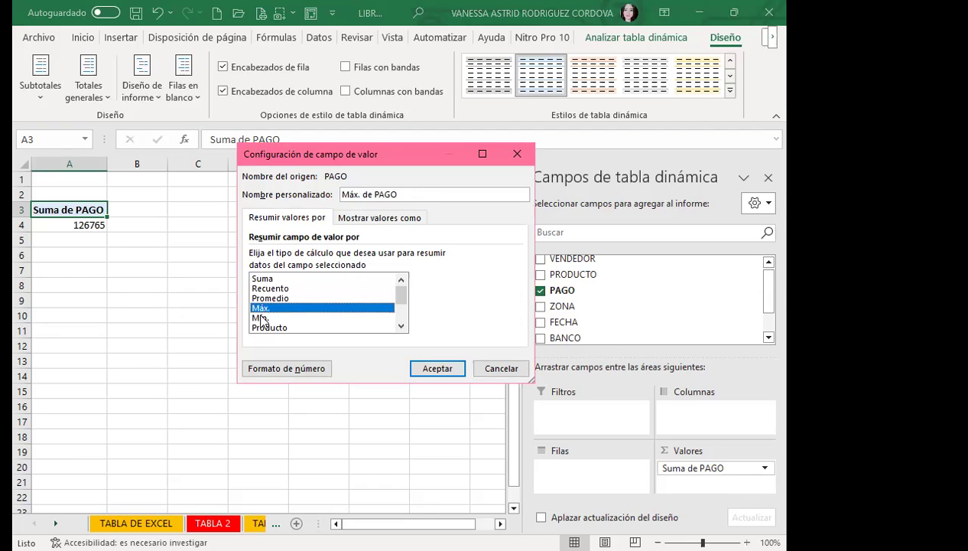
left_click(273, 318)
left_click(277, 326)
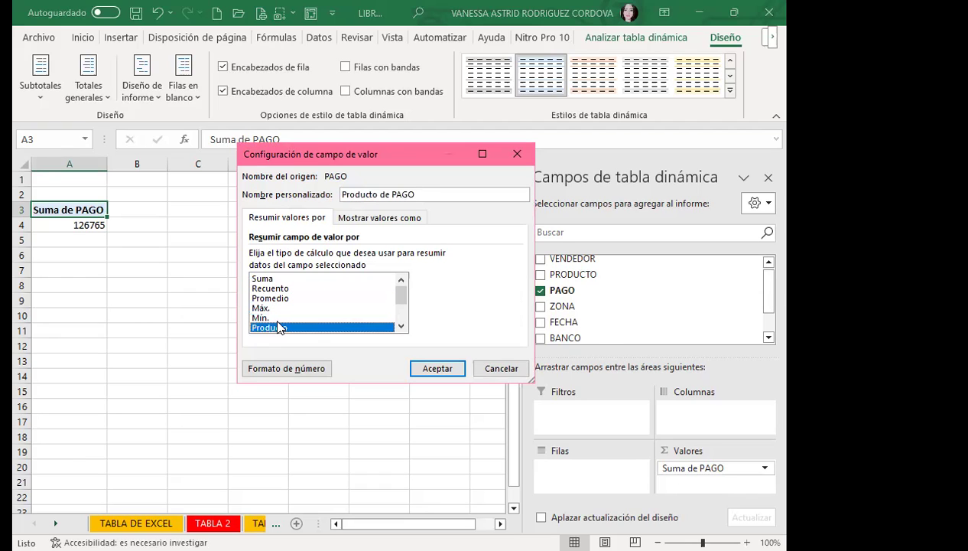
scroll(277, 310, "down", 2)
scroll(264, 328, "up", 2)
left_click(267, 279)
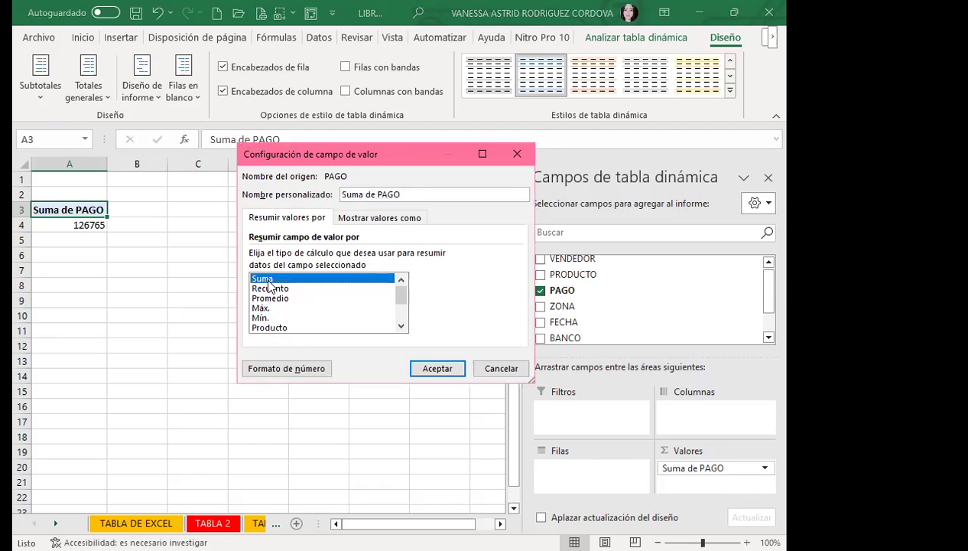
left_click(450, 365)
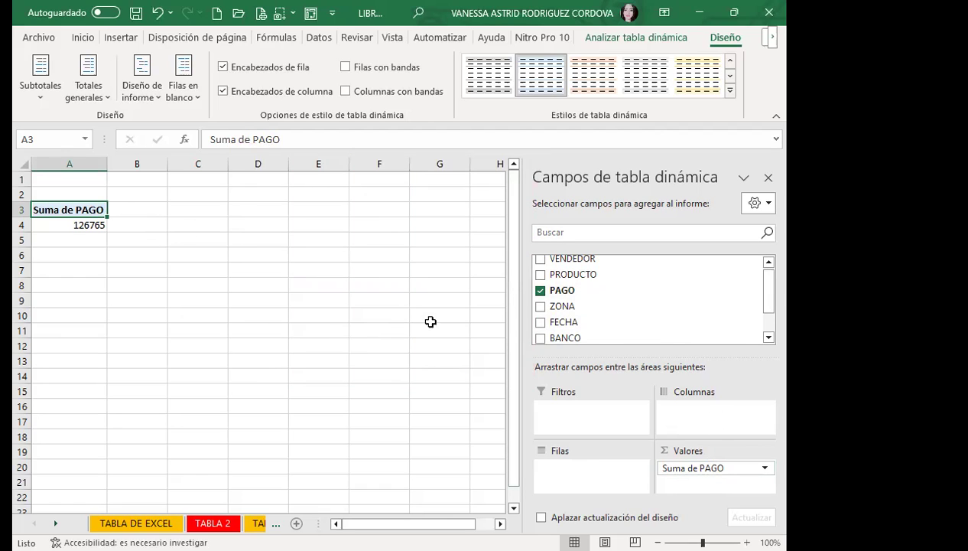
Place BANCO in the report filter area and PRODUCTO in the rows.
left_click(541, 339)
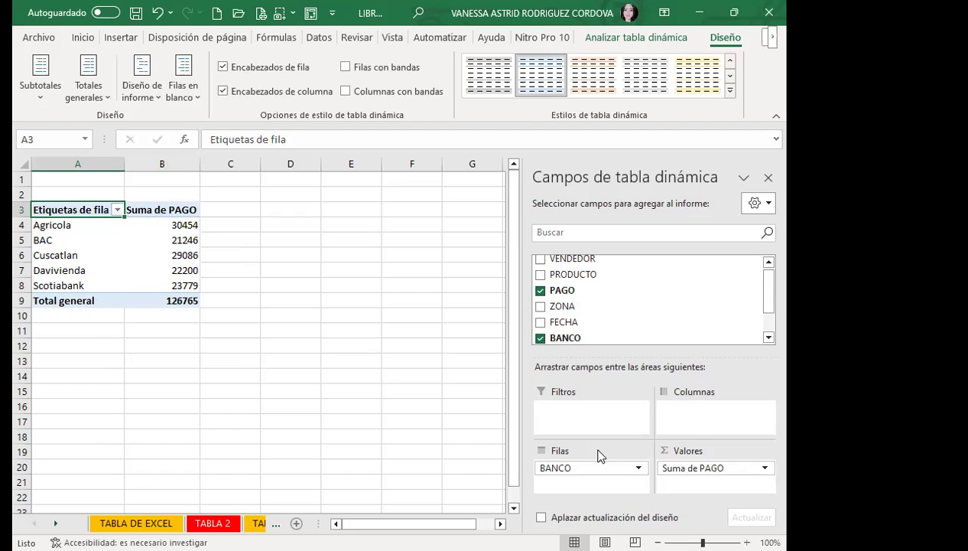
left_click_drag(578, 468, 572, 410)
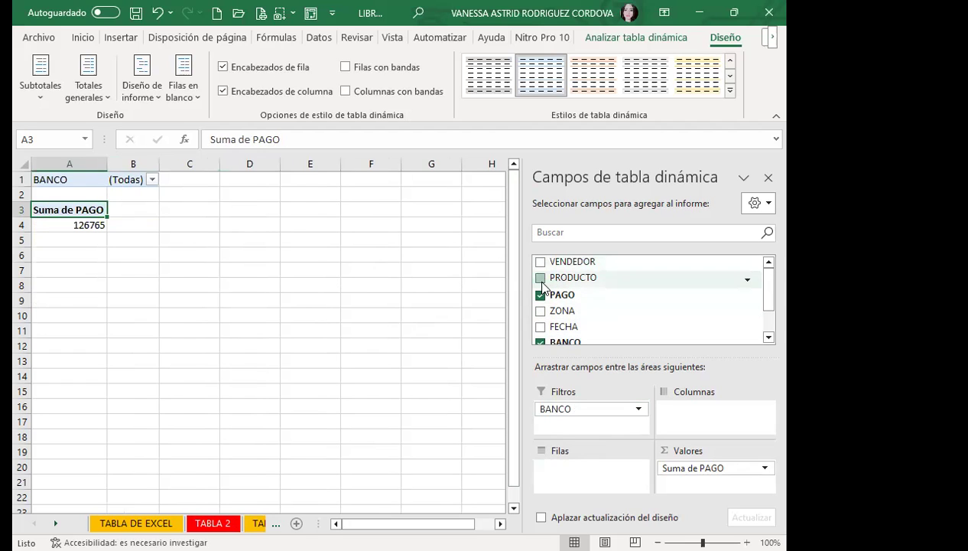
left_click(541, 277)
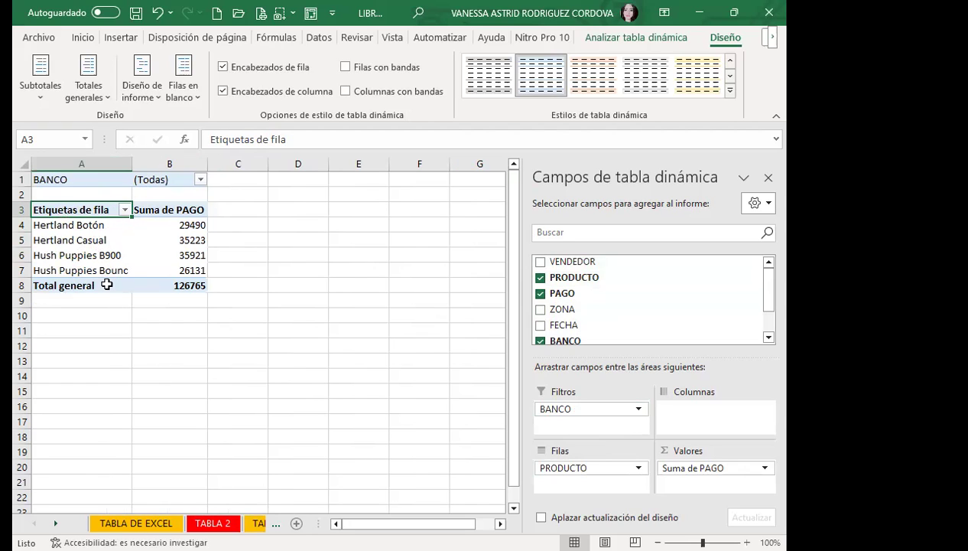
Move ZONA into the columns to show each product's PAGO per zone, then hide the field list.
left_click(159, 342)
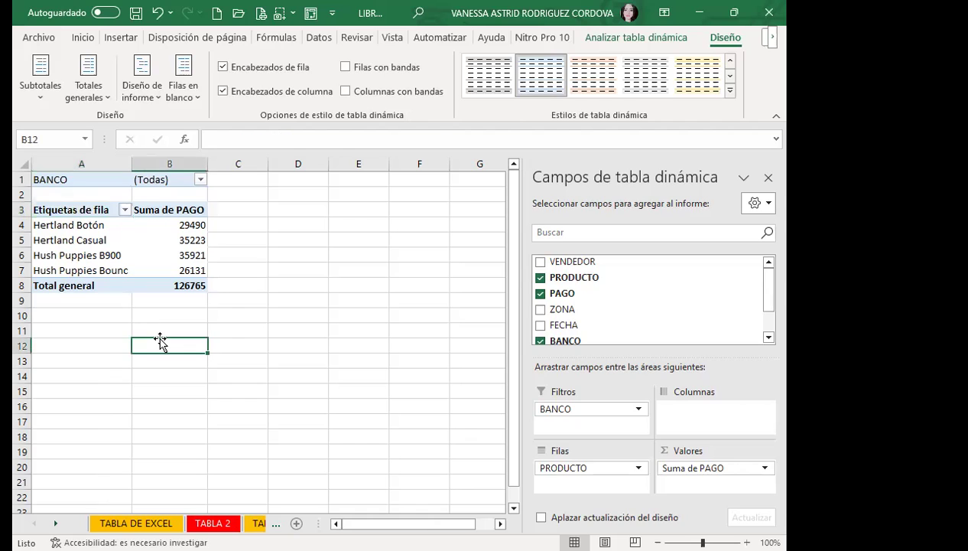
left_click(112, 286)
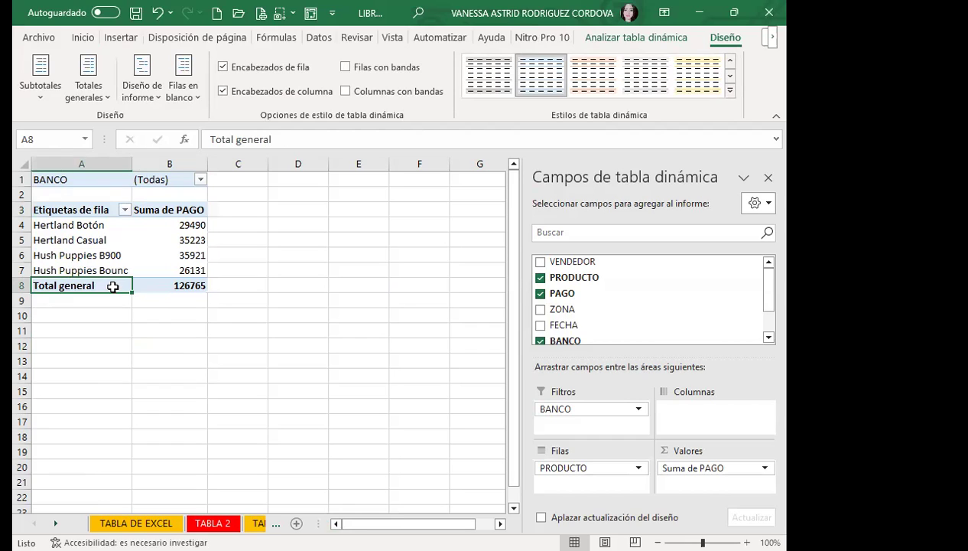
scroll(601, 291, "down", 2)
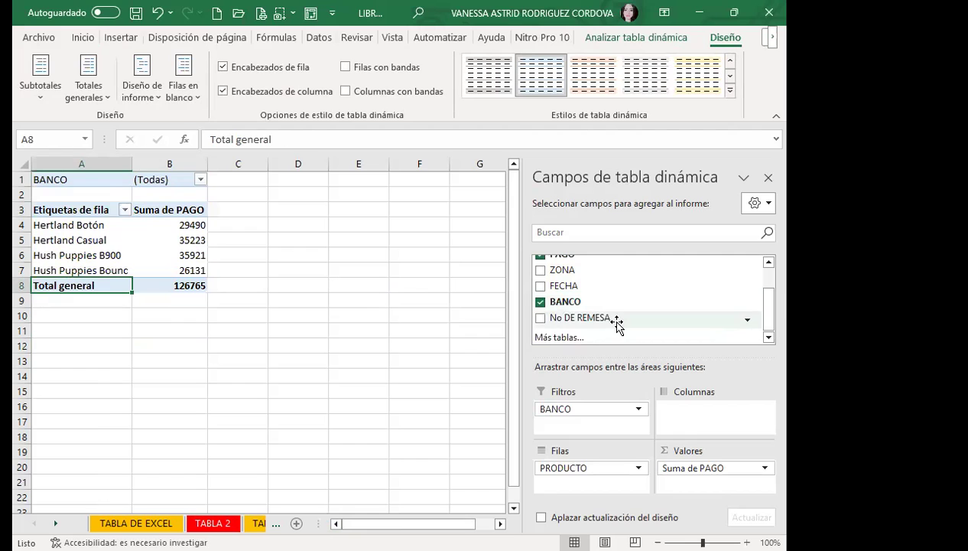
scroll(618, 326, "up", 2)
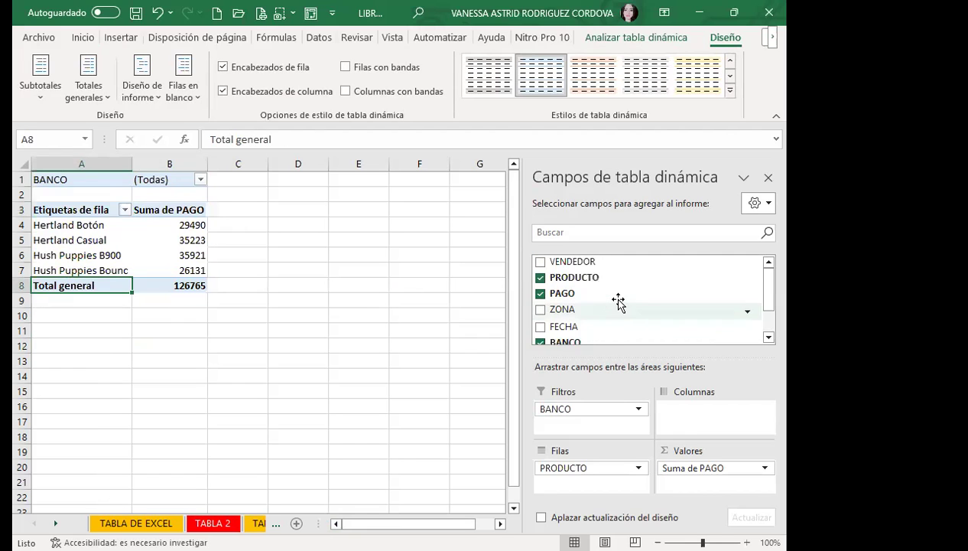
left_click(541, 310)
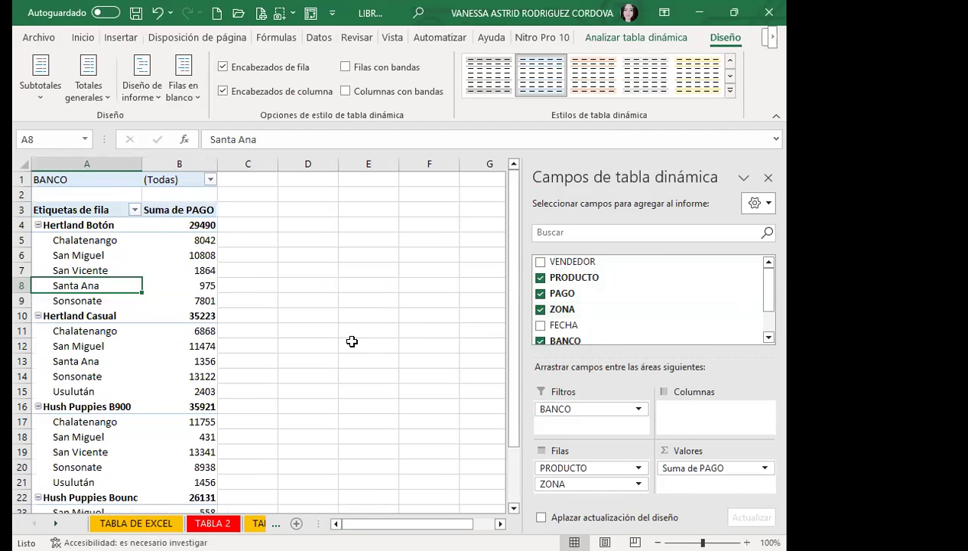
mouse_move(560, 484)
left_mouse_down()
mouse_move(675, 437)
mouse_move(684, 413)
left_mouse_up()
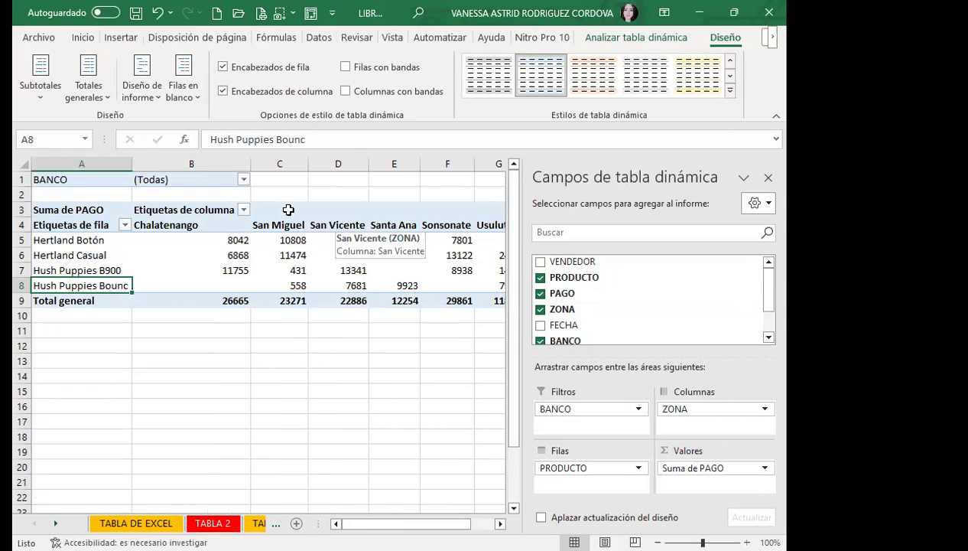
left_click(768, 178)
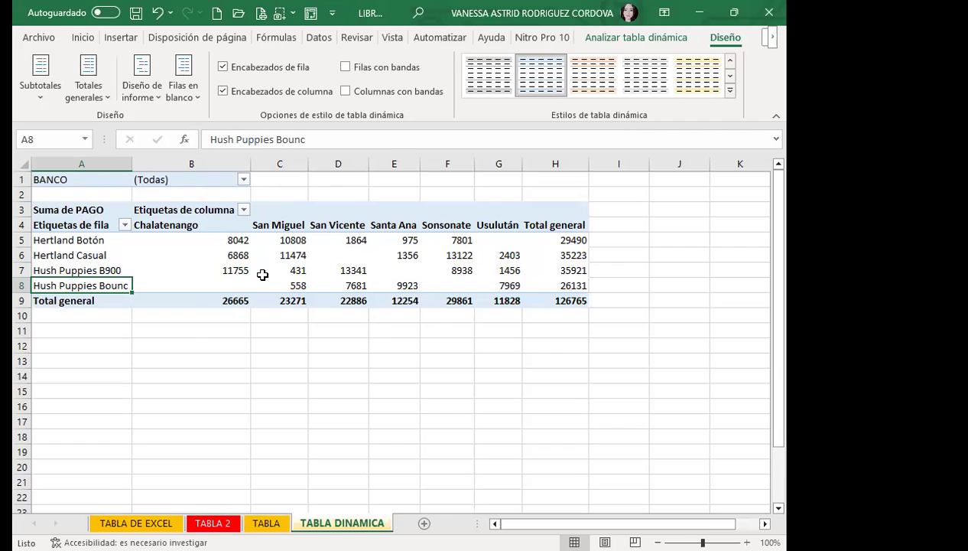
Reopen the Campos de tabla dinámica pane via Analizar tabla dinámica > Mostrar > Lista de campos.
left_click(301, 202)
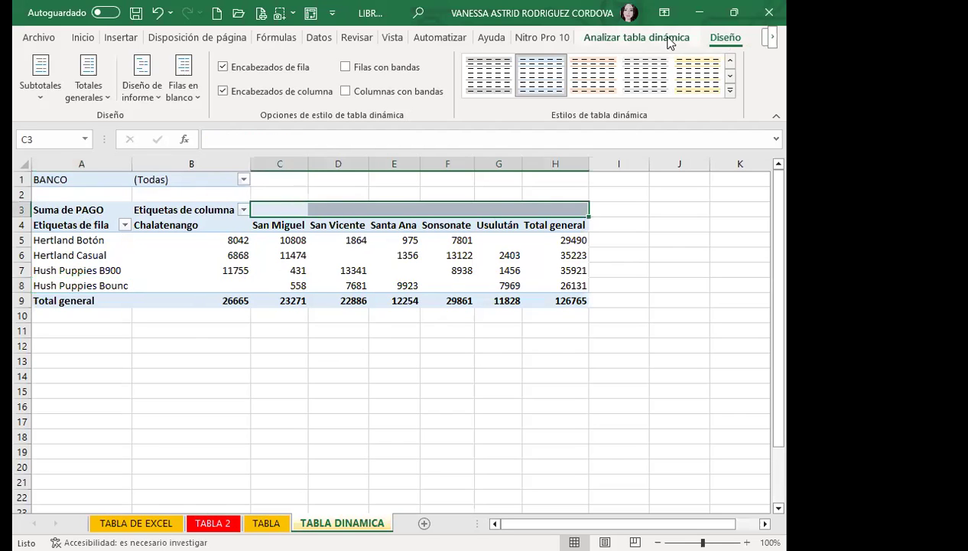
left_click(668, 38)
left_click(683, 92)
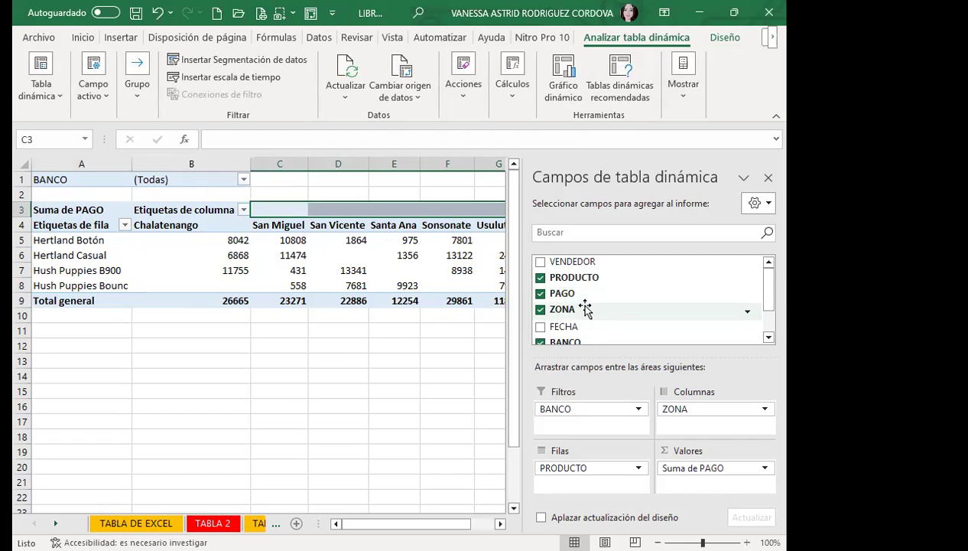
scroll(581, 310, "down", 2)
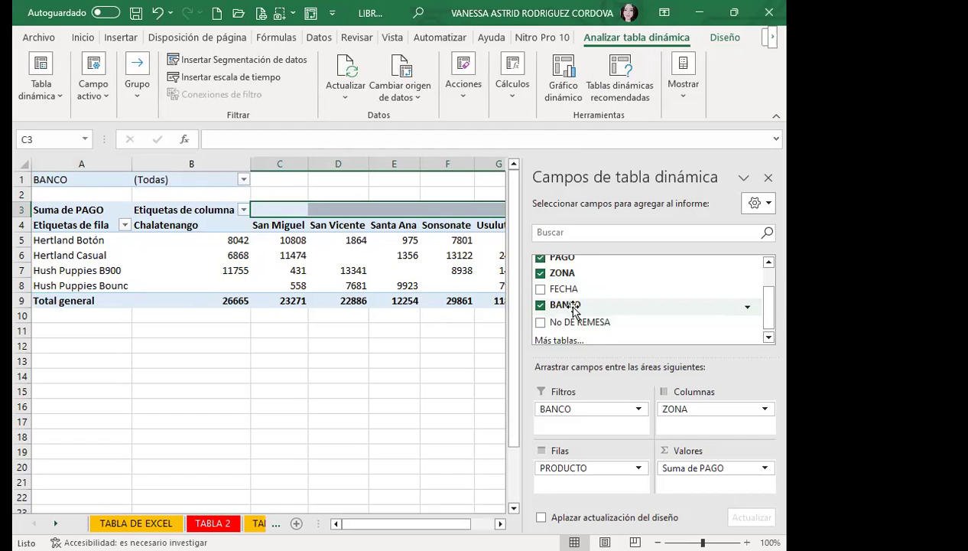
mouse_move(641, 305)
scroll(599, 321, "up", 2)
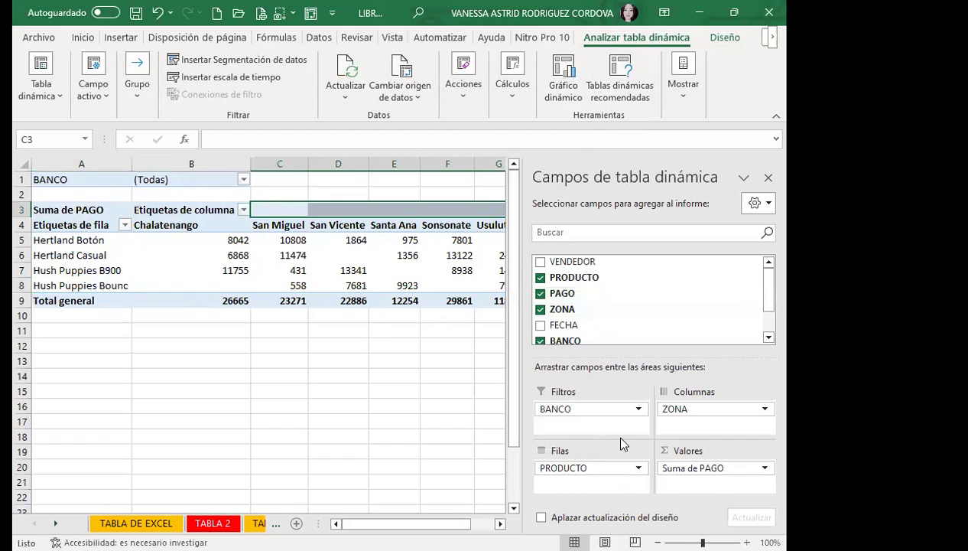
mouse_move(676, 409)
left_mouse_down()
mouse_move(581, 476)
mouse_move(688, 413)
left_mouse_up()
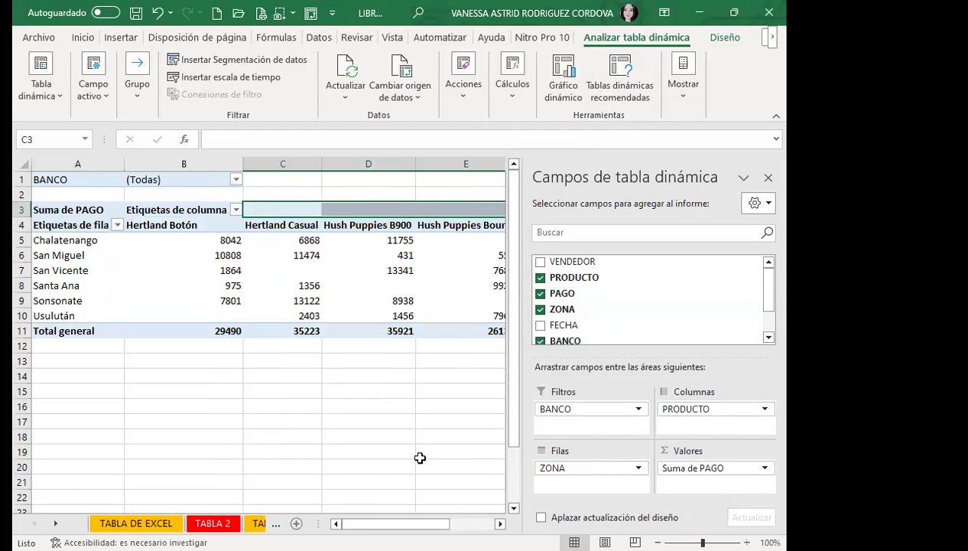
left_click(355, 387)
left_click(430, 218)
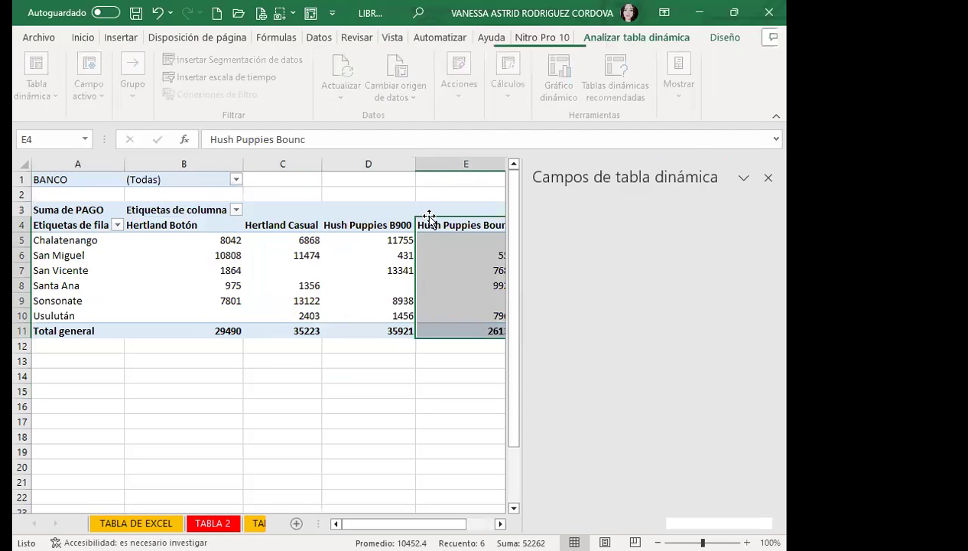
left_click(767, 176)
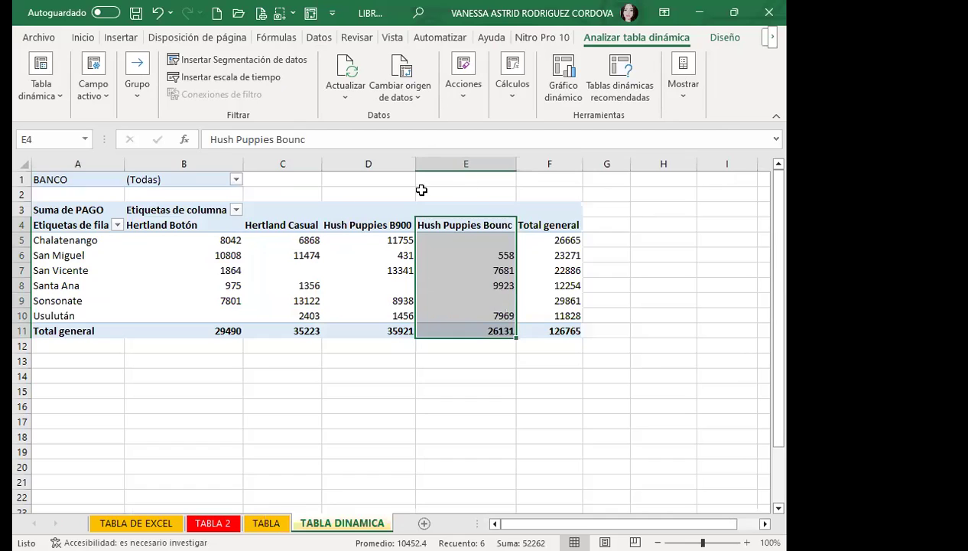
left_click(307, 208)
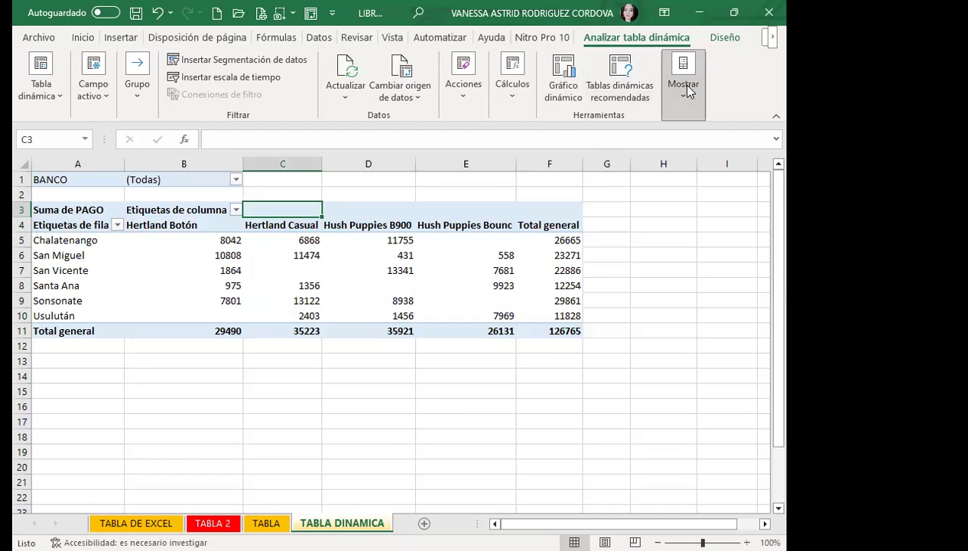
mouse_move(715, 409)
left_mouse_down()
mouse_move(597, 487)
mouse_move(688, 417)
left_mouse_up()
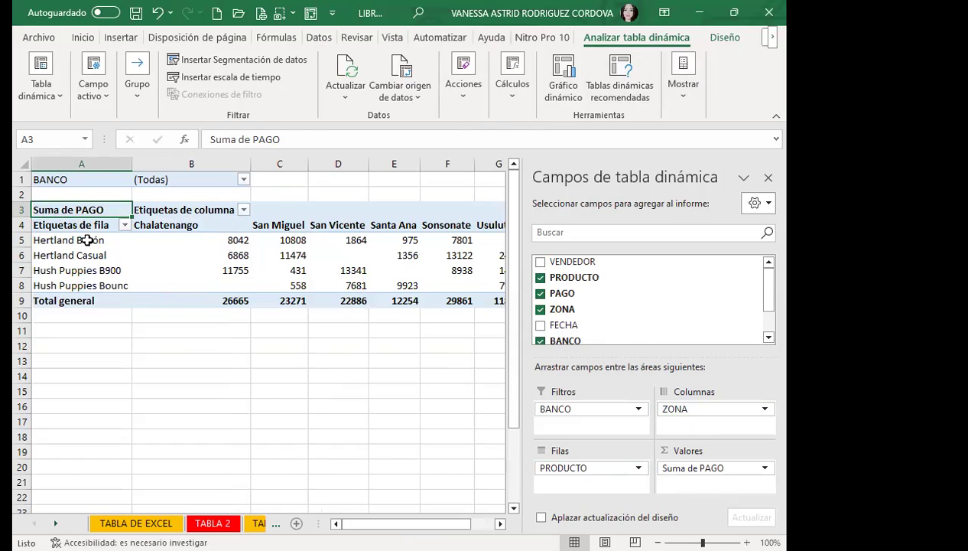
Select the Hertland totals across the Chalatenango to Usulután zone columns.
left_click(216, 242)
left_click(280, 253)
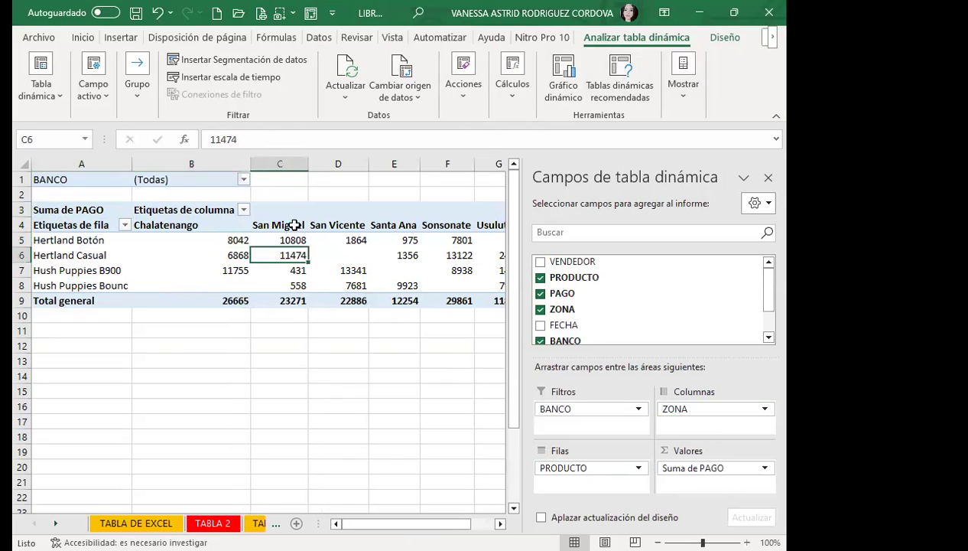
left_click(349, 240)
left_click(392, 240)
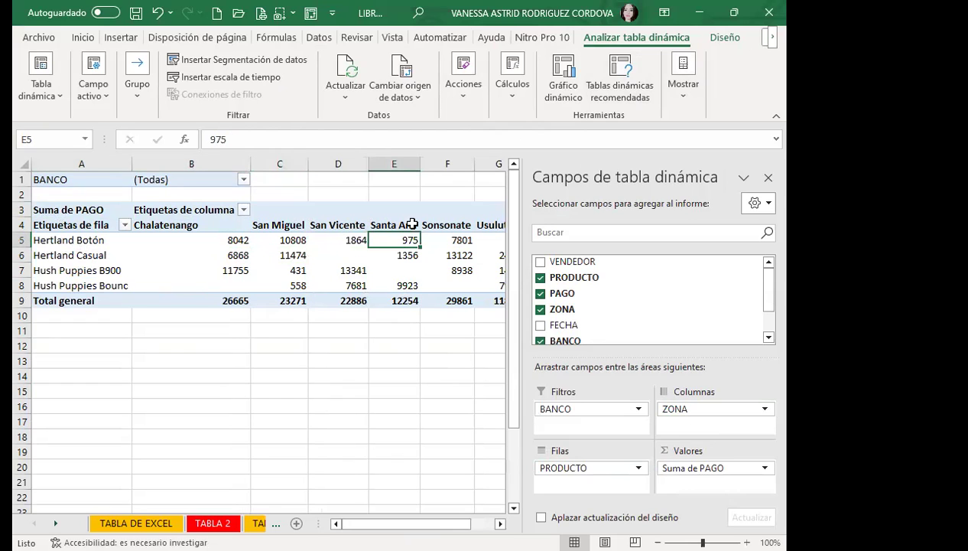
left_click(449, 239)
left_click(497, 239)
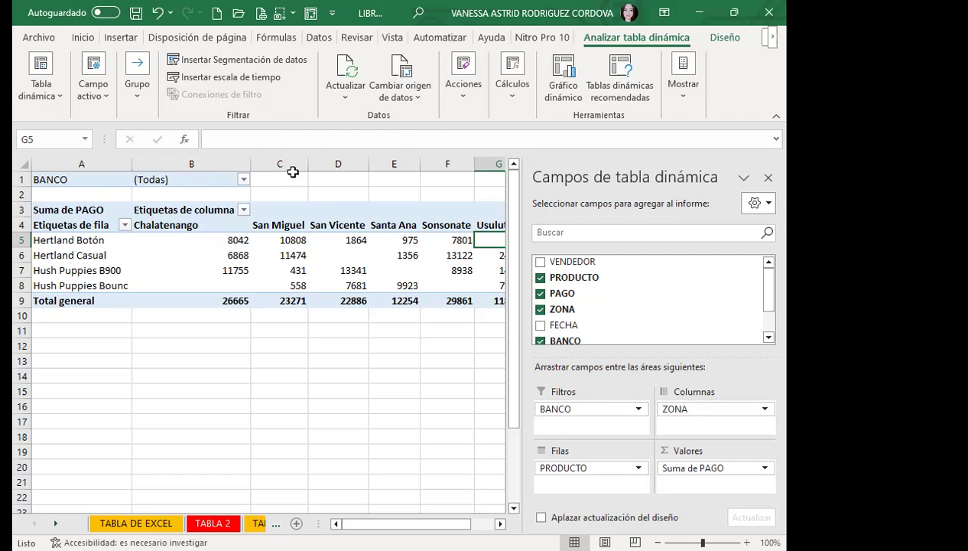
Filter BANCO with multiple selection to exclude Davivienda and BAC, then hide the field list.
left_click(243, 179)
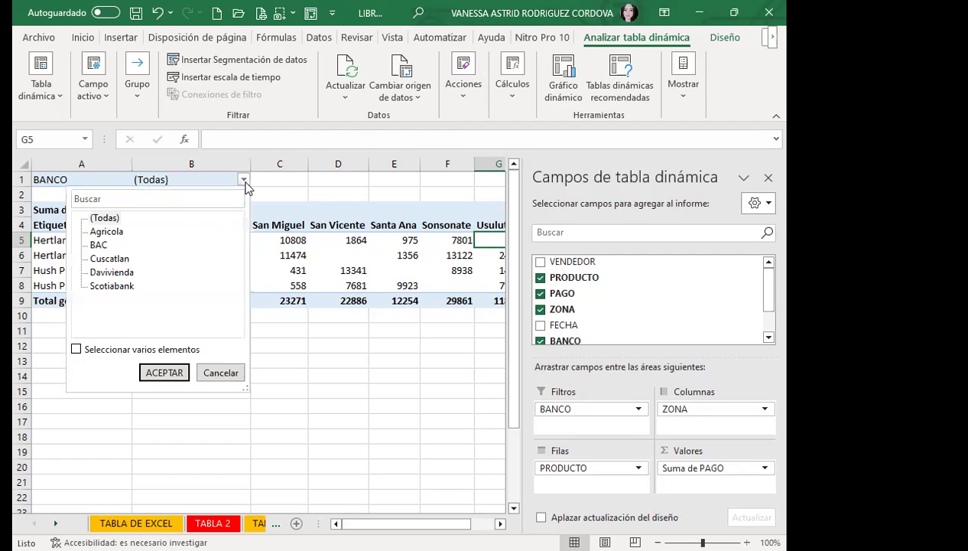
left_click(76, 349)
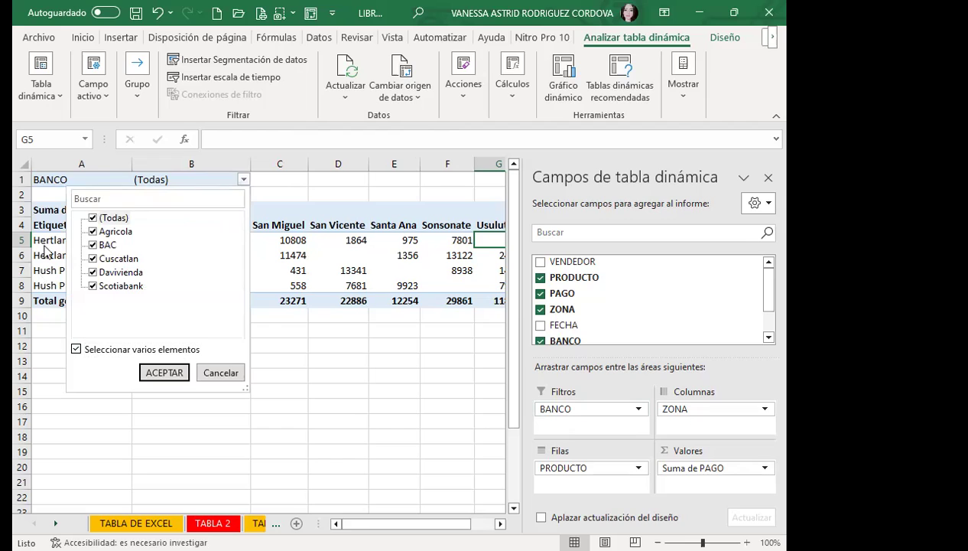
left_click(93, 272)
left_click(93, 245)
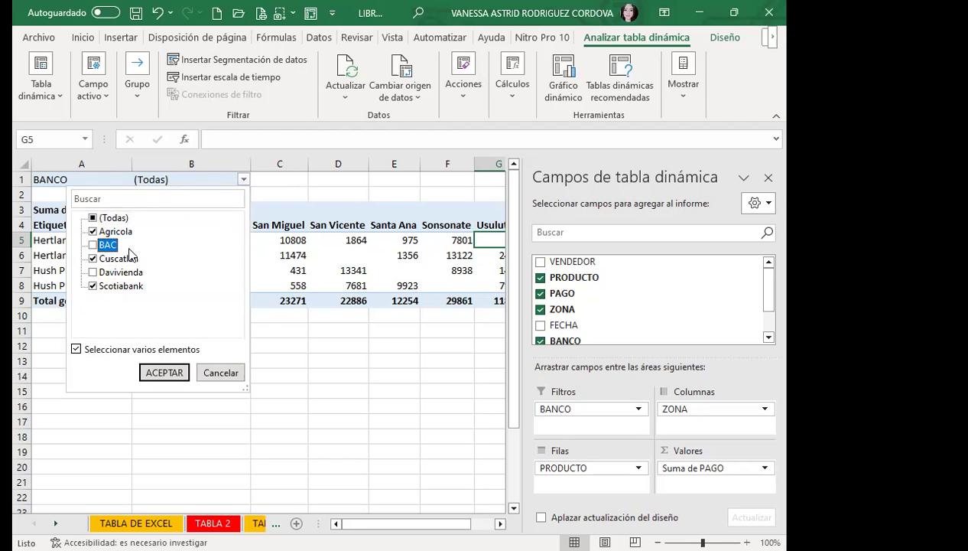
left_click(166, 372)
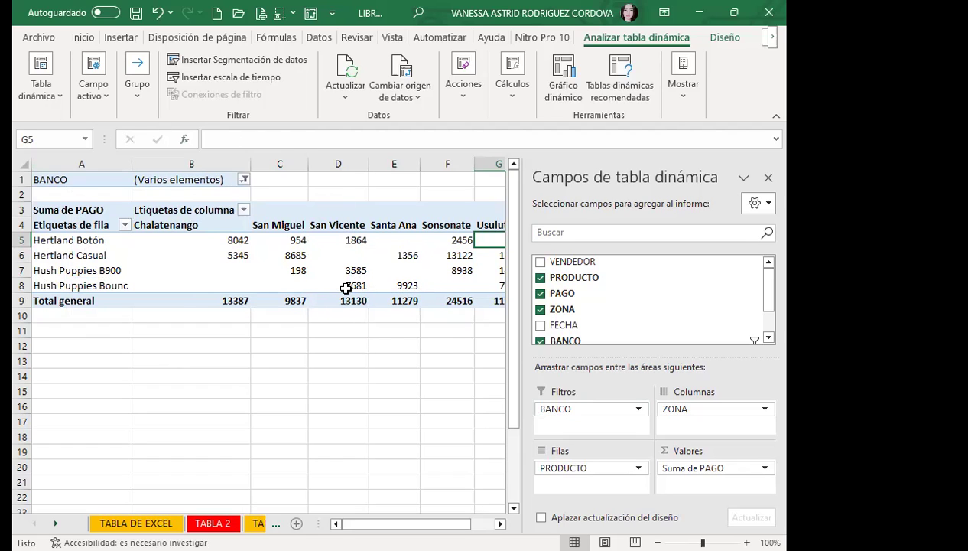
left_click(768, 177)
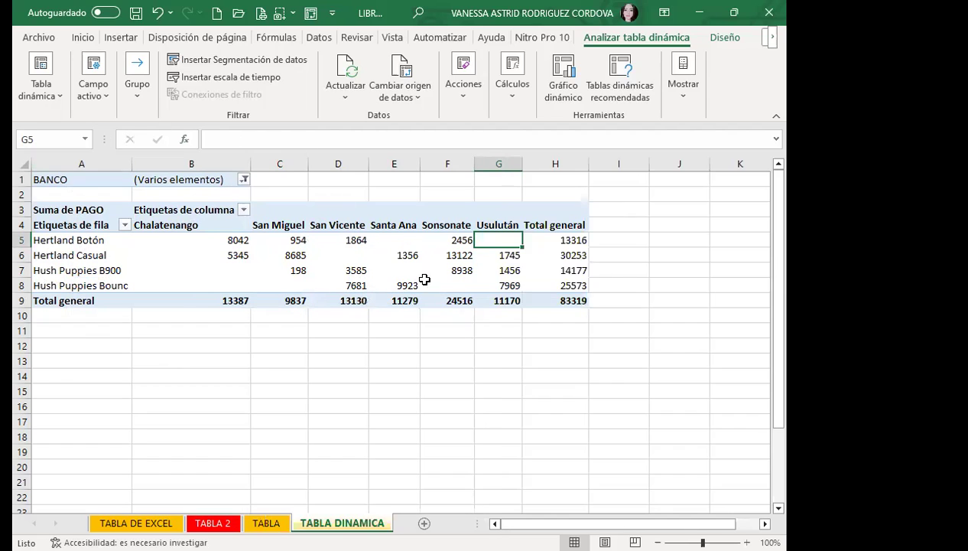
Uncheck Cuscatlan and Scotiabank in the BANCO filter so only Agricola remains.
left_click(244, 179)
left_click(92, 259)
left_click(92, 286)
left_click(165, 372)
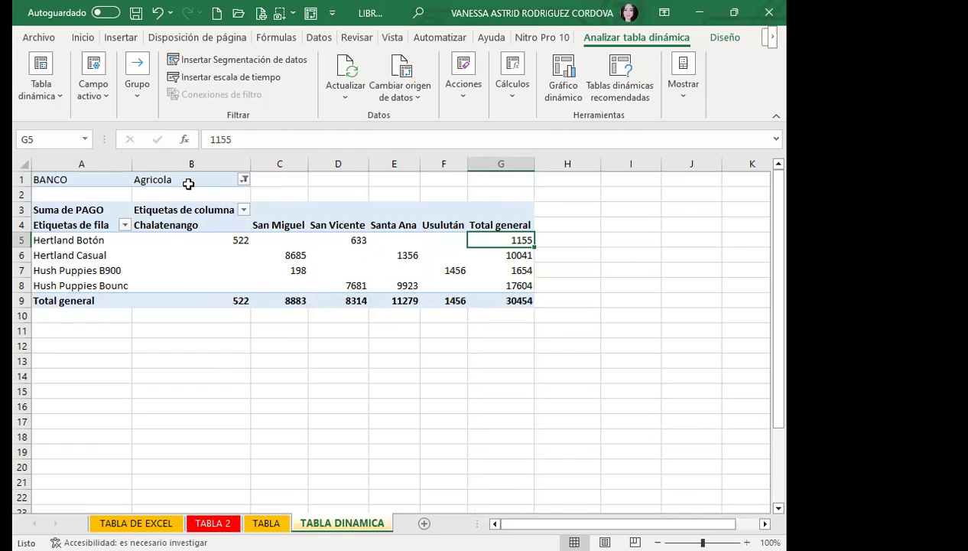
Toggle Seleccionar varios elementos in the BANCO filter, keeping Agricola as the selection.
left_click(244, 178)
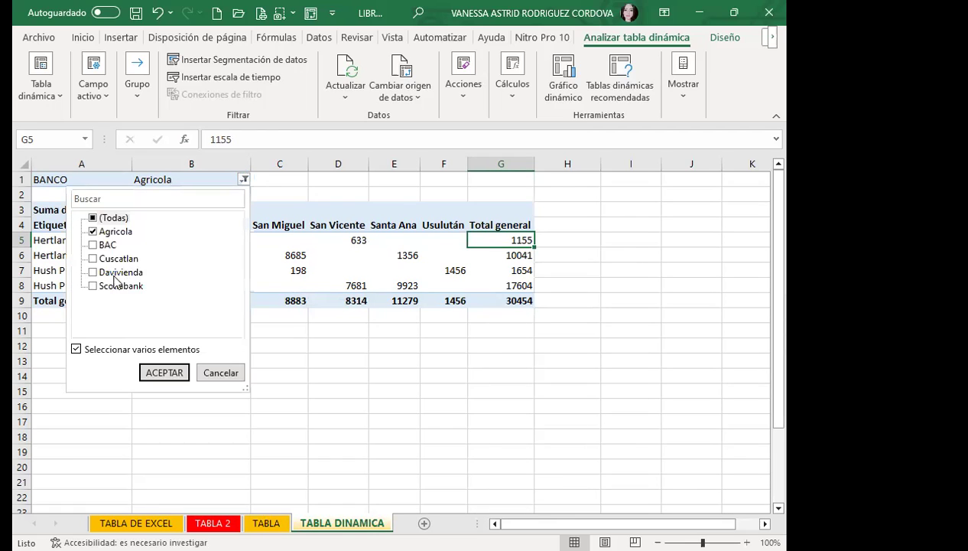
left_click(76, 348)
left_click(76, 349)
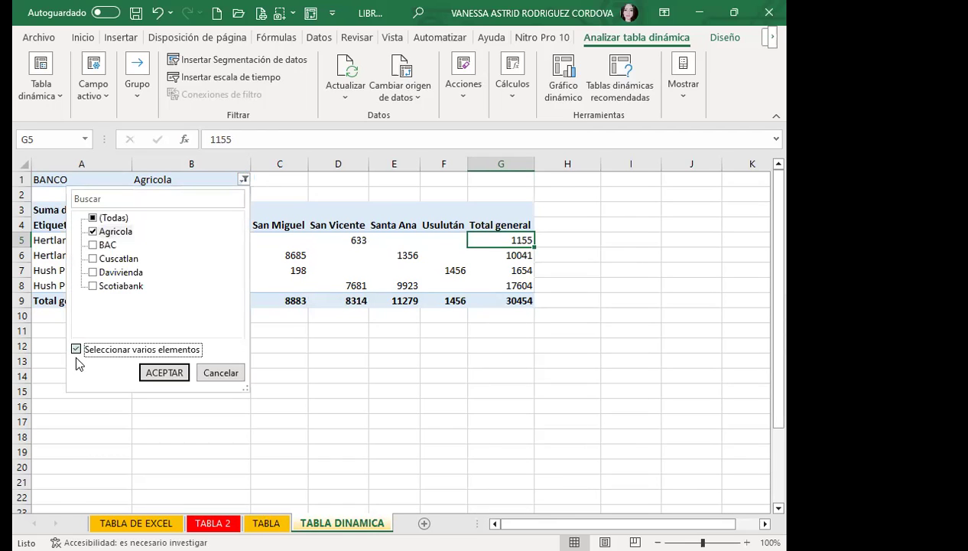
left_click(77, 349)
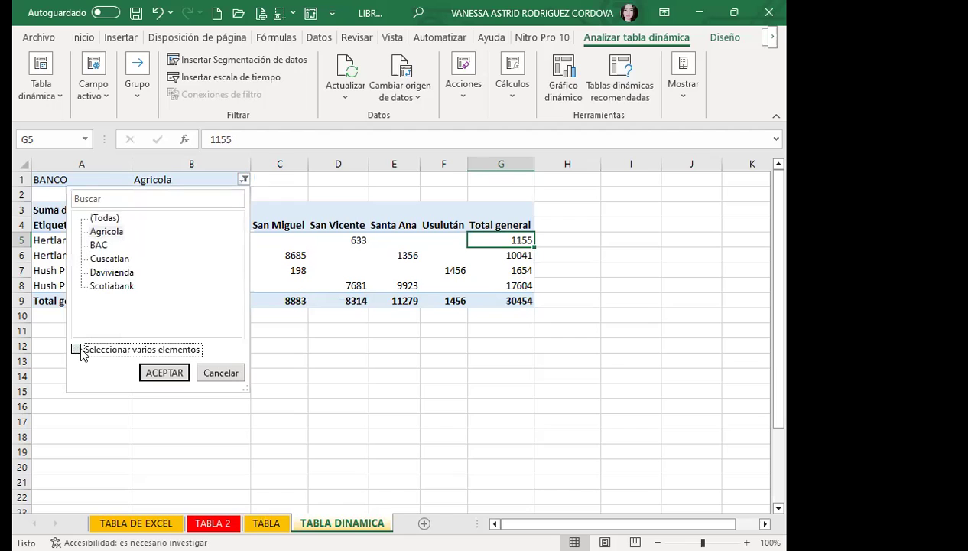
left_click(164, 375)
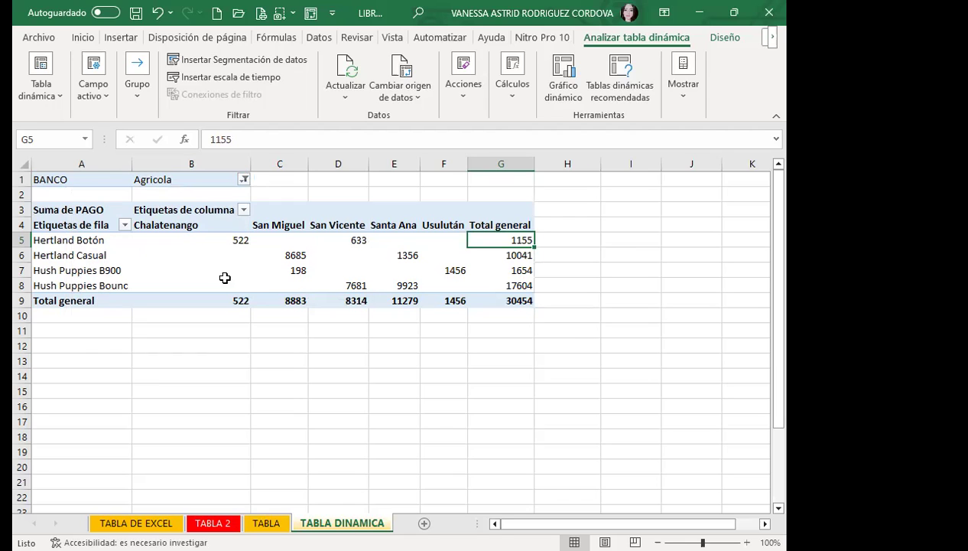
Check (Todas) in the BANCO filter to show all banks again.
left_click(243, 179)
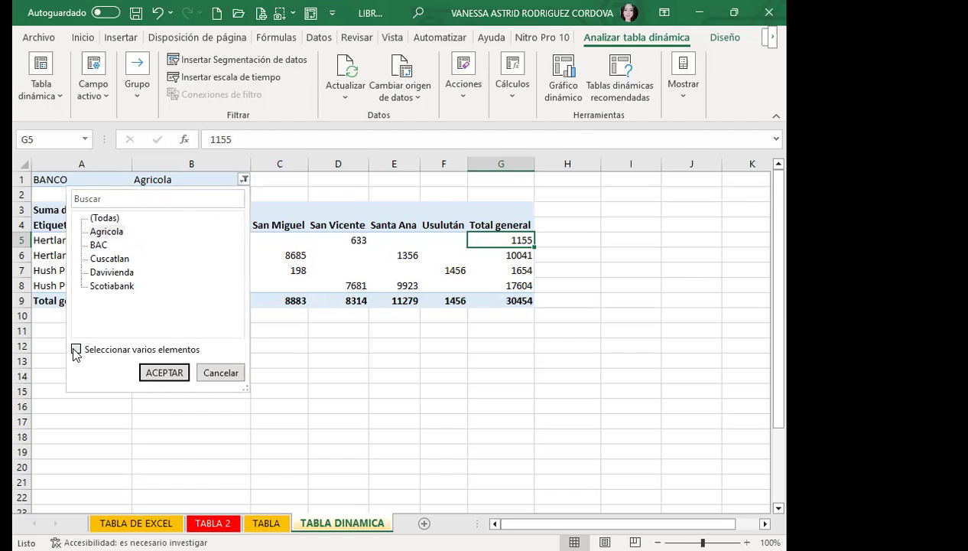
left_click(75, 350)
left_click(92, 286)
left_click(93, 218)
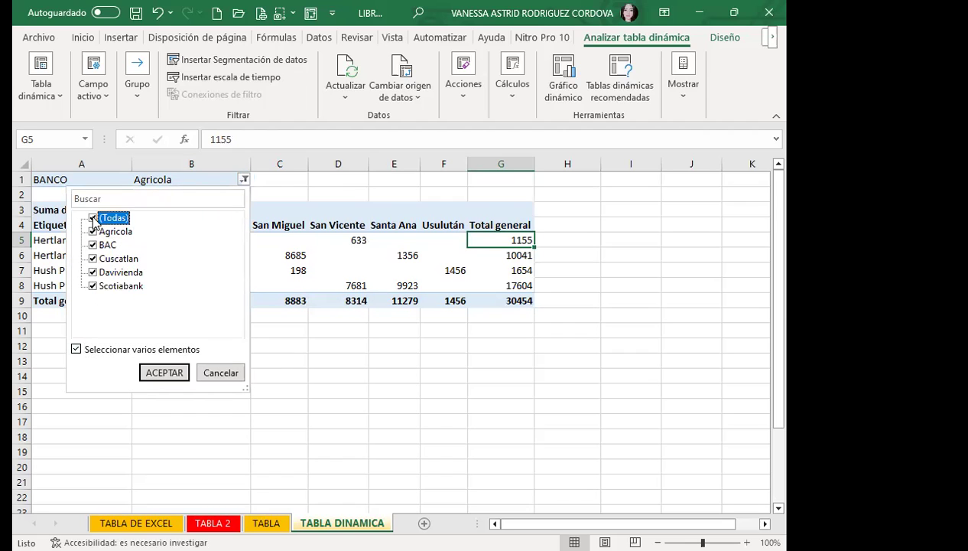
left_click(164, 373)
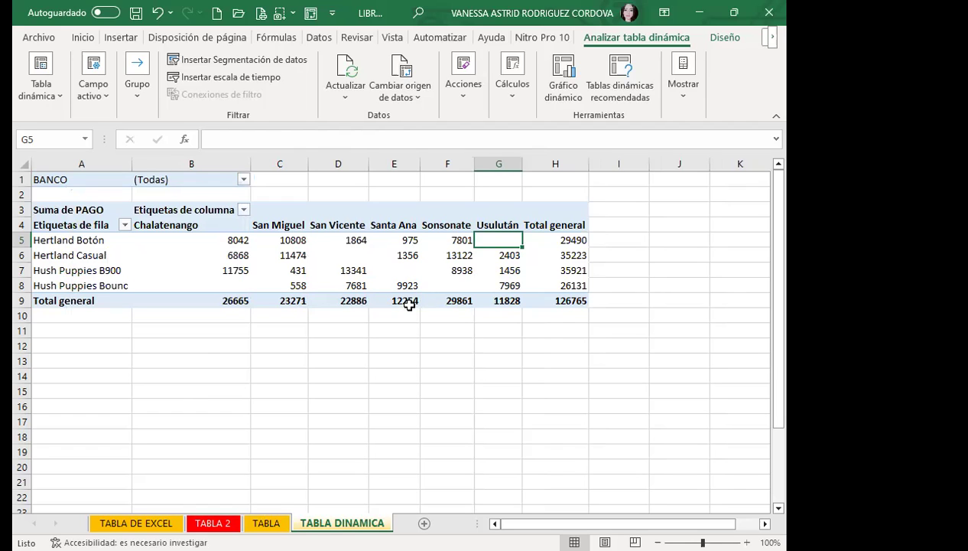
left_click(310, 257)
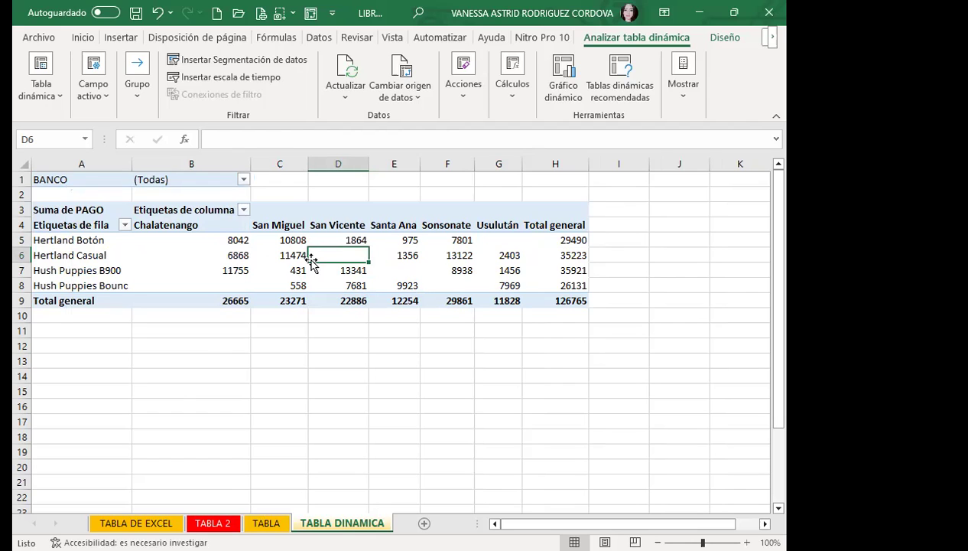
mouse_move(316, 254)
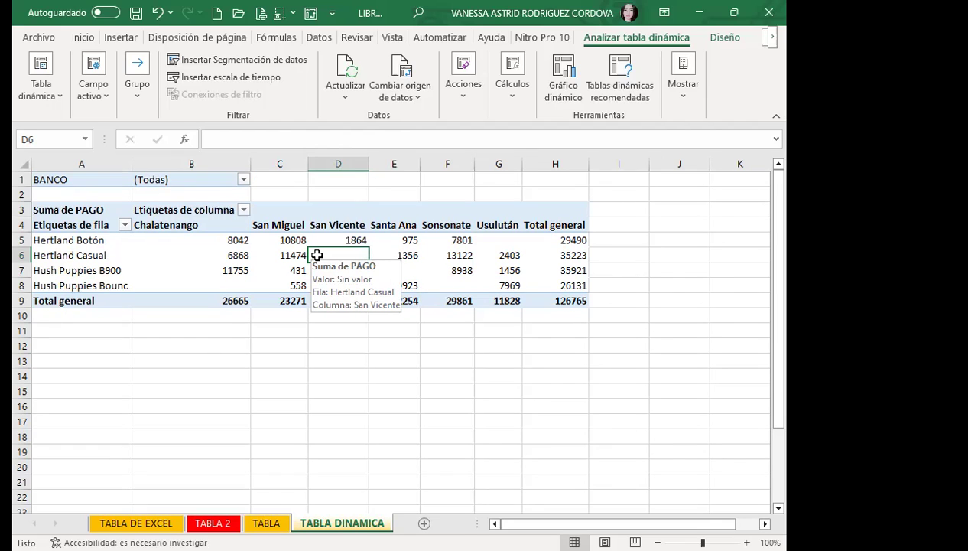
left_click(219, 248)
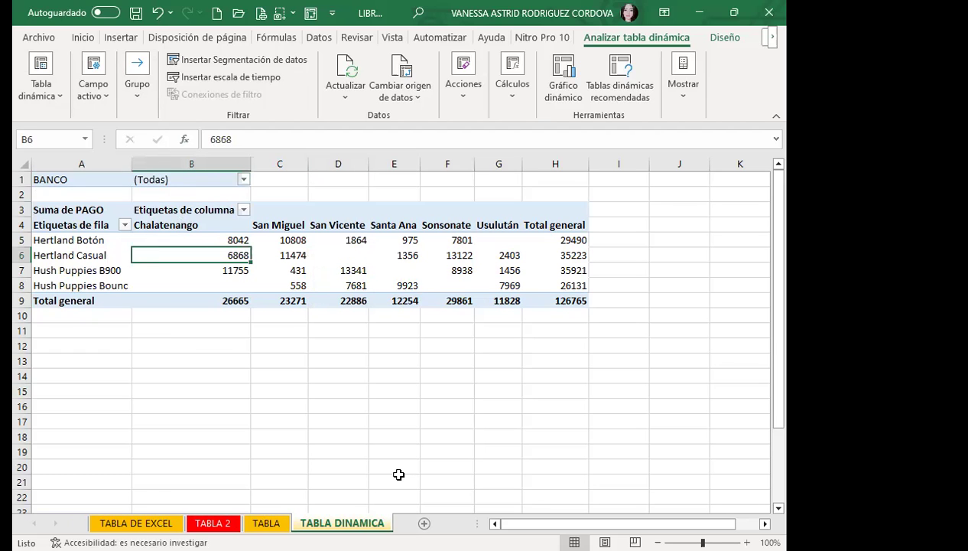
left_click(260, 520)
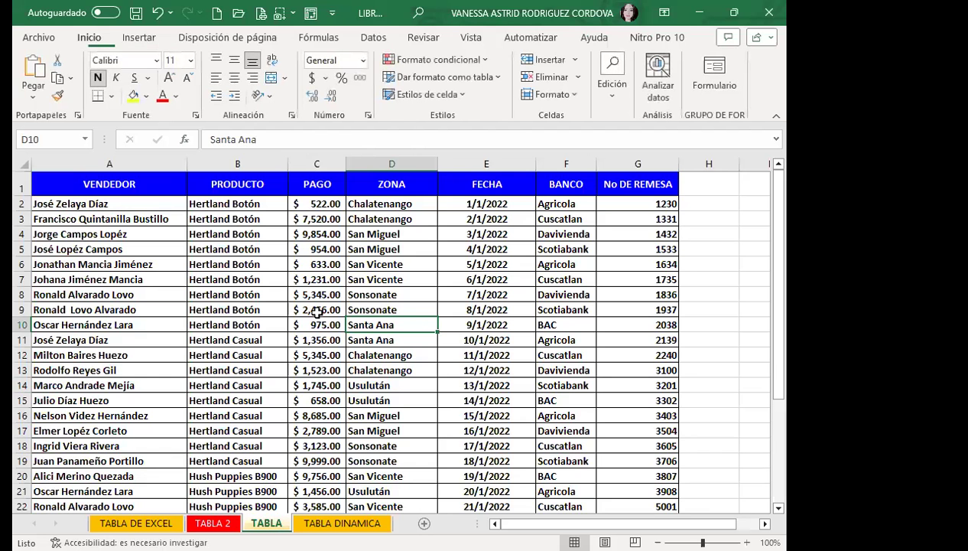
scroll(318, 312, "down", 7)
scroll(333, 322, "up", 2)
scroll(336, 317, "up", 4)
scroll(348, 306, "up", 1)
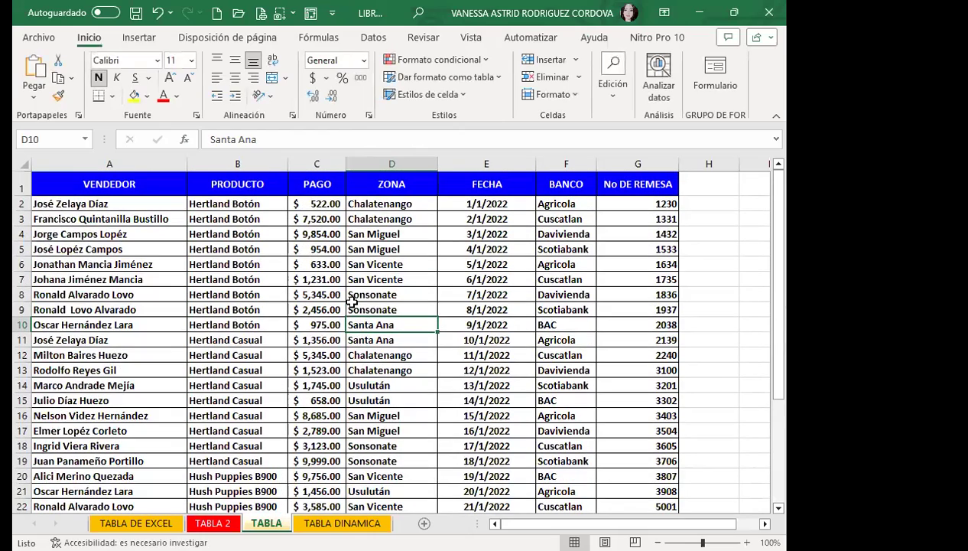
left_click(342, 523)
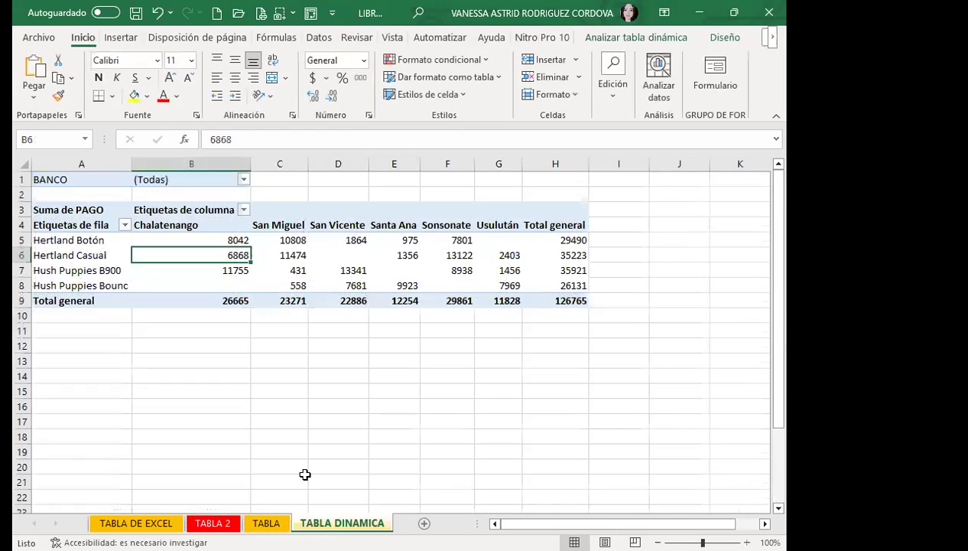
left_click(406, 266)
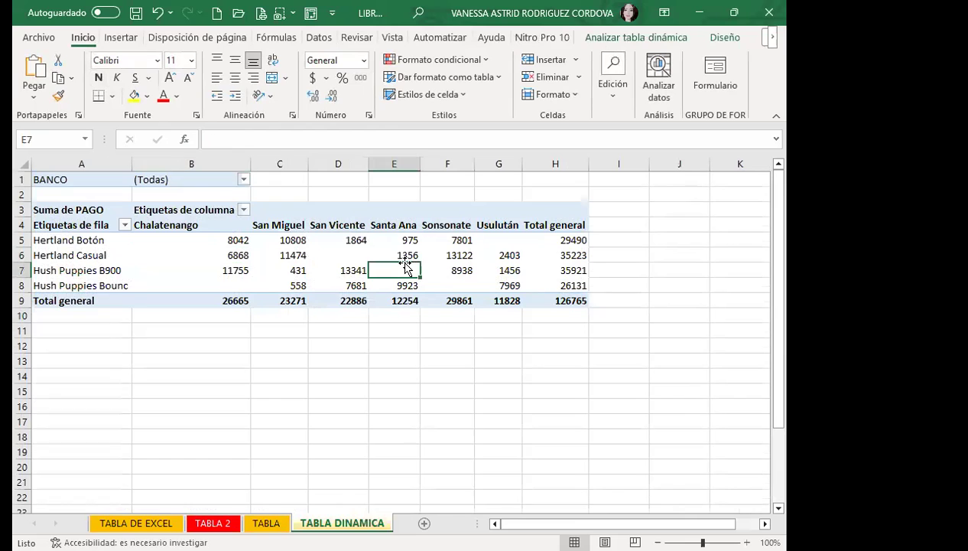
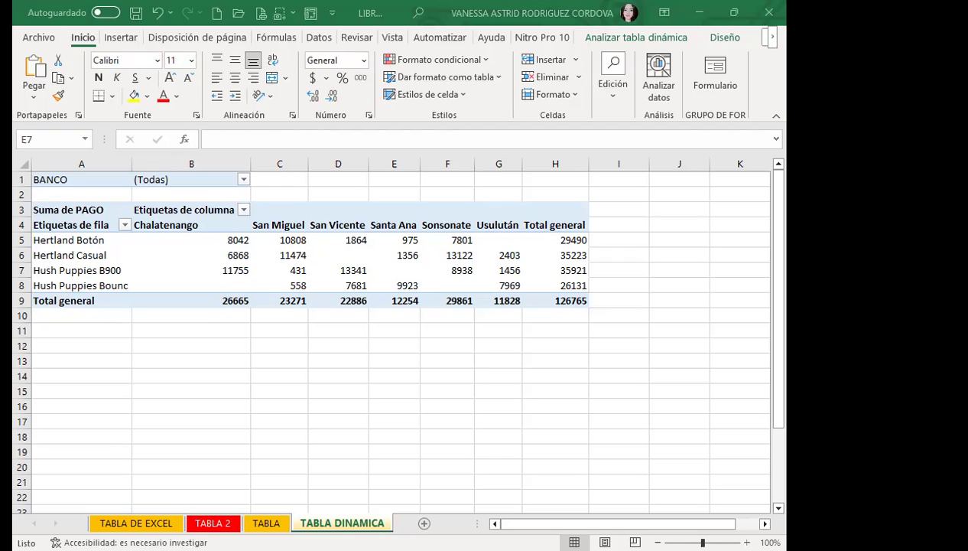
Select cell F7 inside the pivot table to check the PAGO total.
left_click(454, 277)
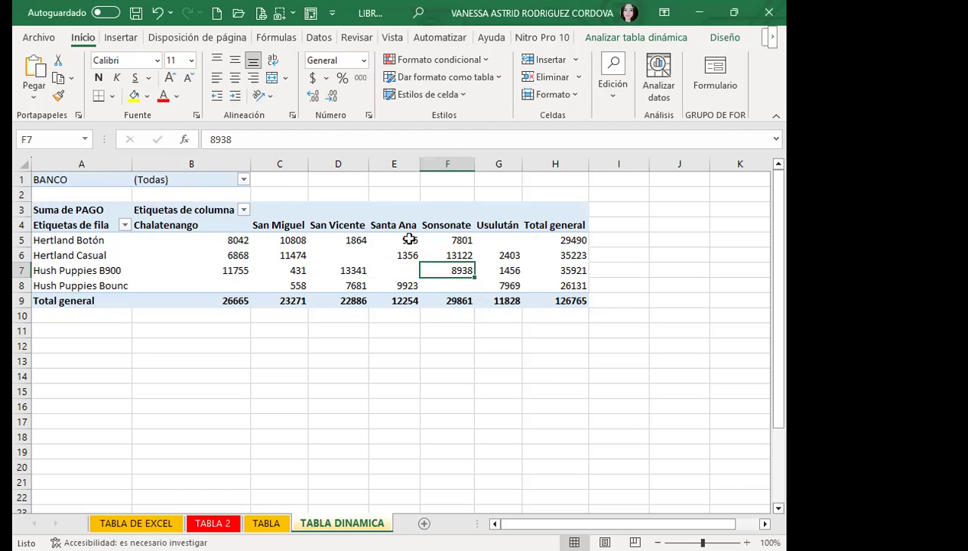
left_click(655, 44)
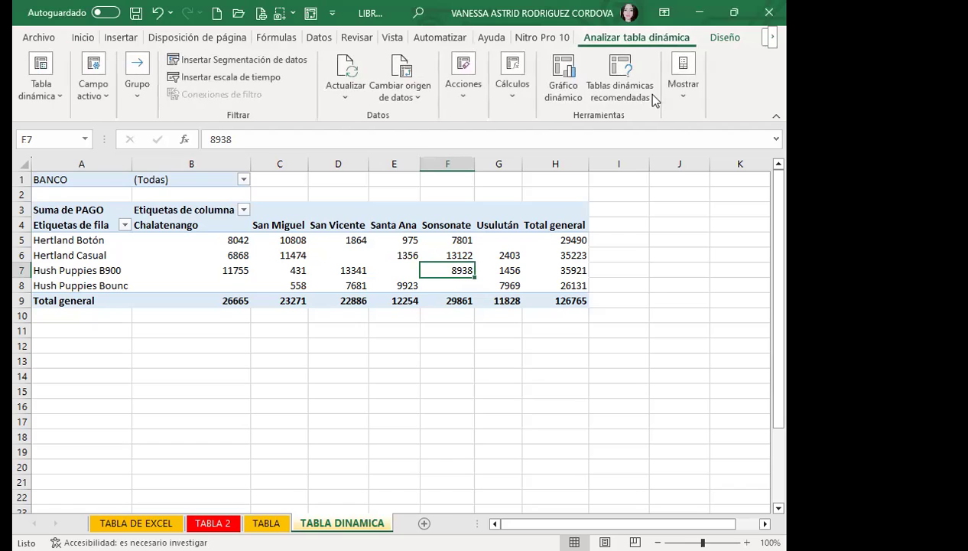
left_click(677, 99)
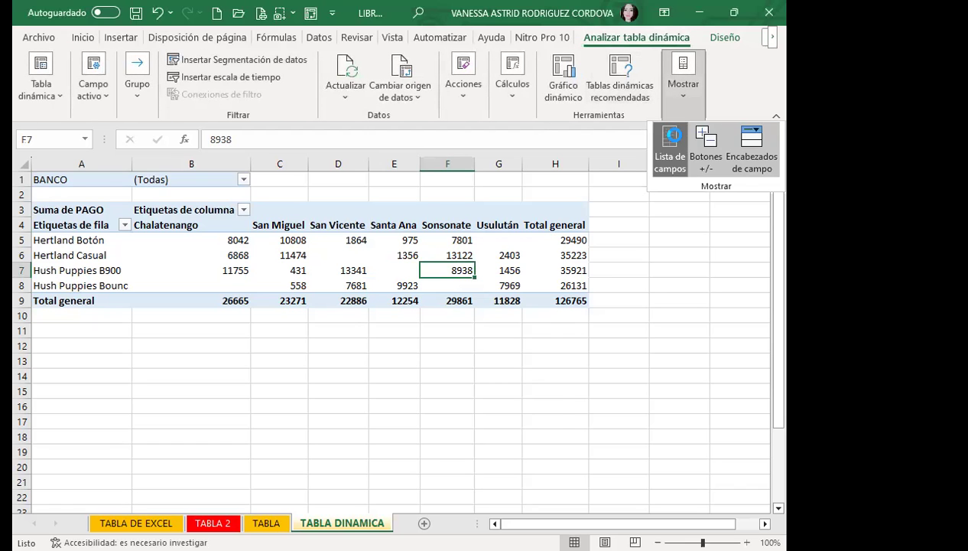
left_click(671, 138)
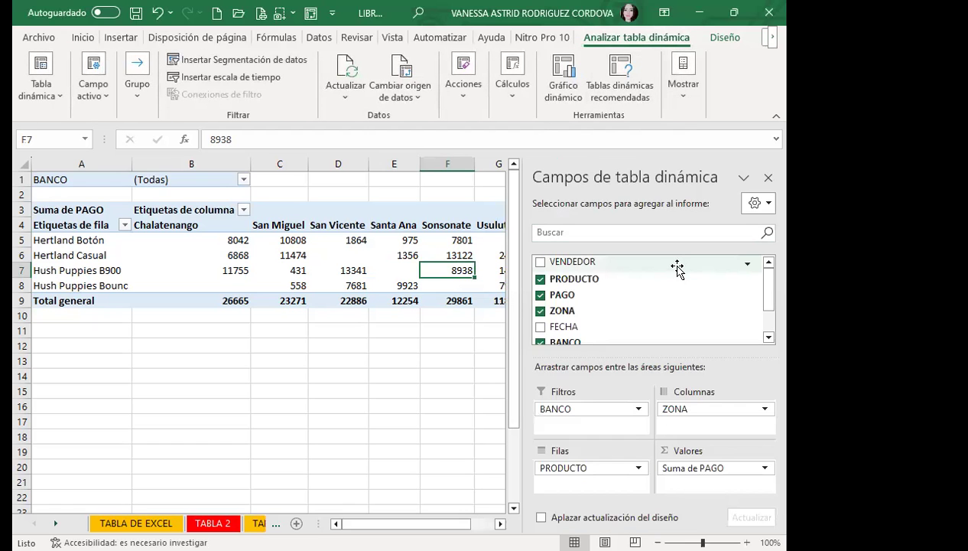
scroll(656, 294, "down", 2)
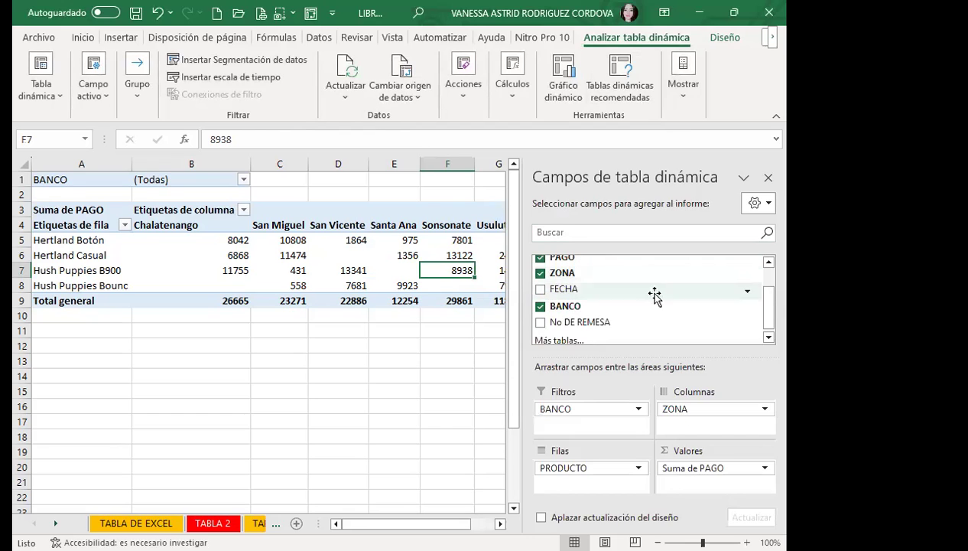
scroll(649, 307, "down", 1)
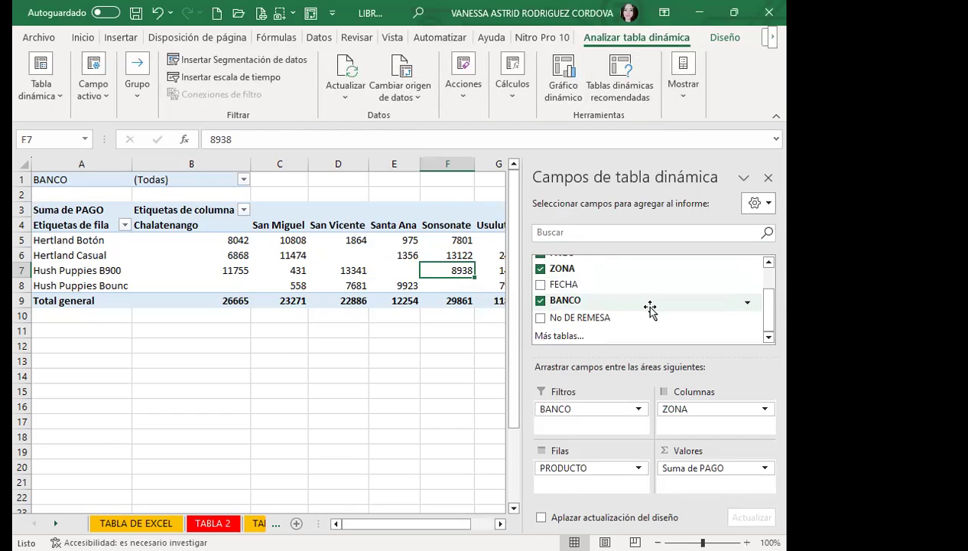
left_click(768, 176)
left_click(401, 253)
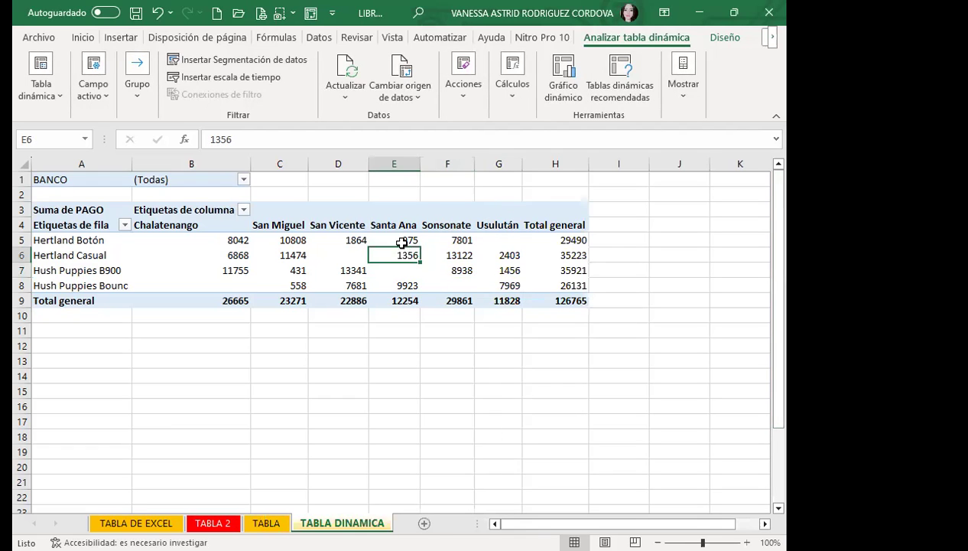
left_click(268, 266)
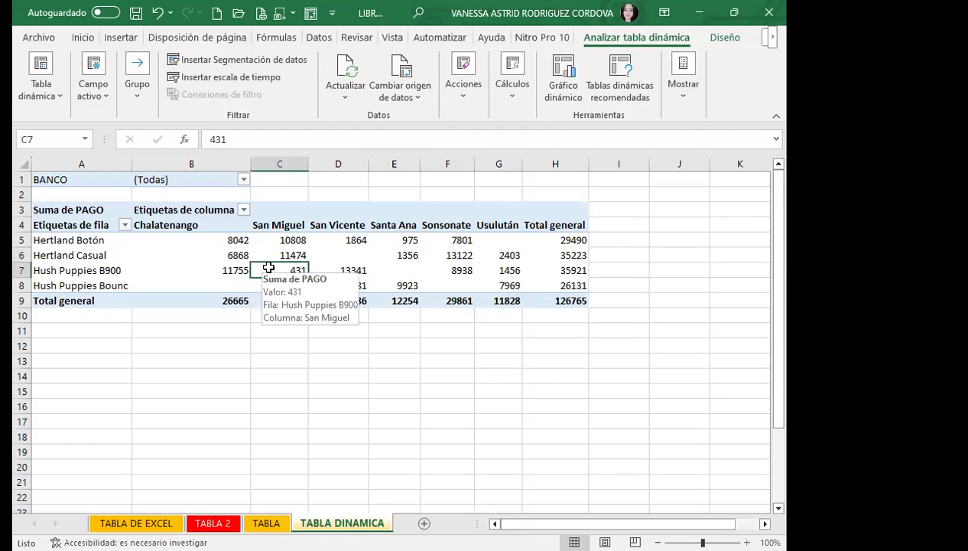
left_click(335, 197)
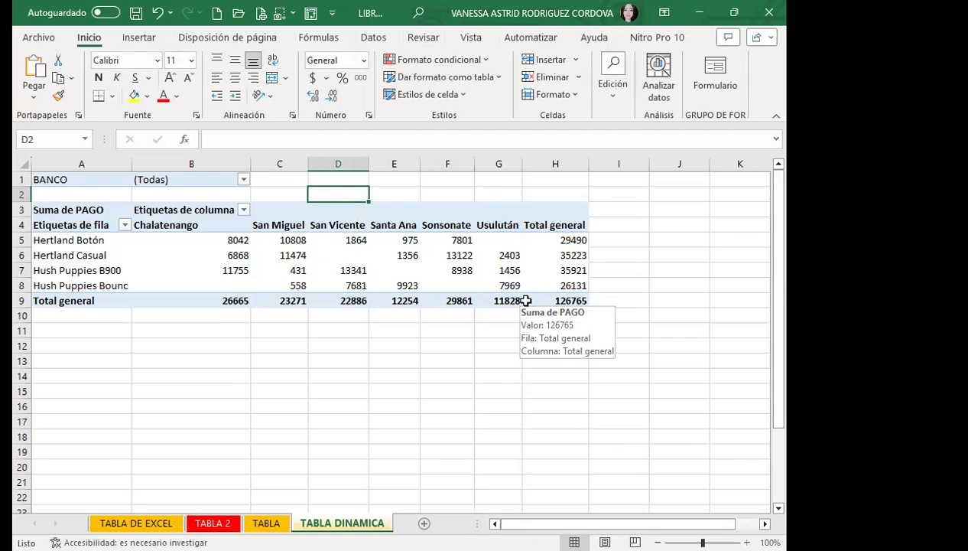
left_click(287, 241)
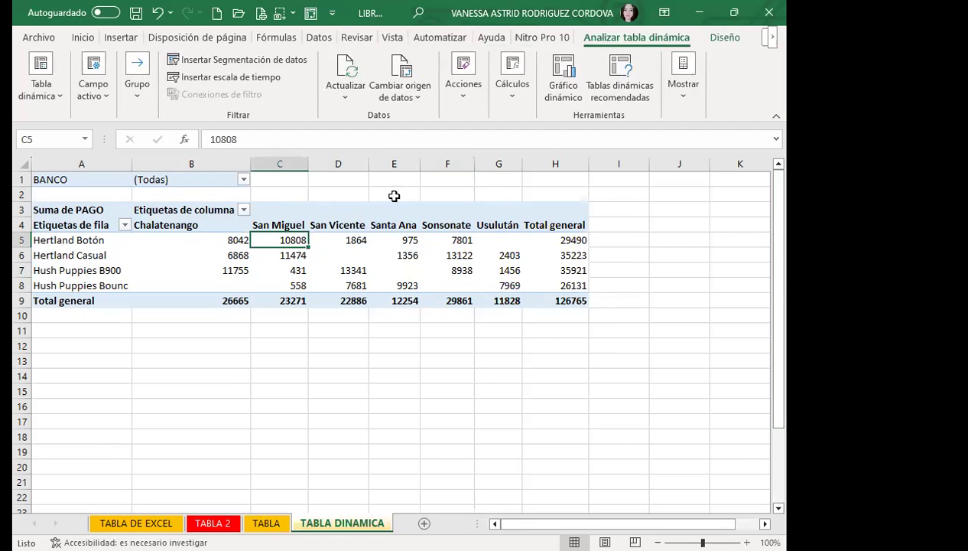
left_click(353, 272)
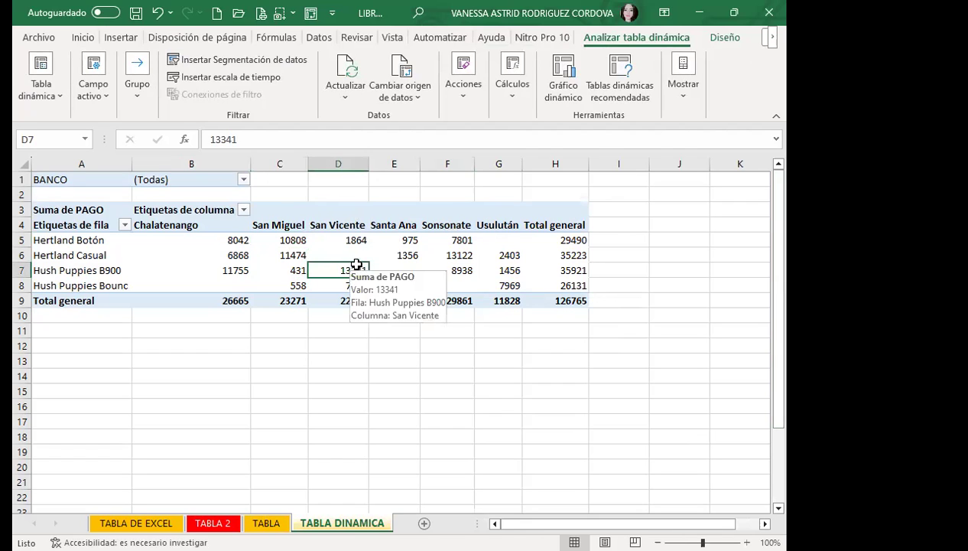
left_click(394, 255)
left_click(403, 239)
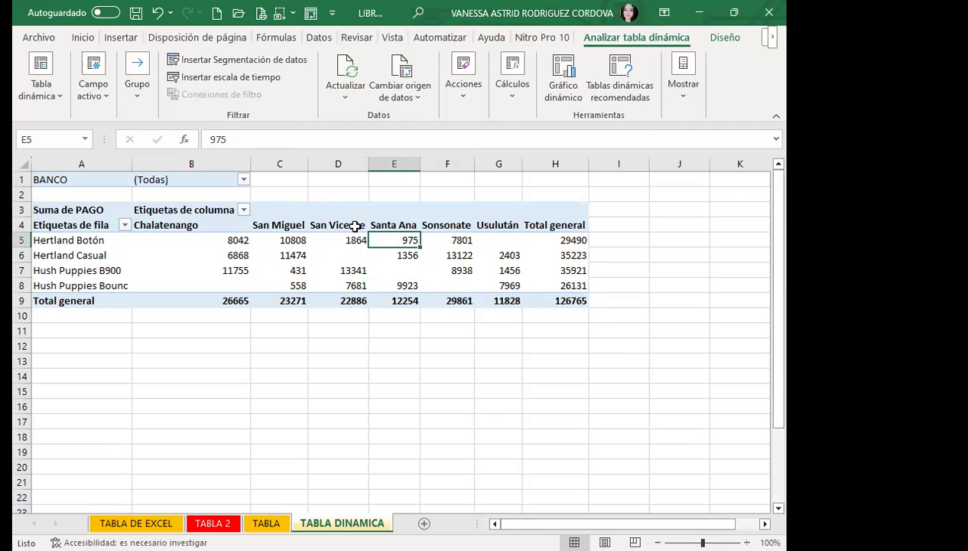
left_click(390, 256)
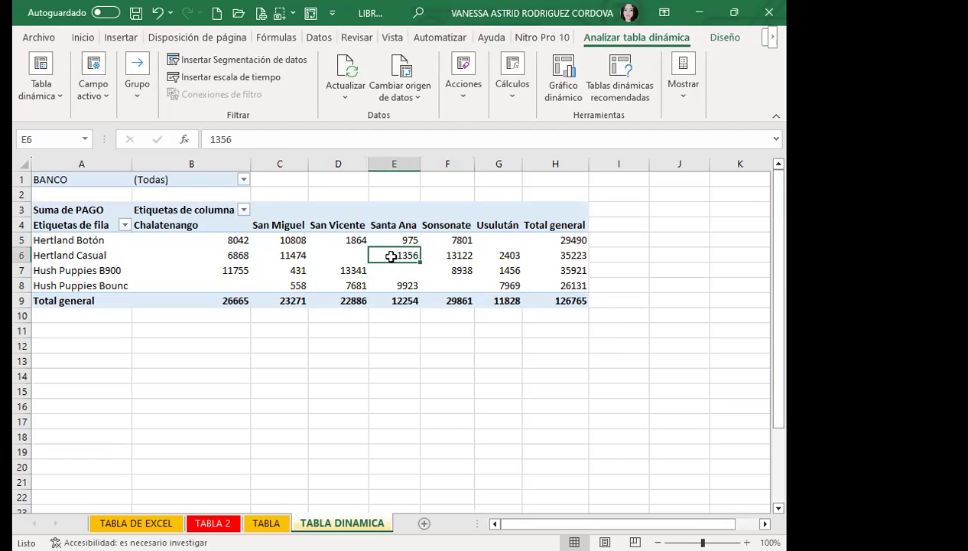
left_click(349, 254)
mouse_move(338, 254)
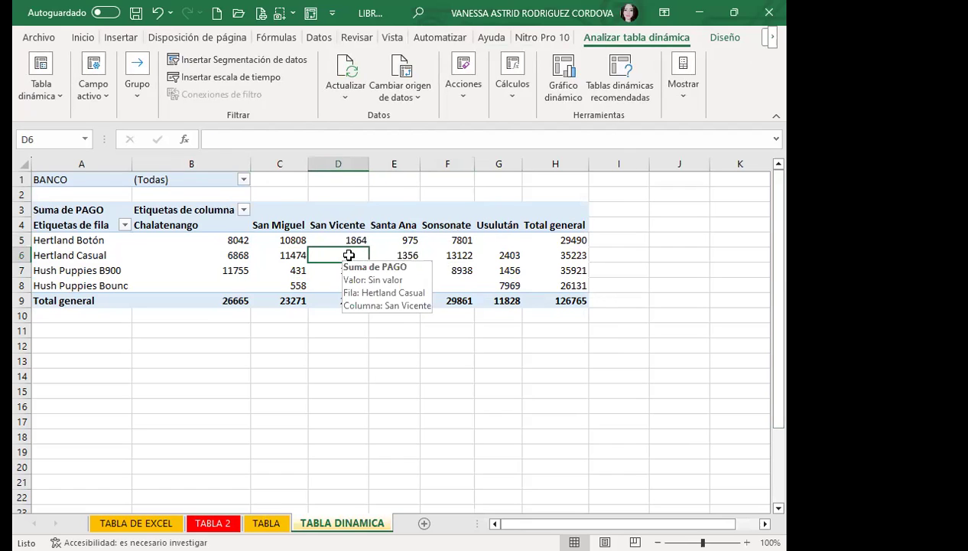
left_click(283, 267)
left_click(352, 268)
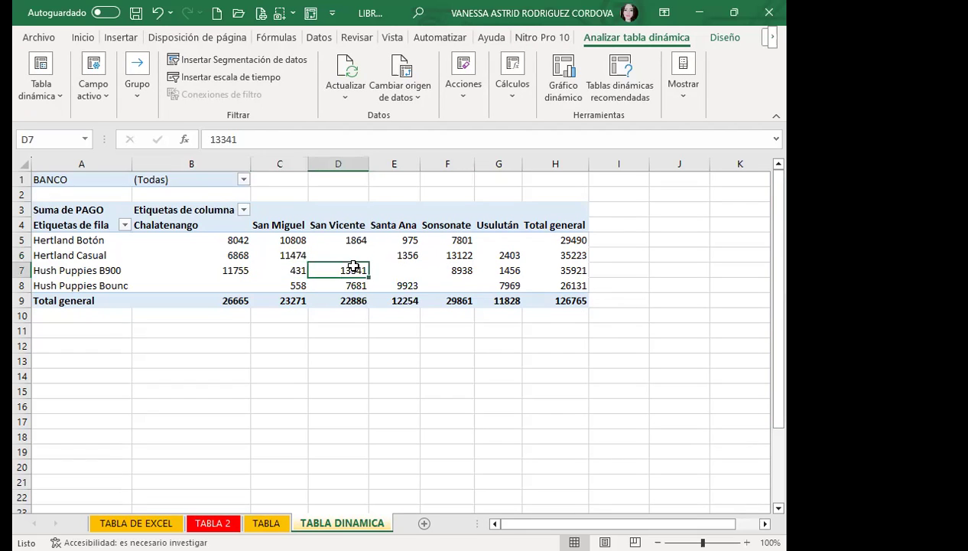
left_click(413, 257)
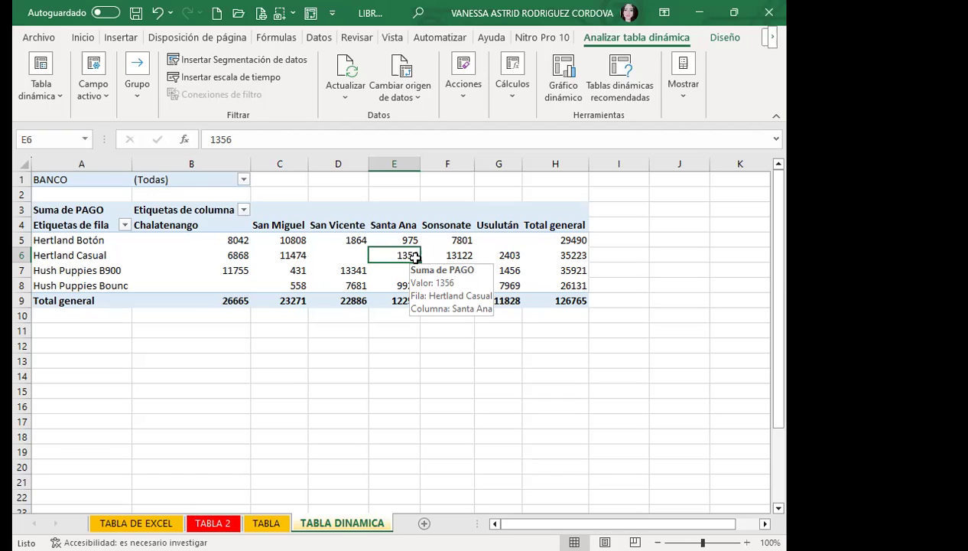
Inspect the Chalatenango and San Miguel pivot cells, then switch to the class #16 Firefox forum.
left_click(212, 263)
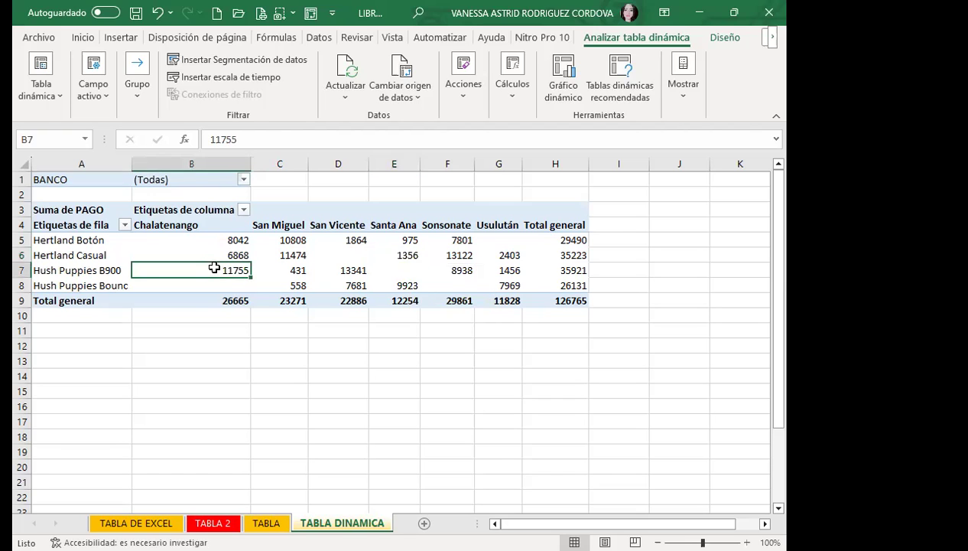
left_click(278, 223)
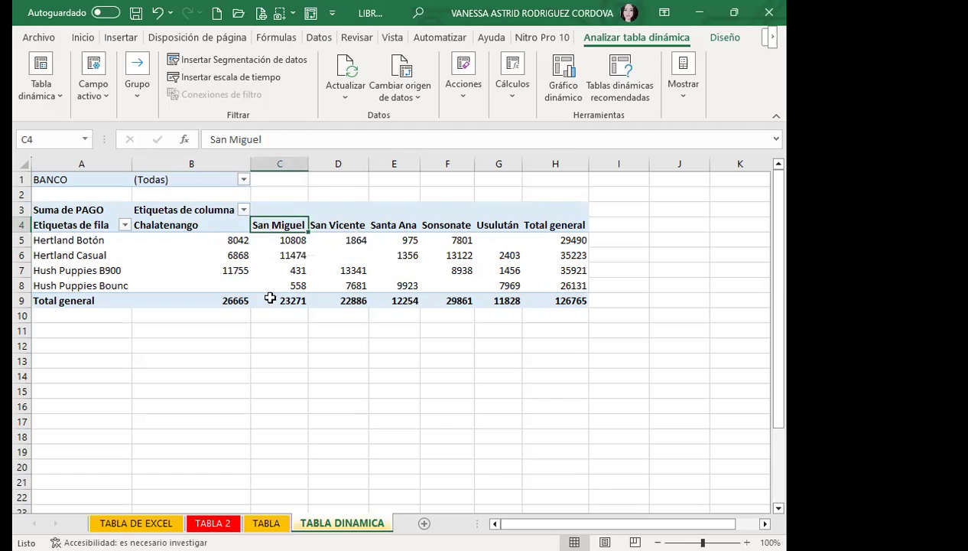
left_click(281, 254)
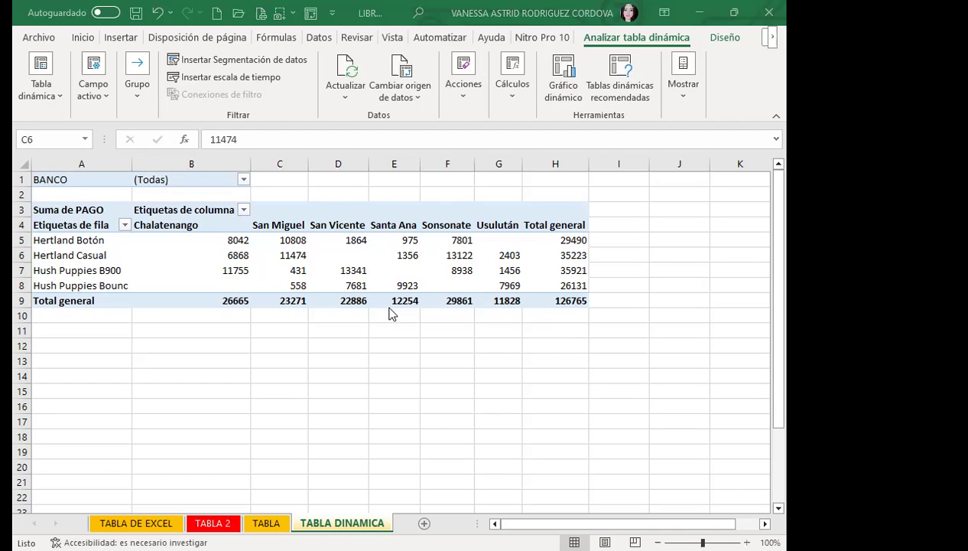
key("alt+Tab")
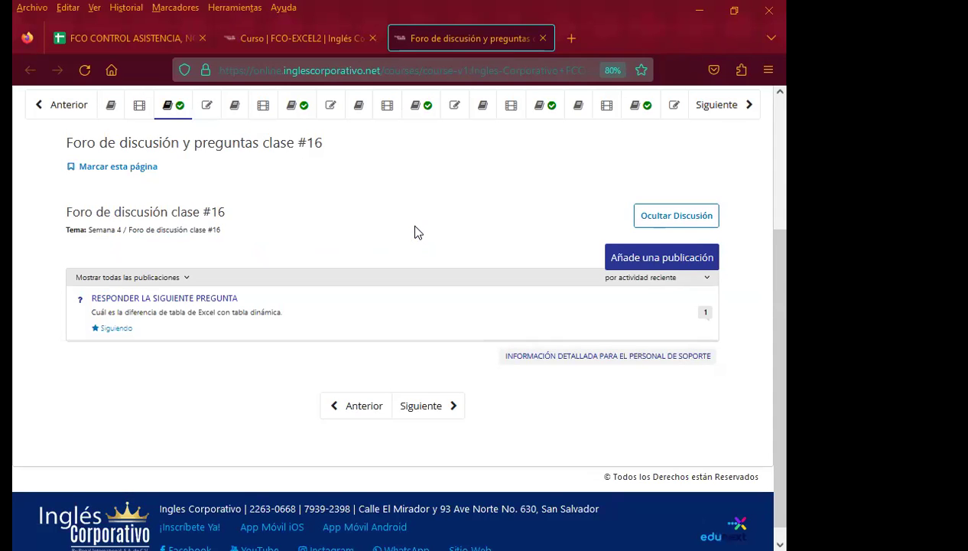